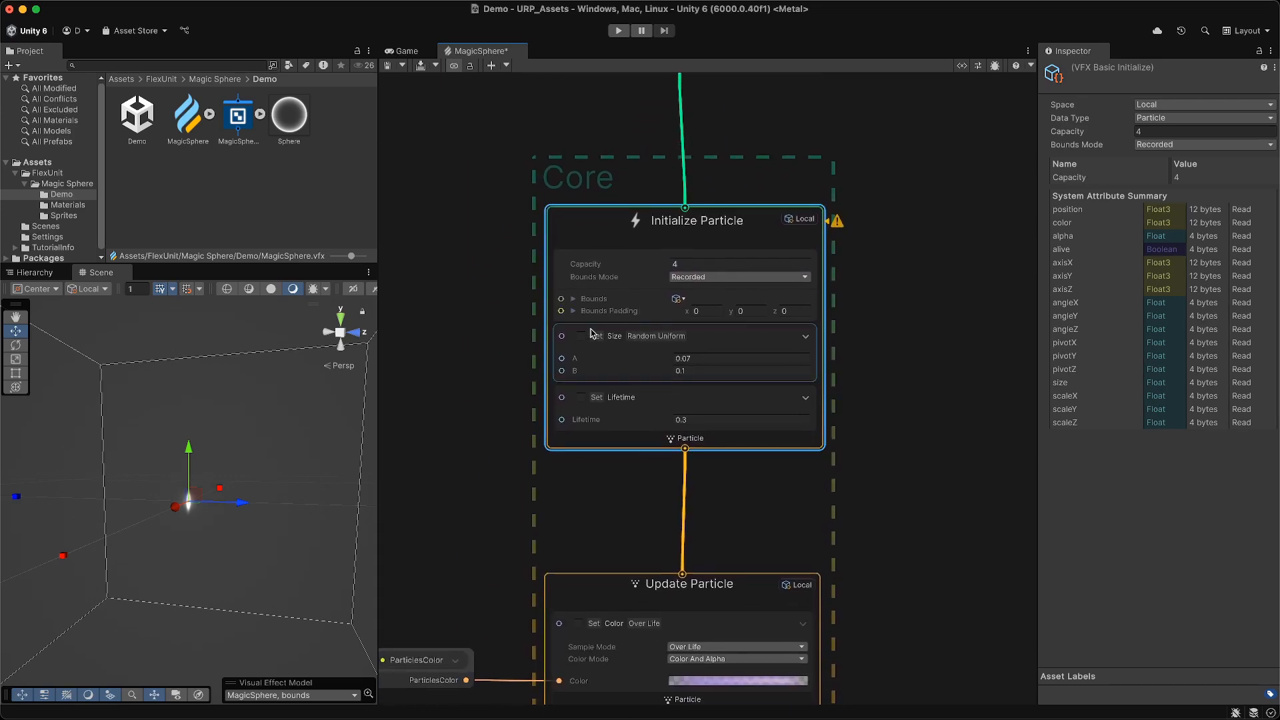
Enable the Set Size Random Uniform block in the Core system's Initialize Particle context and review its Random mode options.
click(580, 338)
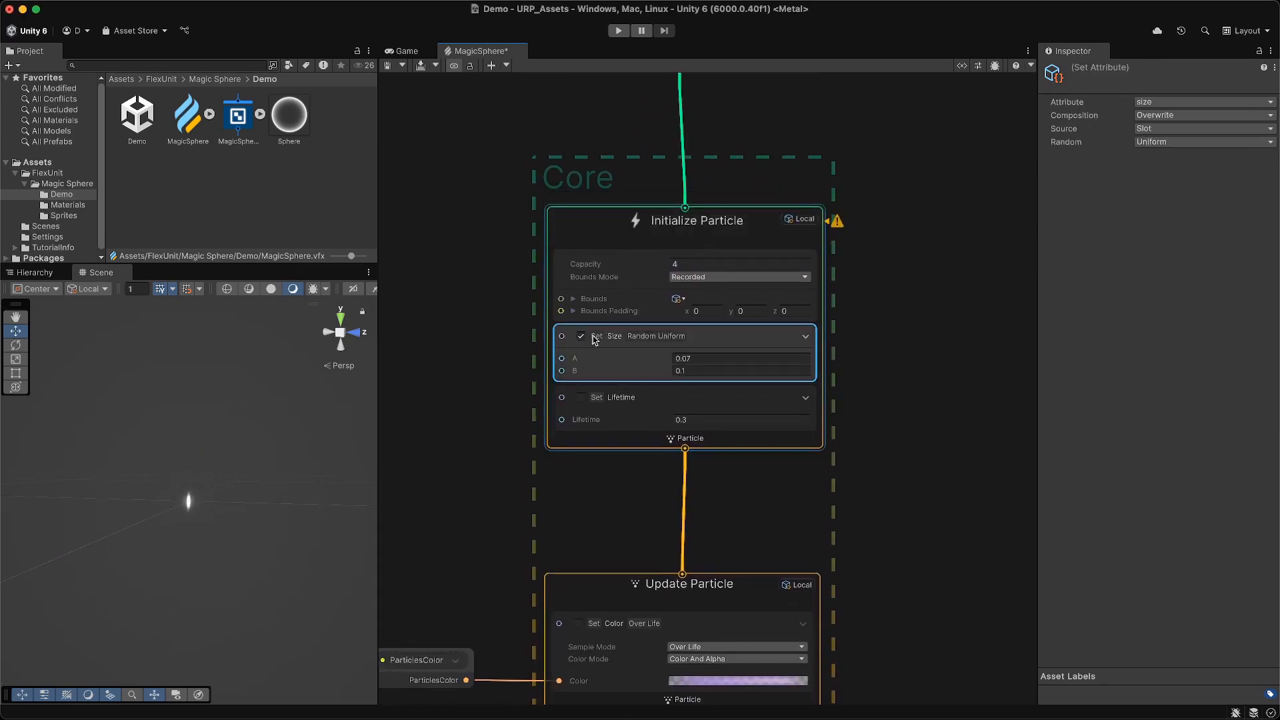
click(609, 223)
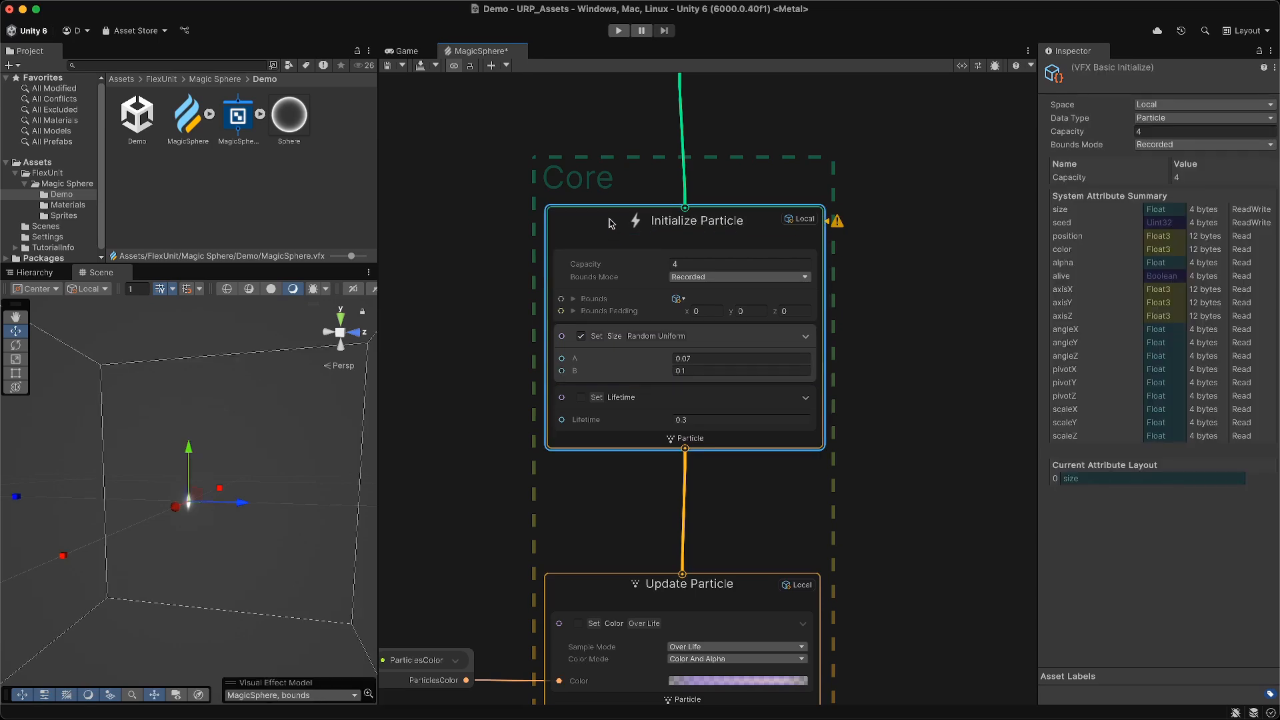
click(637, 368)
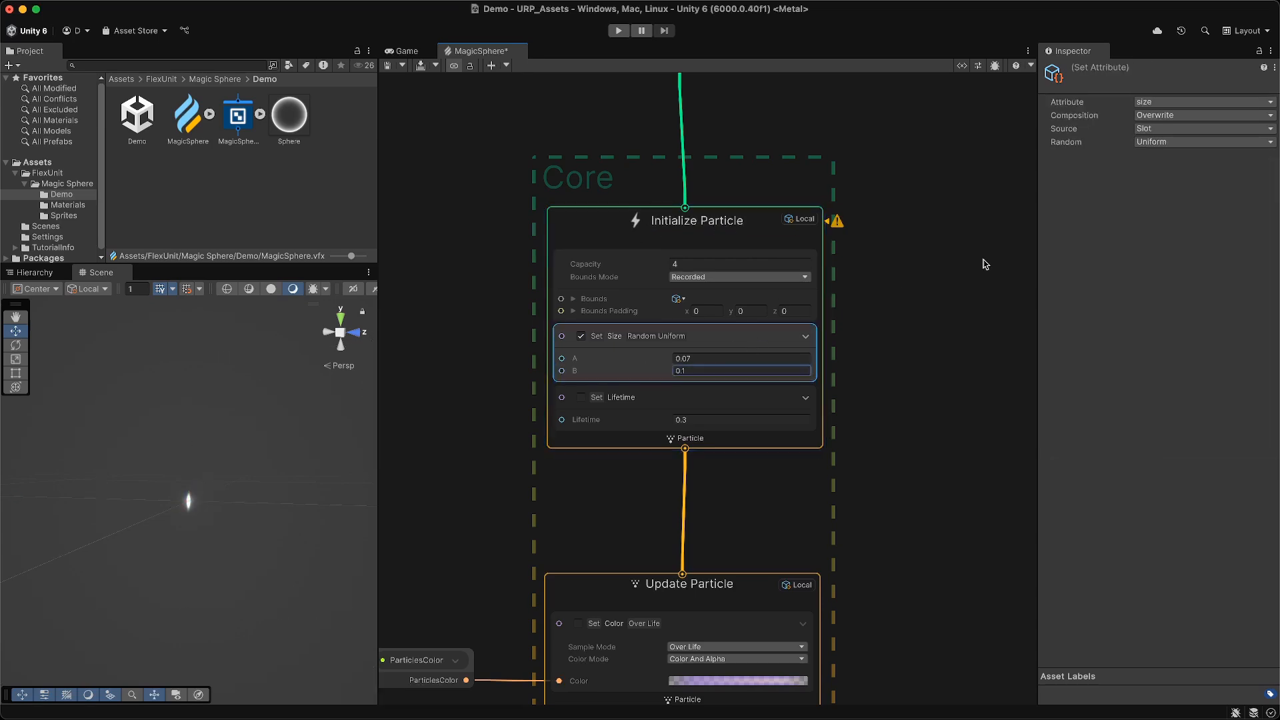
click(1164, 143)
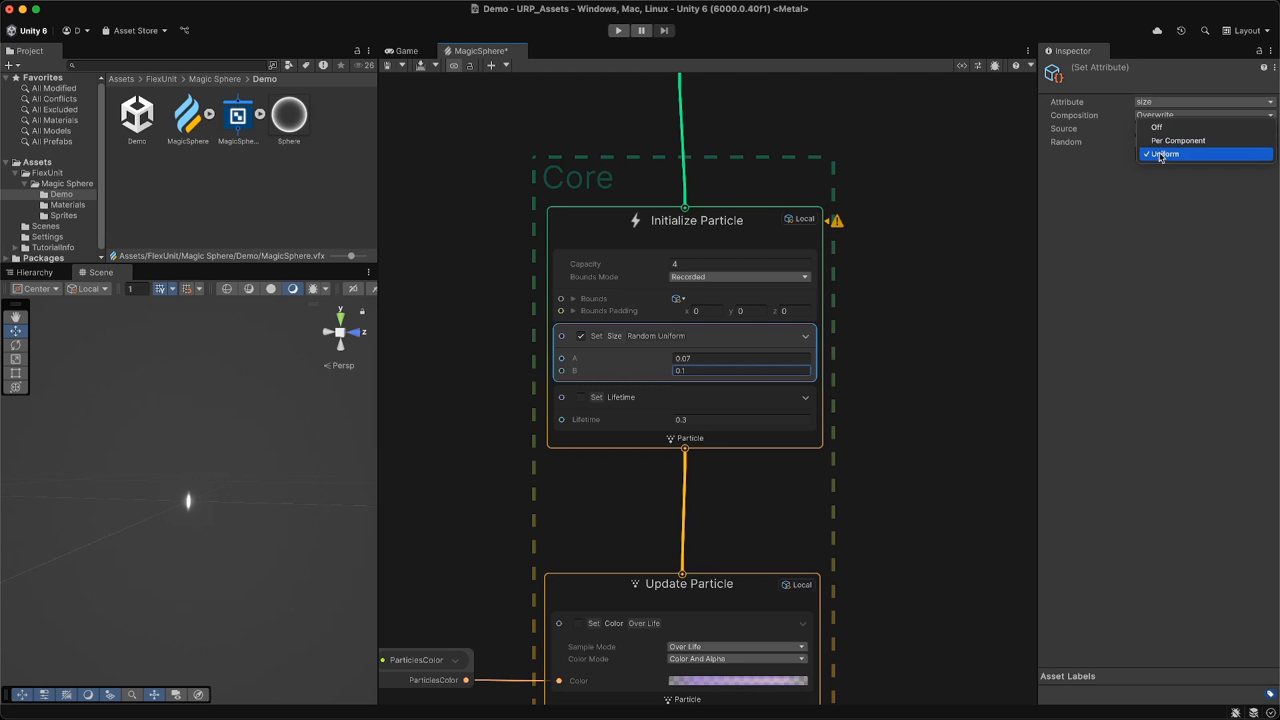
click(584, 400)
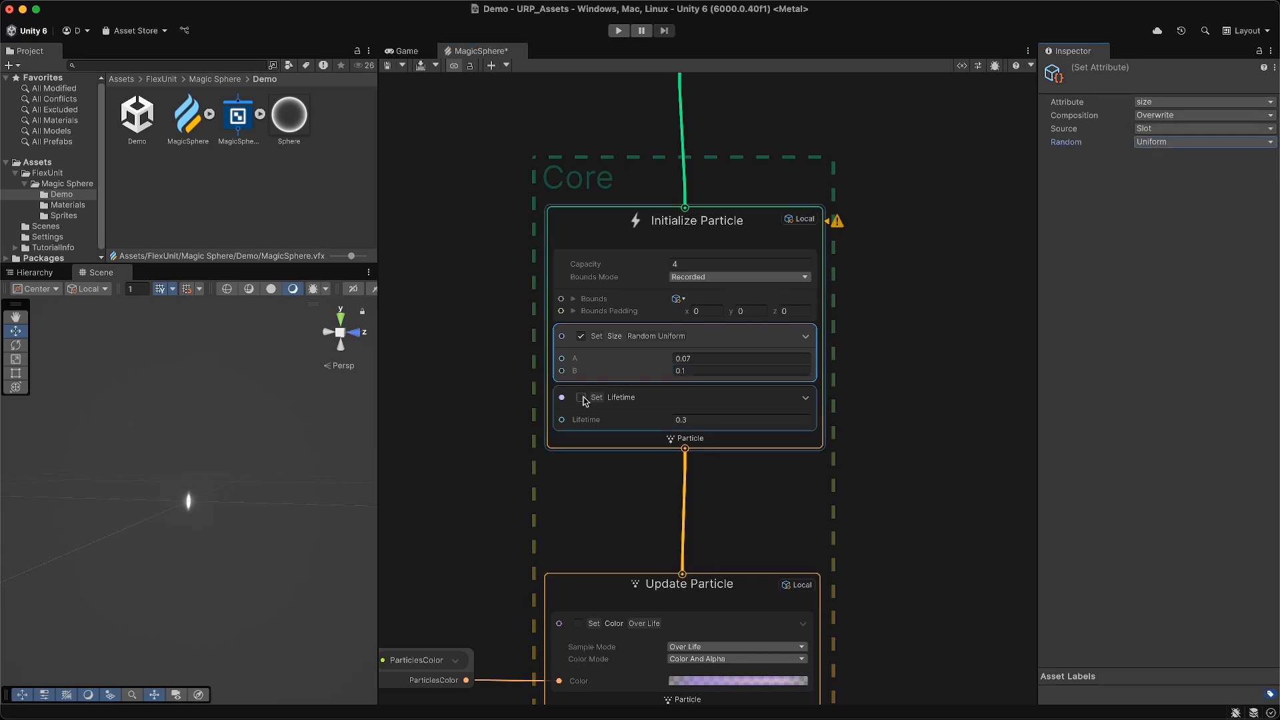
Enable the Set Lifetime block in Initialize Particle and the Set Color Over Life block in Update Particle.
click(582, 398)
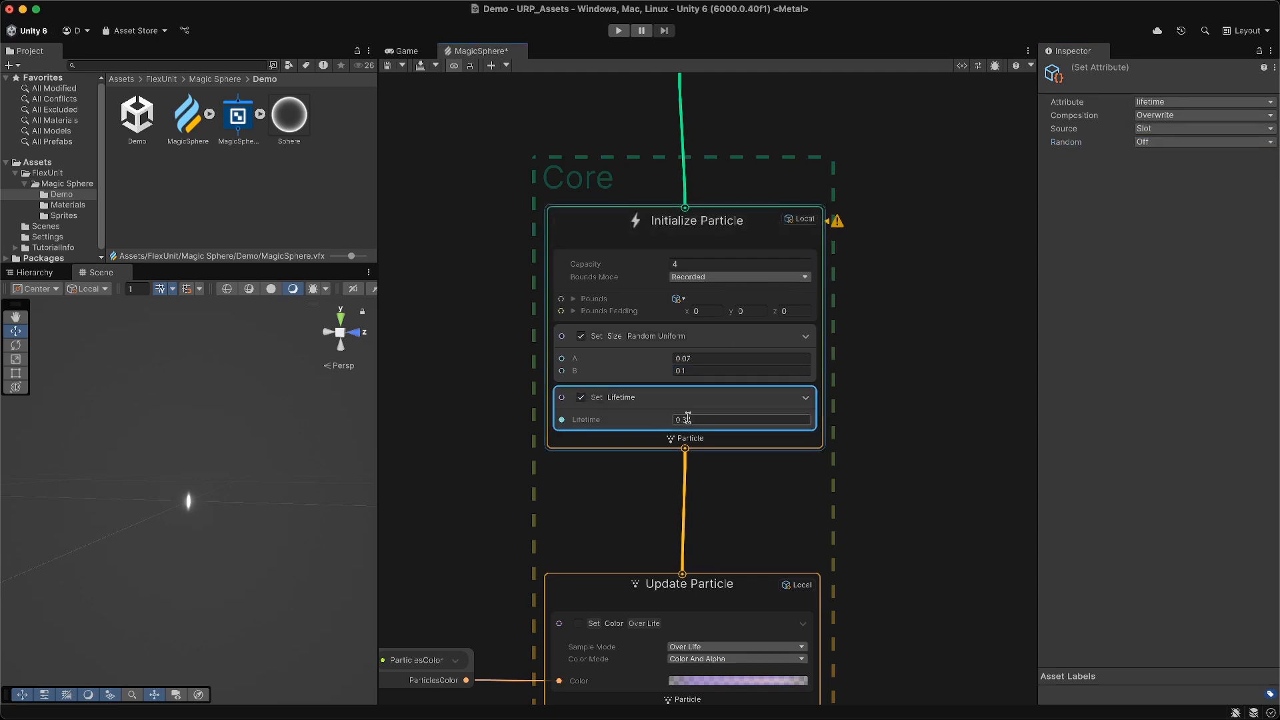
click(789, 460)
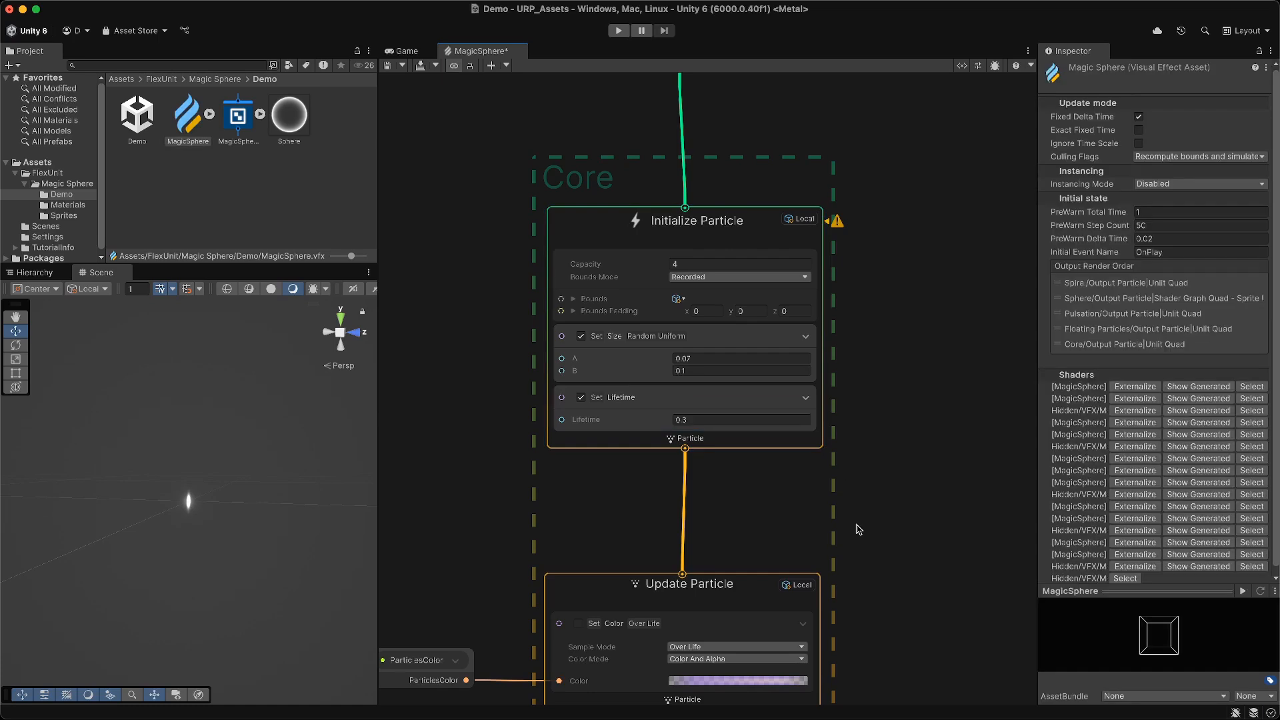
middle_drag(853, 529, 886, 216)
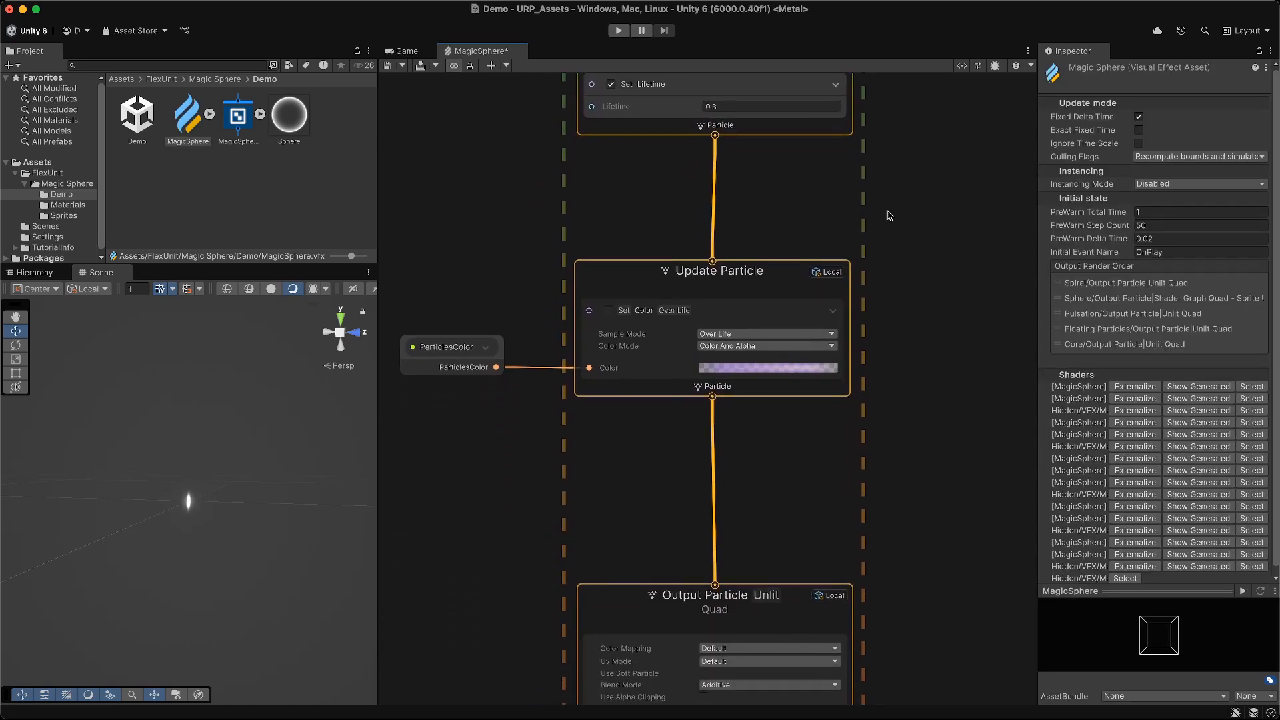
click(608, 311)
click(609, 311)
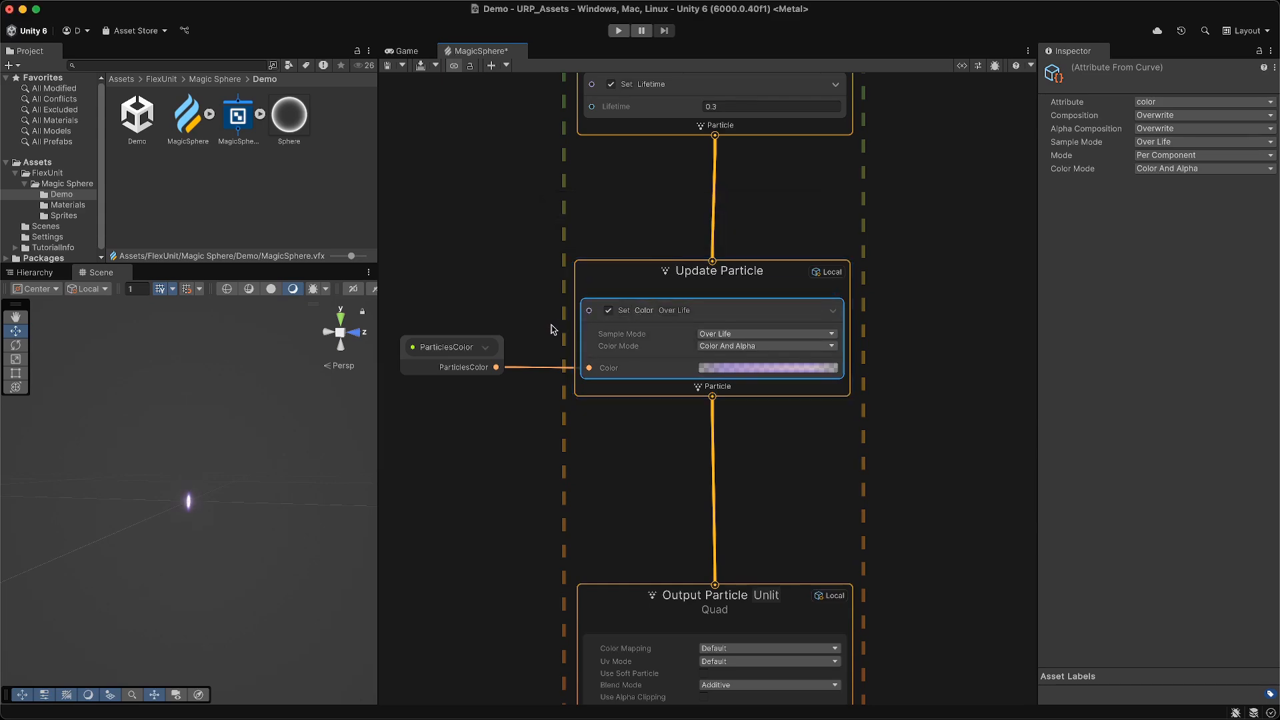
Examine the exposed ParticlesColor gradient, including the HDR colours of its end keys and its alpha keys.
click(963, 66)
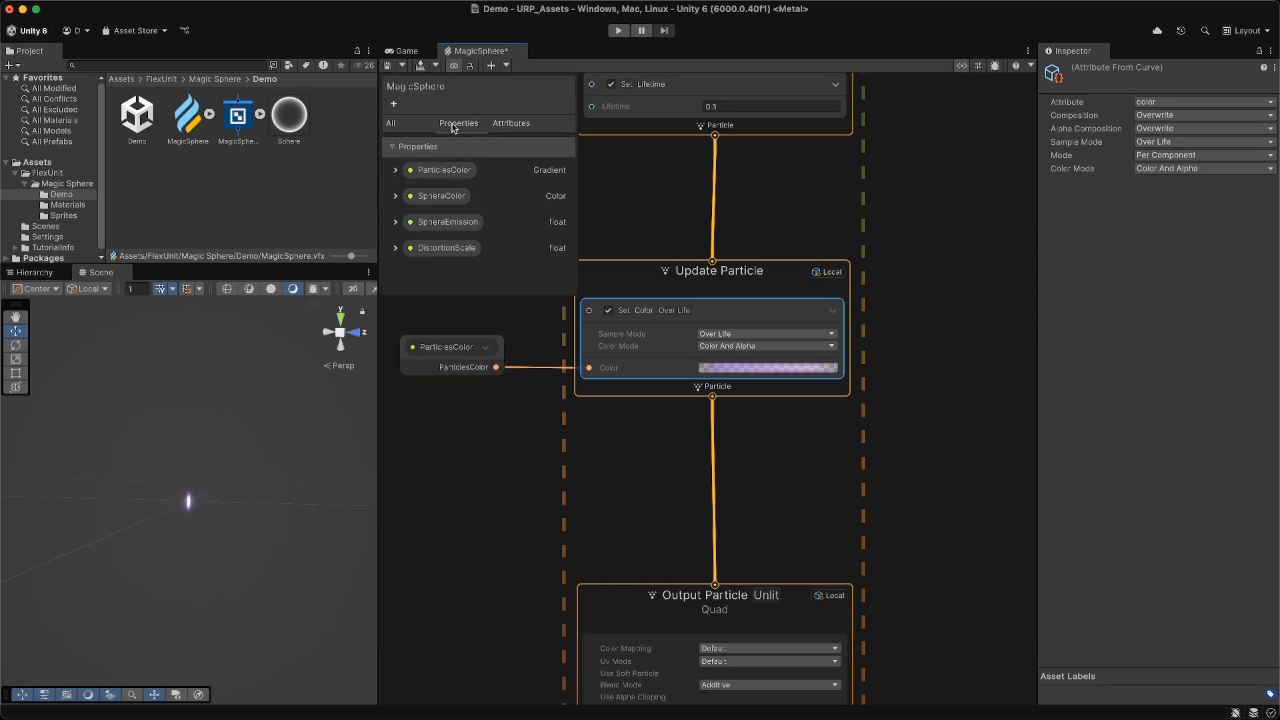
click(394, 171)
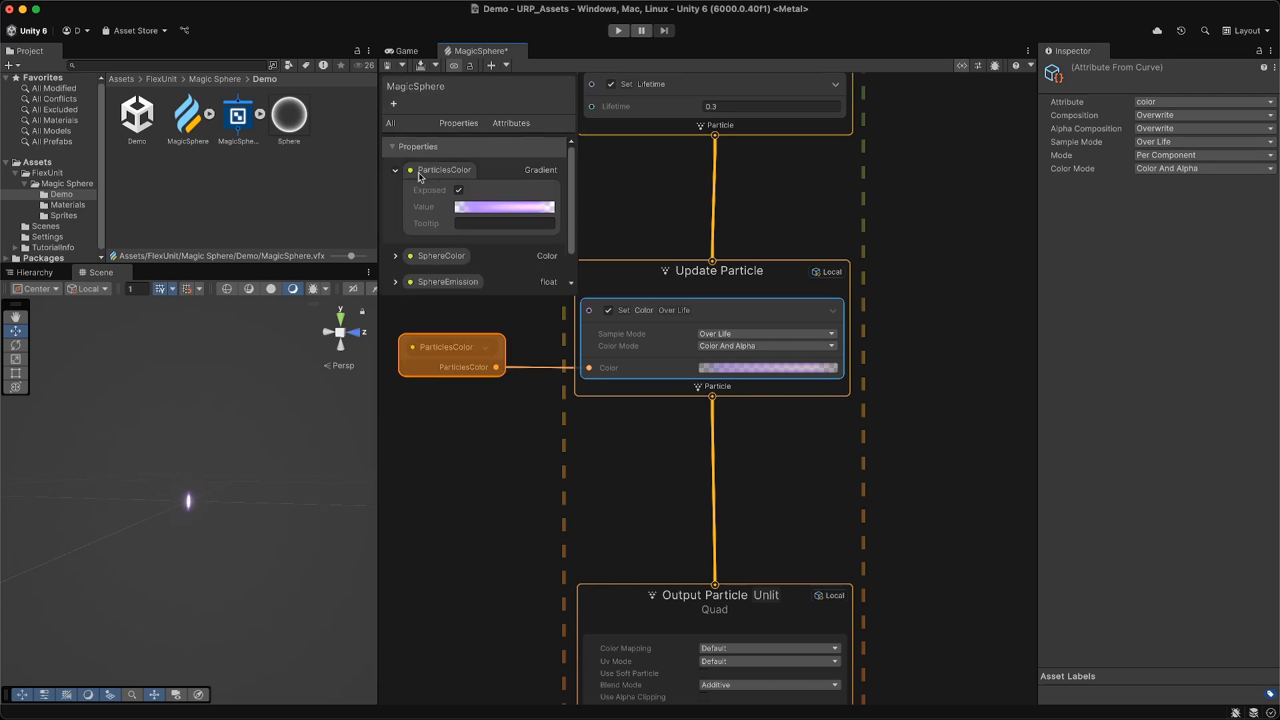
click(484, 212)
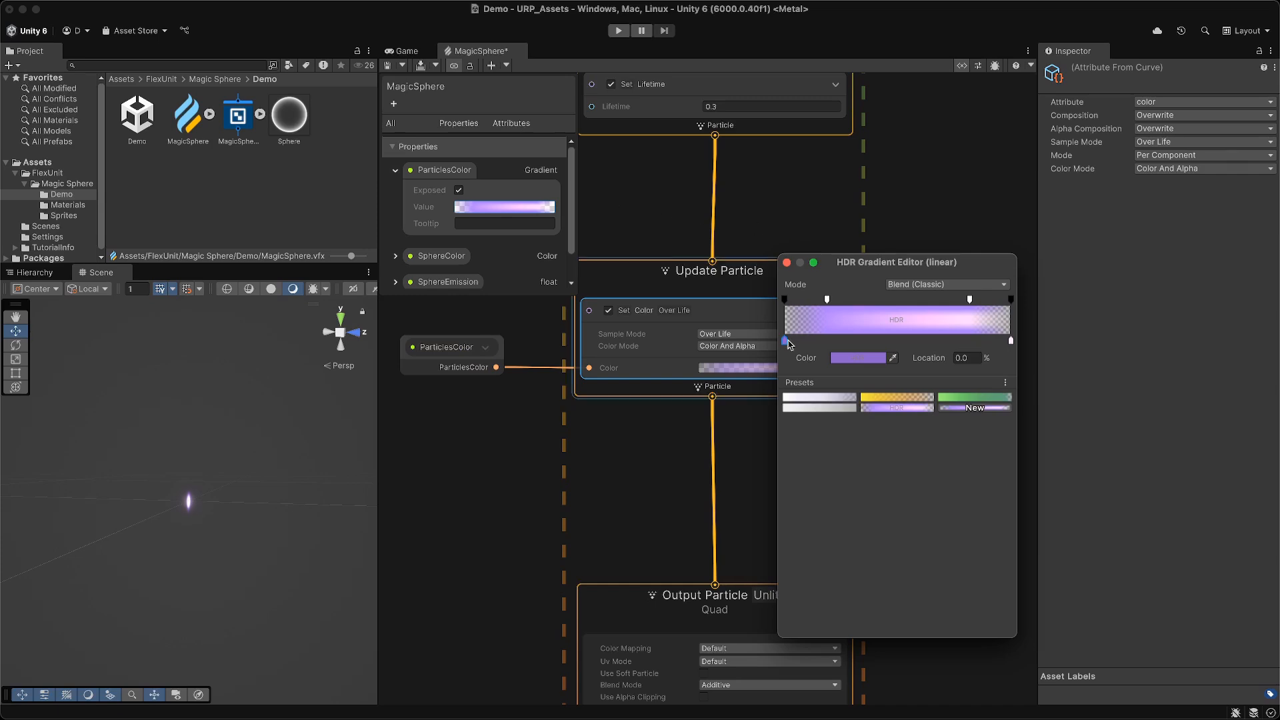
click(849, 359)
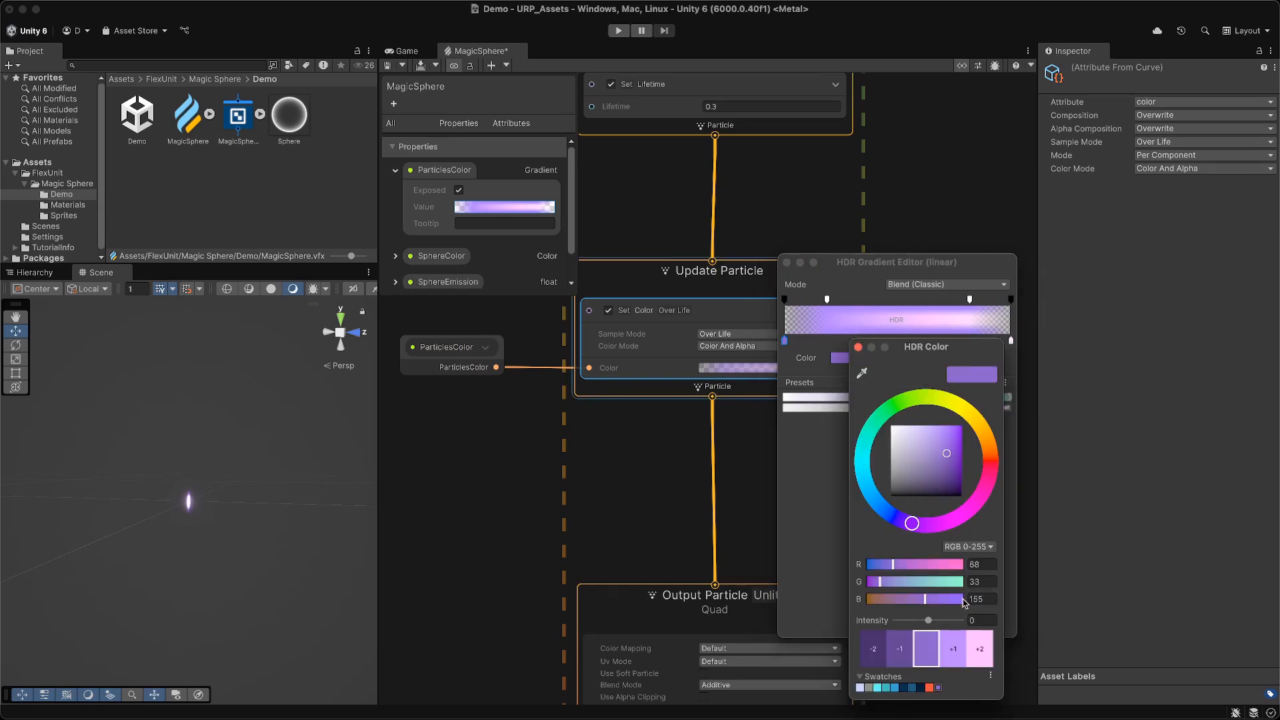
click(858, 347)
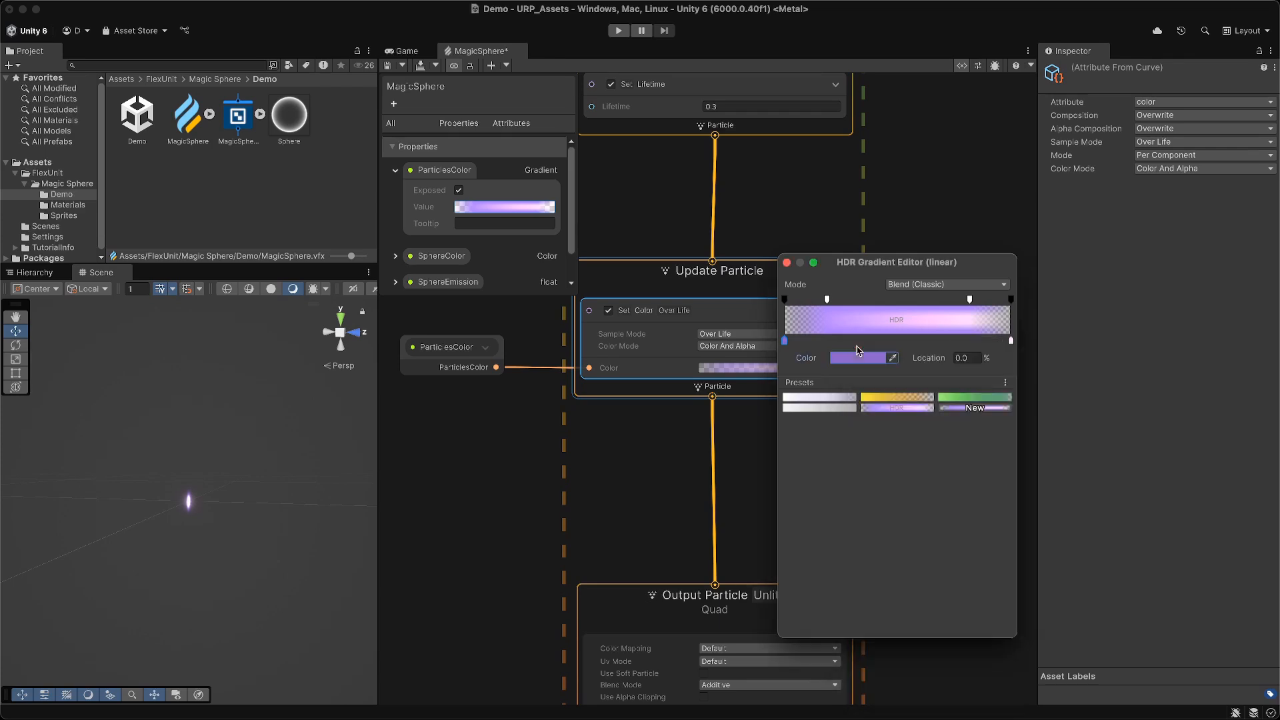
click(1012, 341)
click(860, 358)
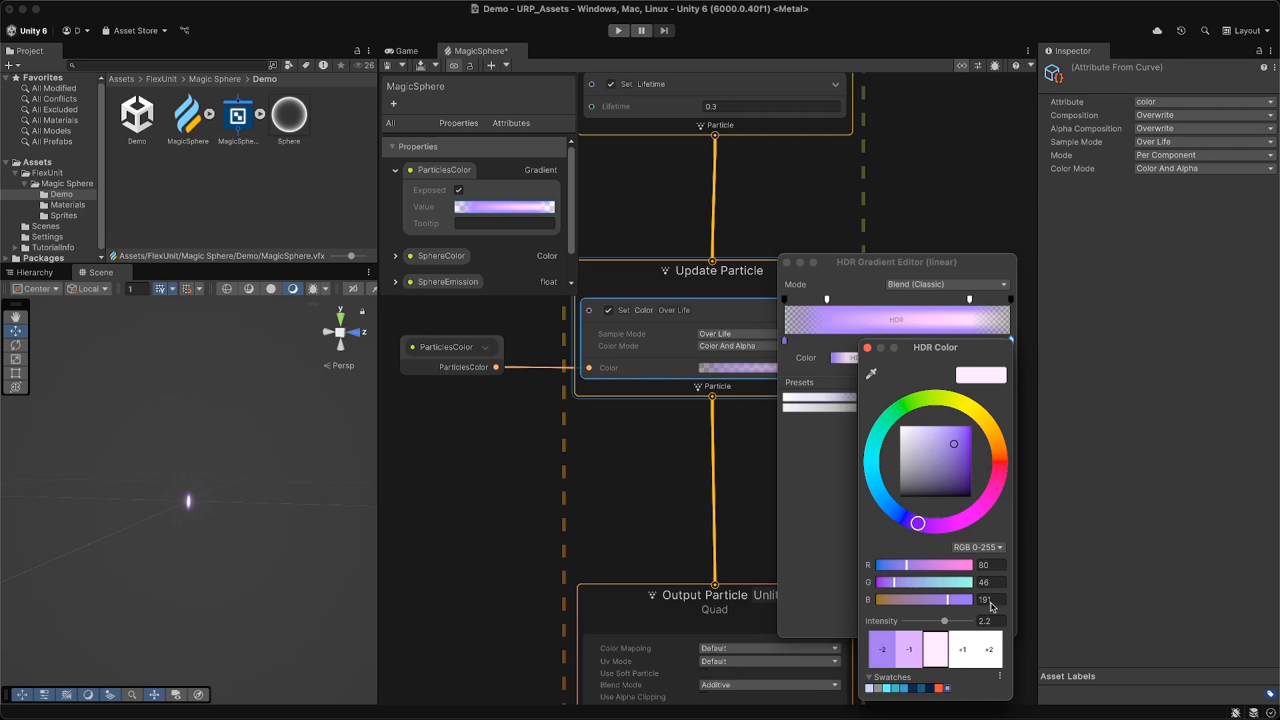
click(867, 348)
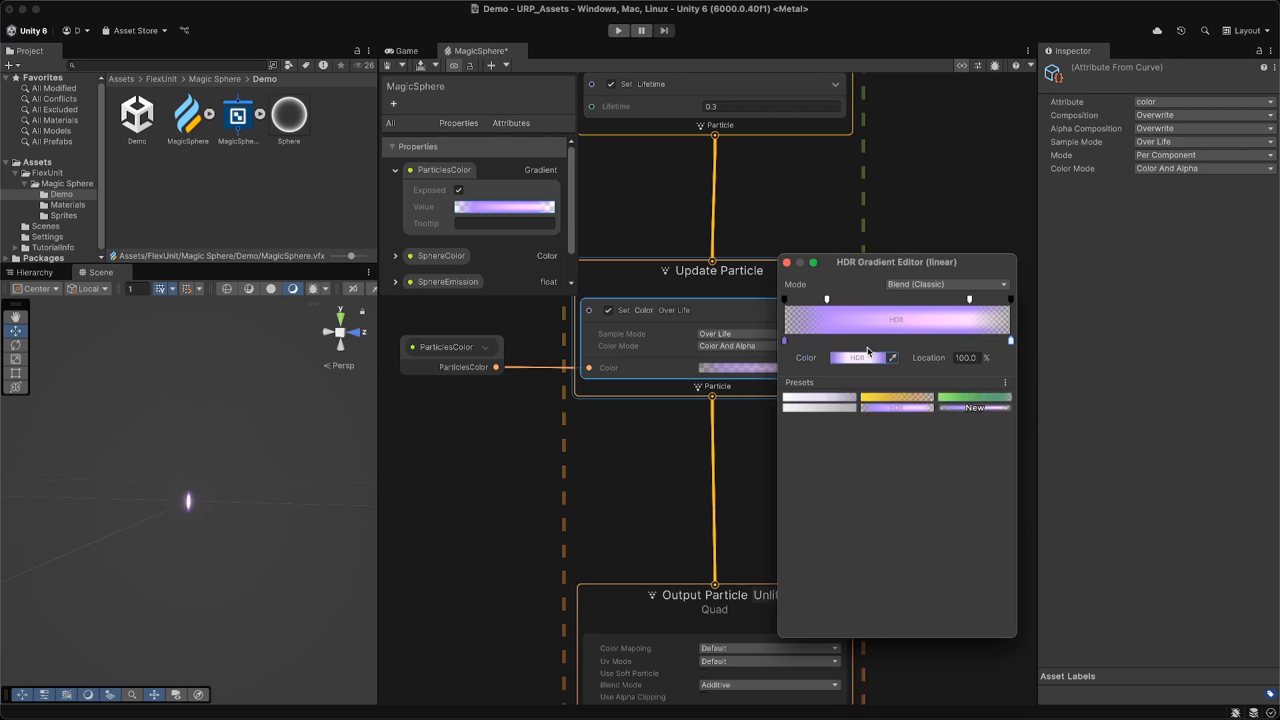
click(828, 301)
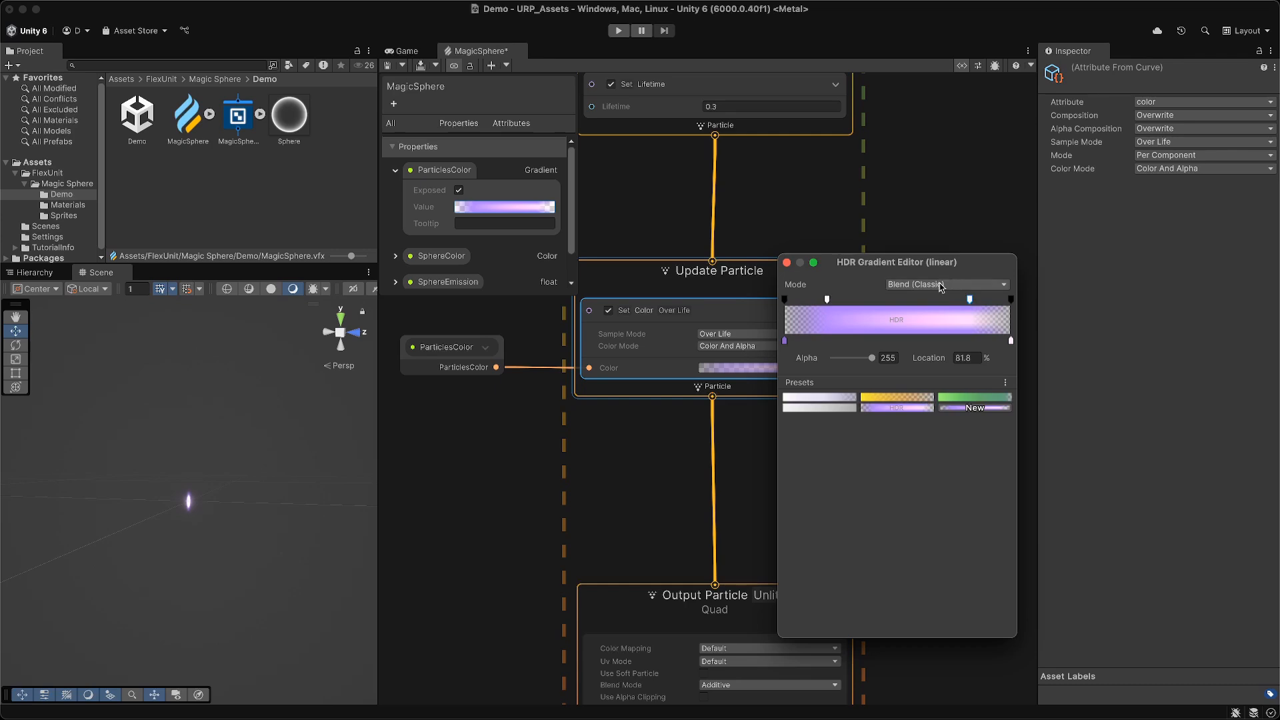
click(787, 262)
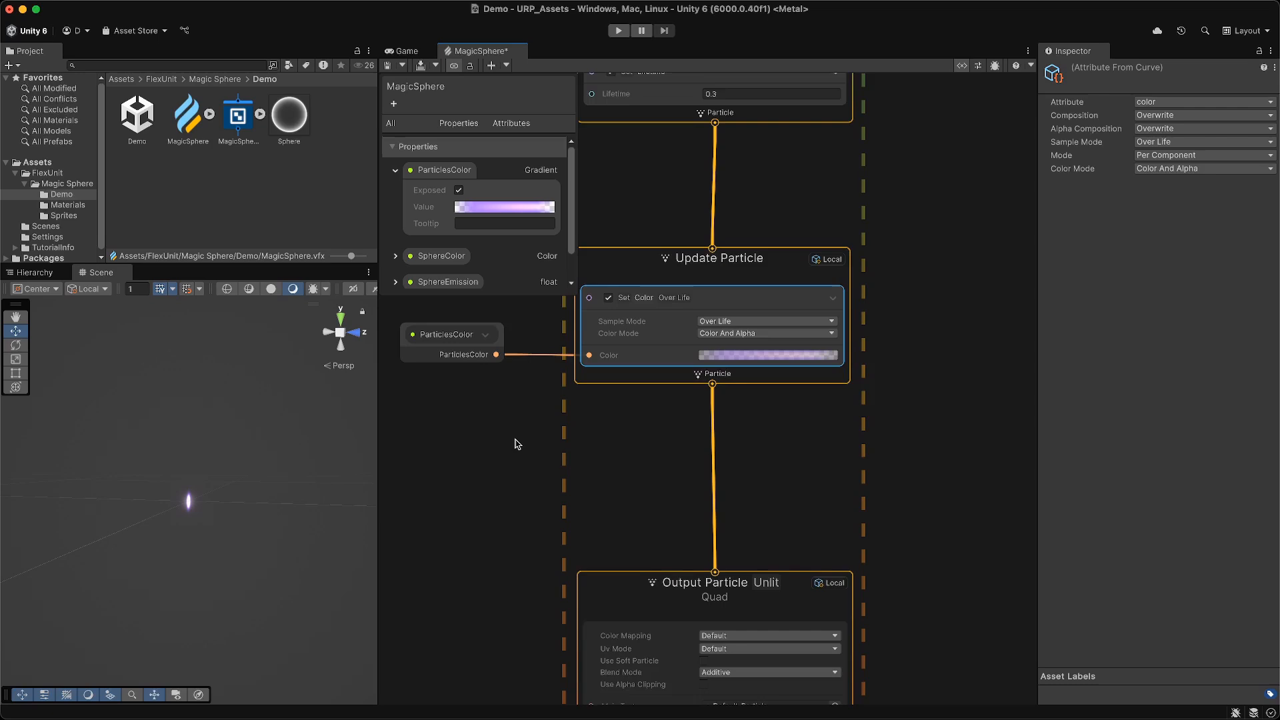
middle_drag(517, 443, 533, 255)
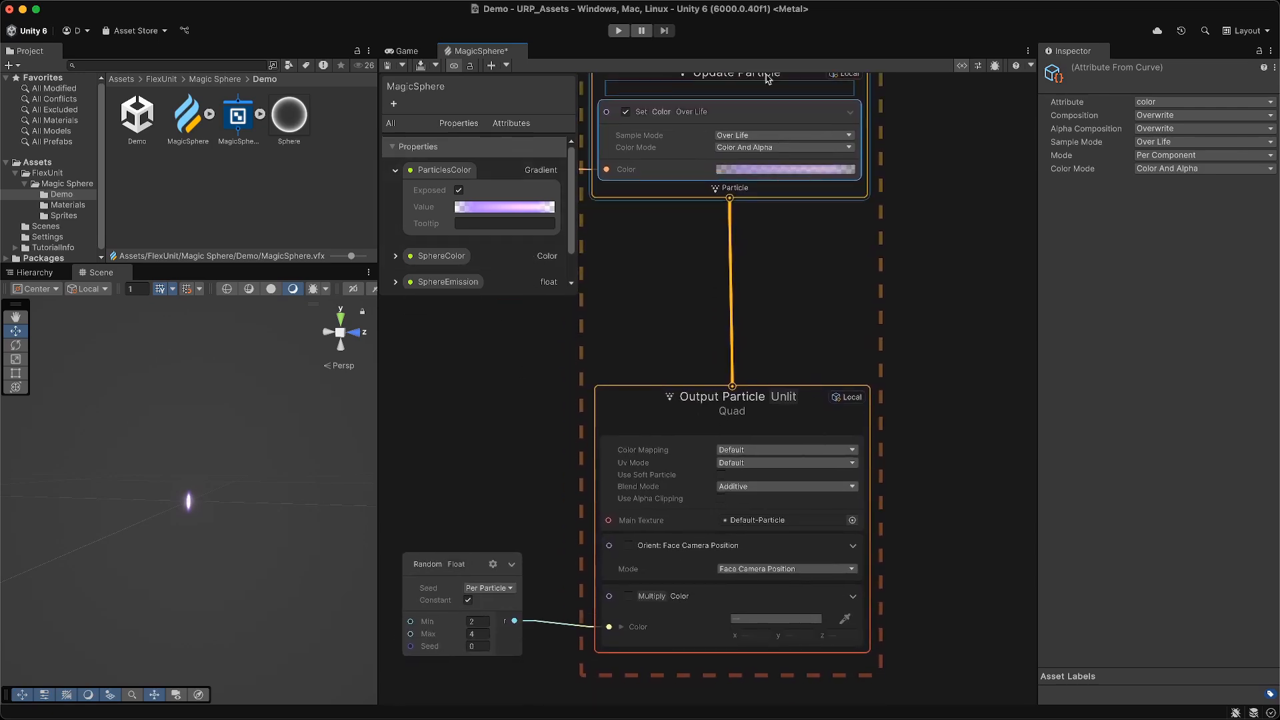
click(962, 65)
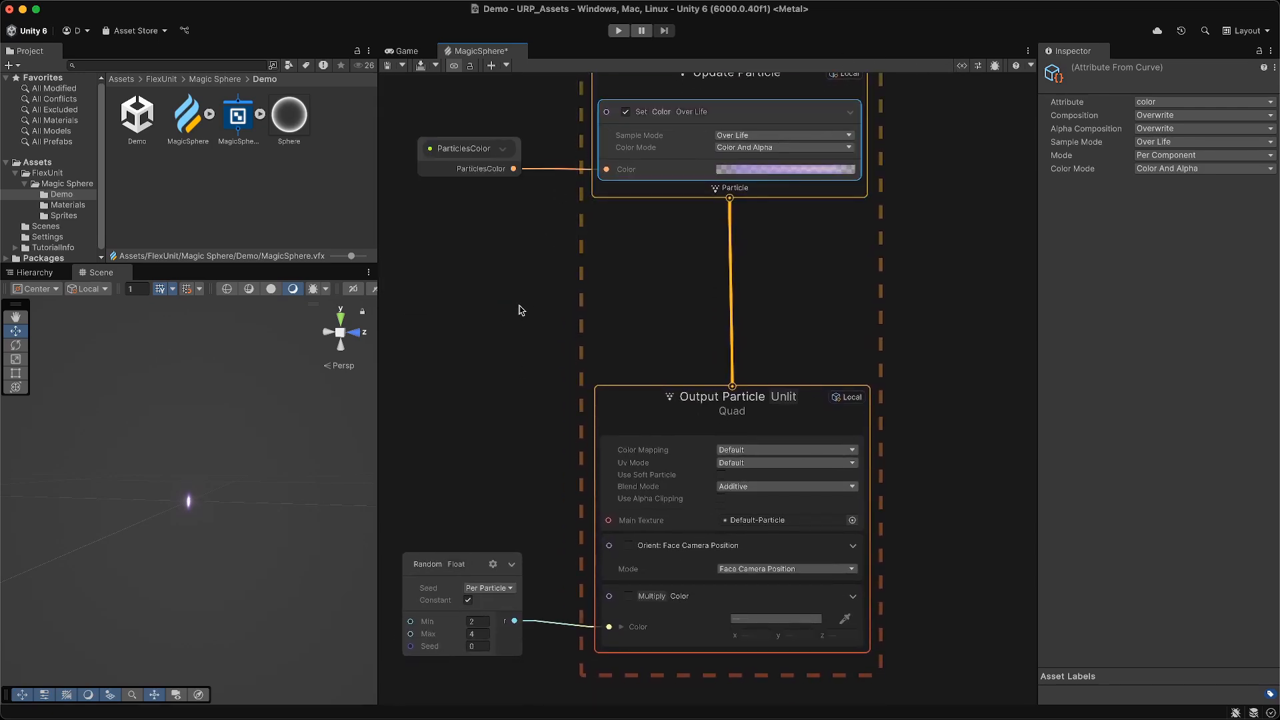
Examine the Core system's Output Particle settings, including its blend mode options and the texture choices for Main Texture.
middle_drag(517, 306, 532, 186)
scroll(537, 171, up, 3)
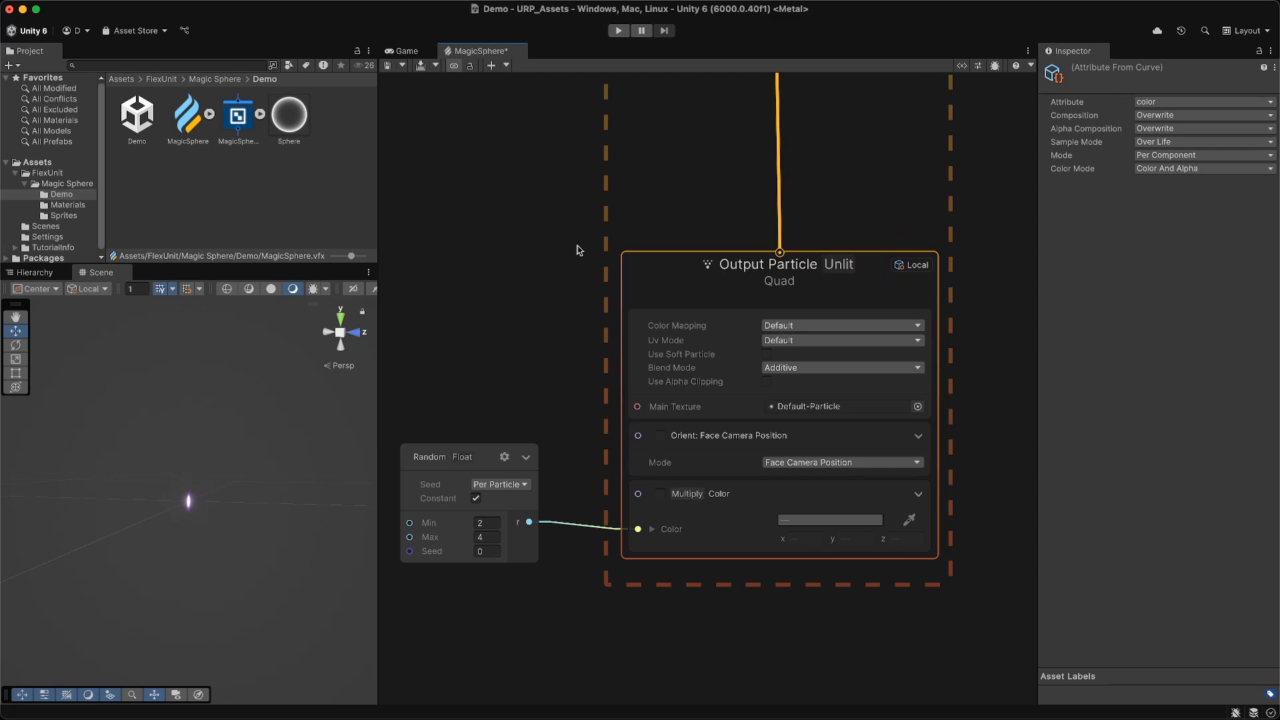
scroll(579, 250, down, 1)
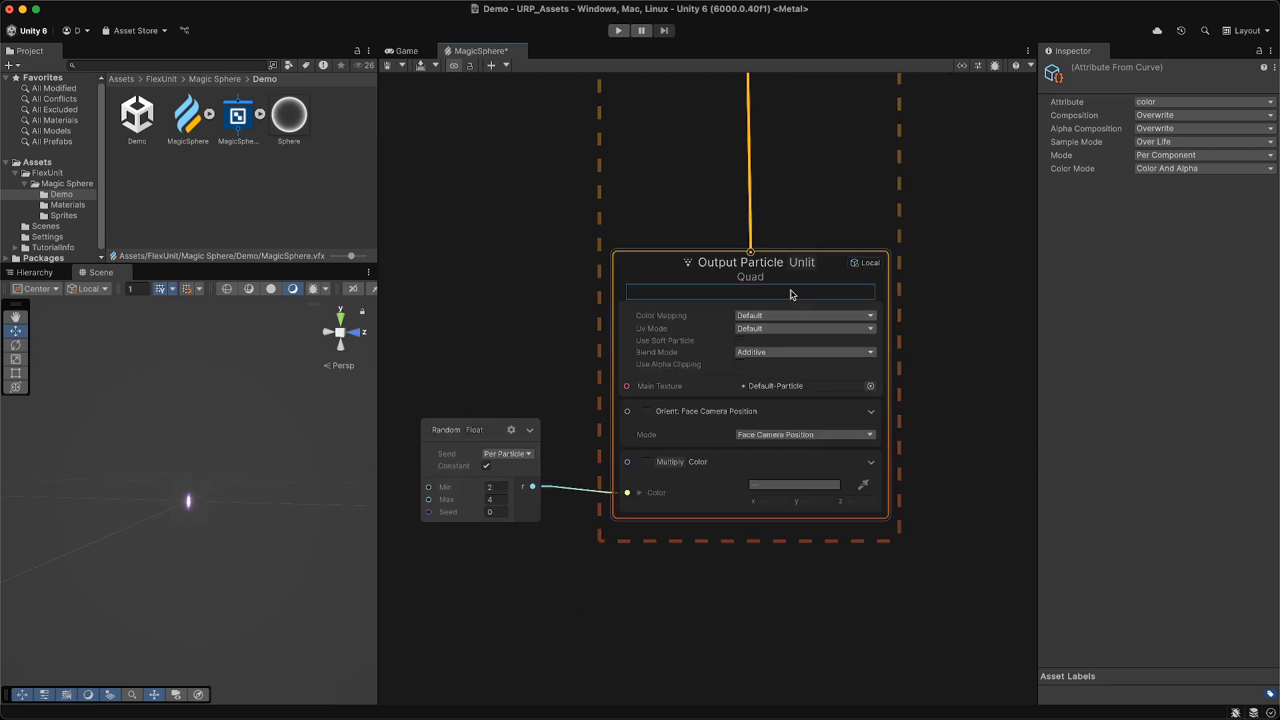
click(675, 276)
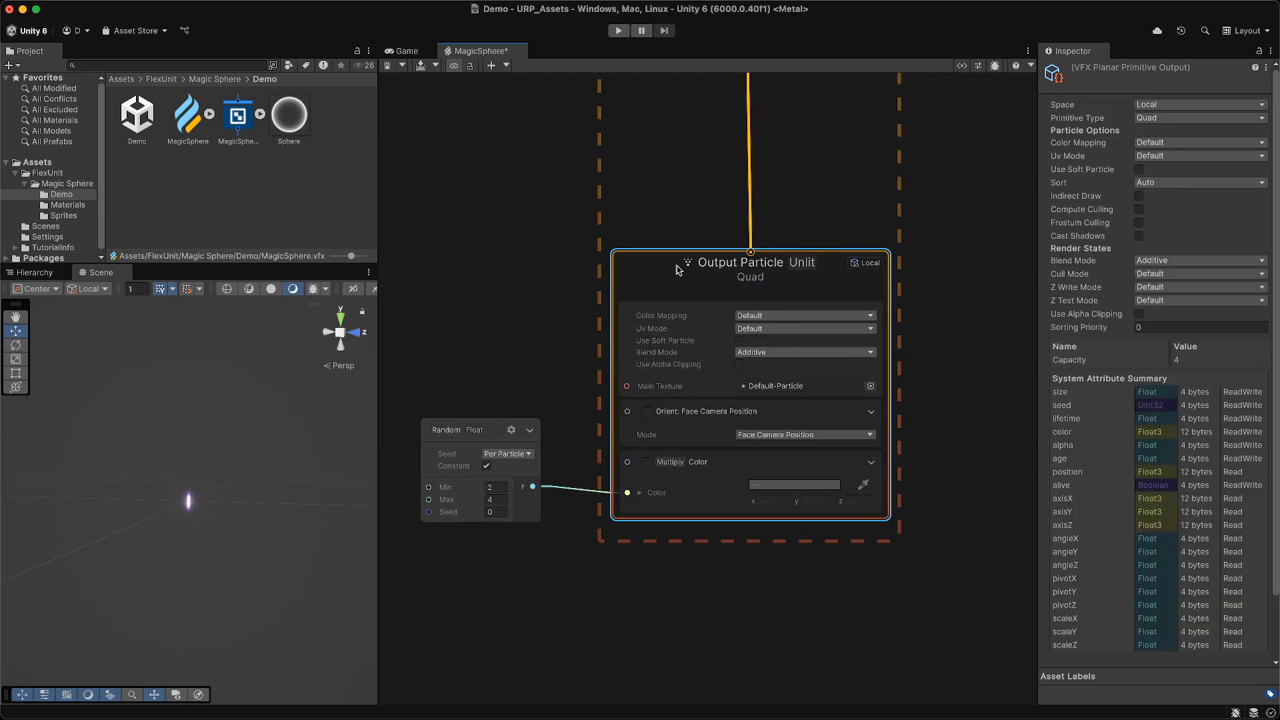
click(760, 353)
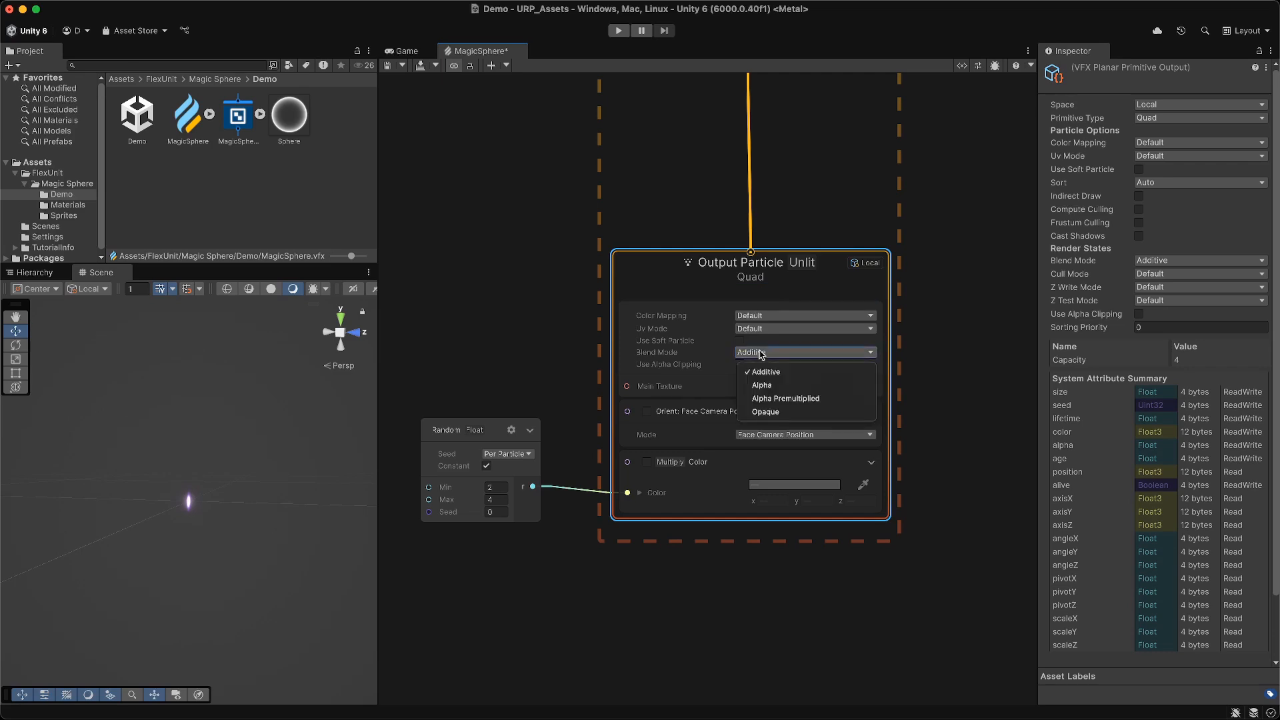
click(713, 347)
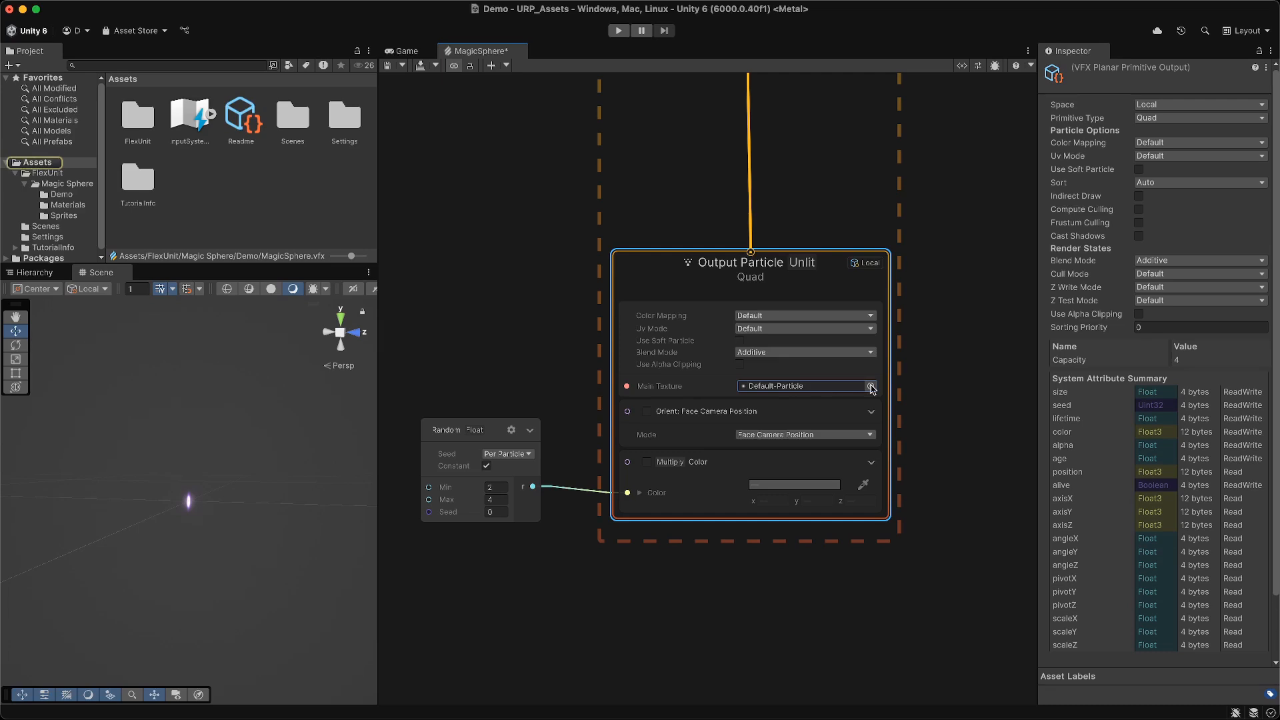
click(870, 386)
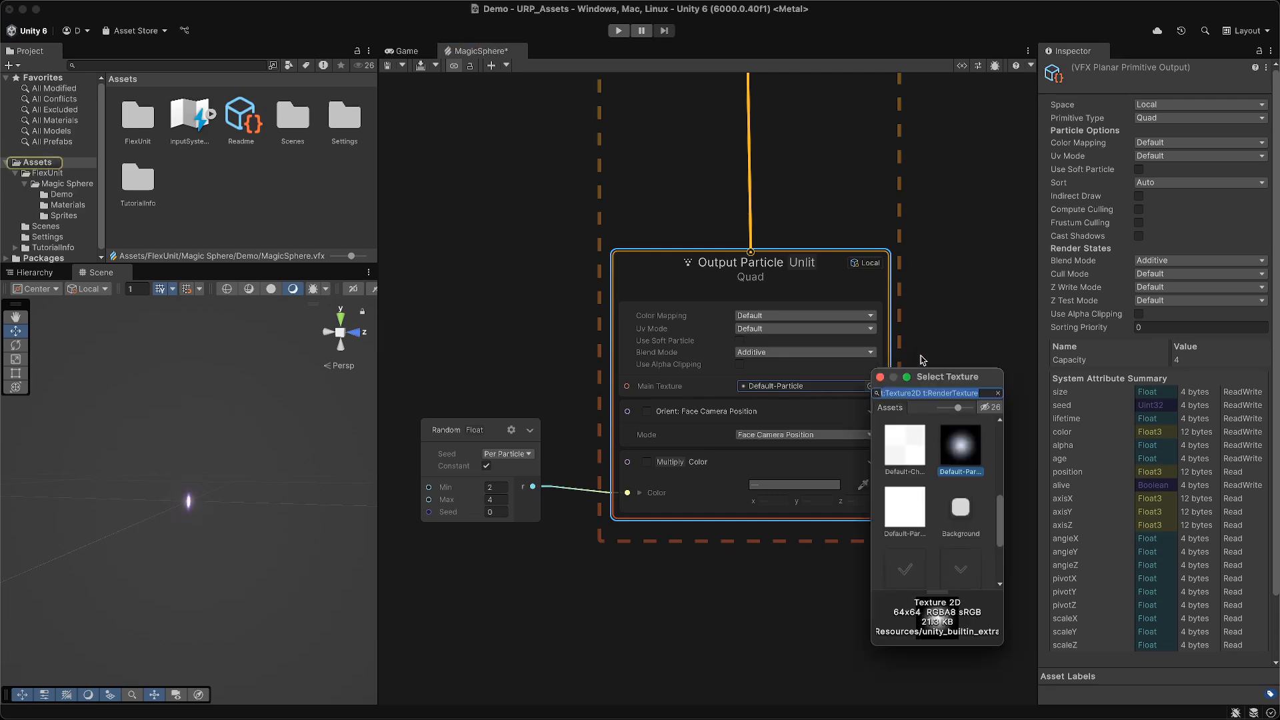
drag(938, 377, 719, 290)
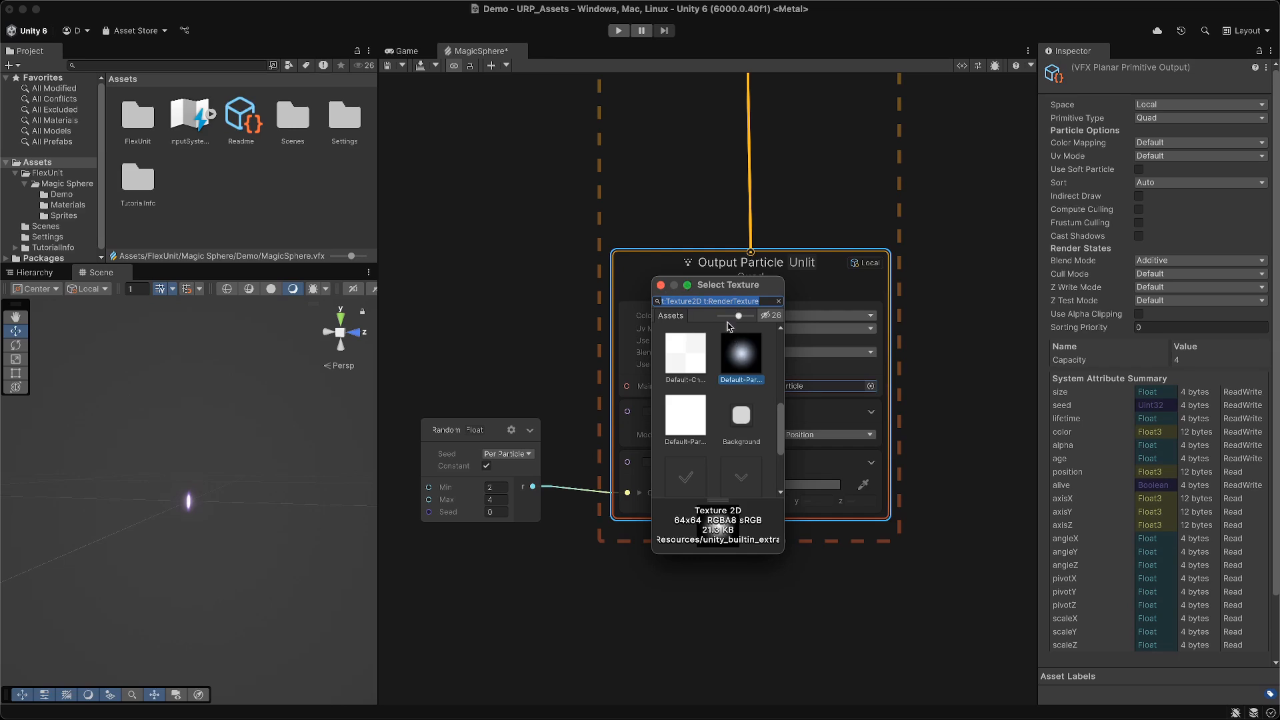
click(748, 360)
click(661, 286)
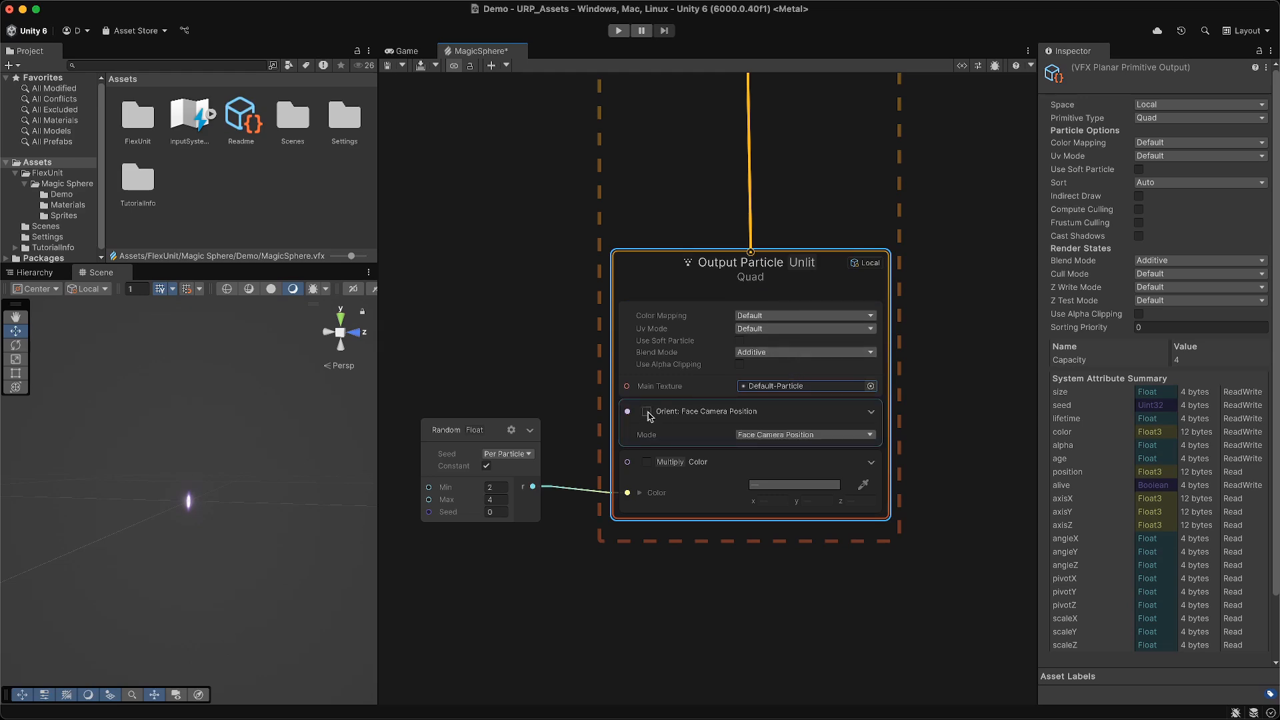
Enable the Orient: Face Camera Position and Multiply Color blocks in Output Particle and review the colour block's composition options.
click(646, 412)
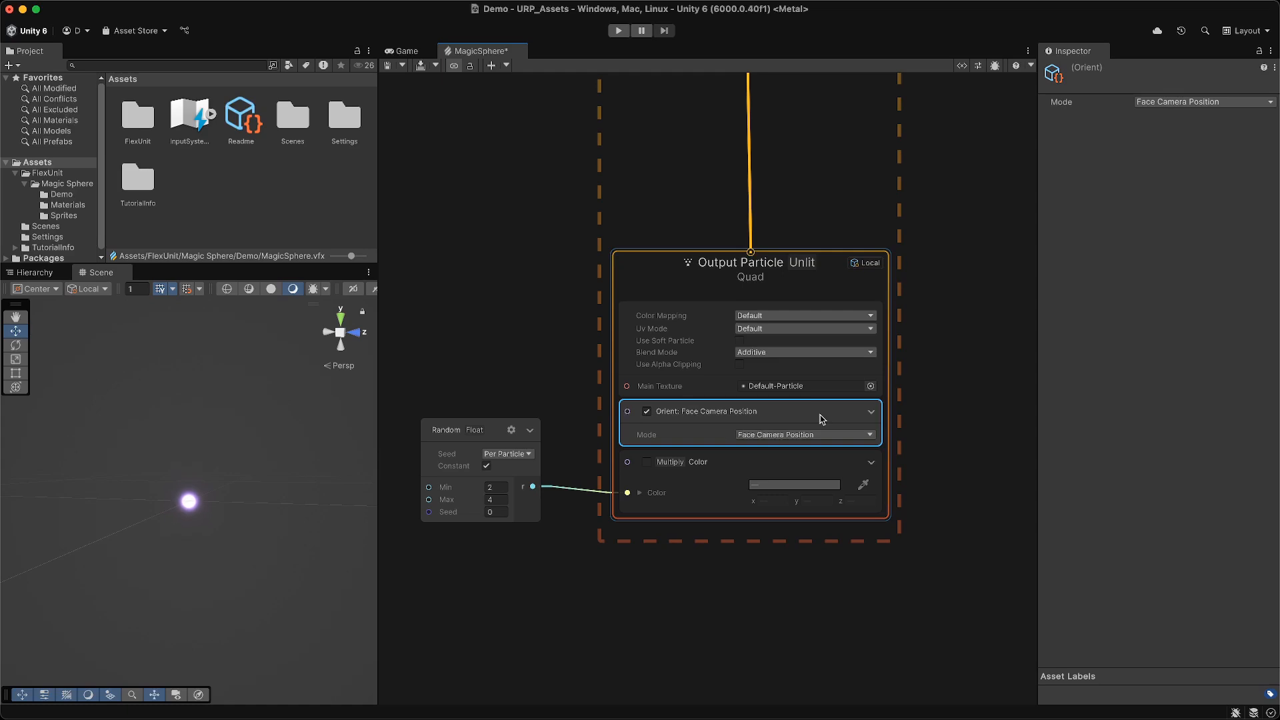
click(650, 460)
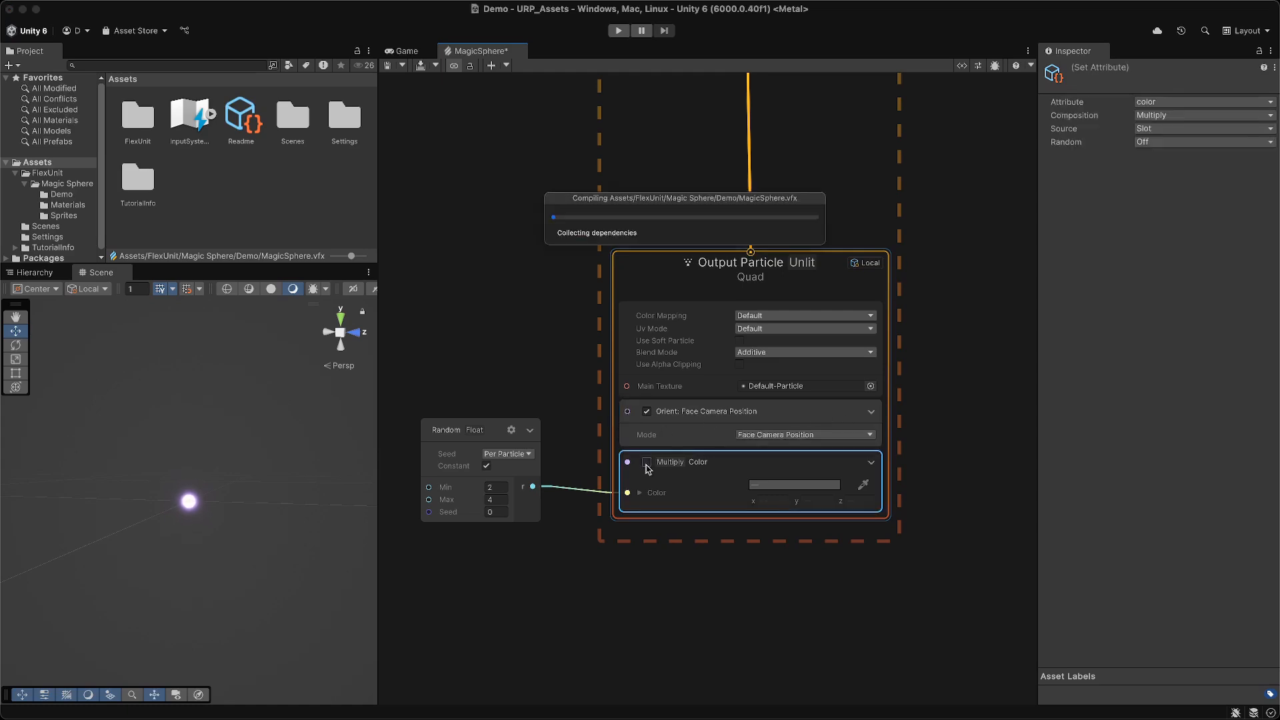
click(647, 463)
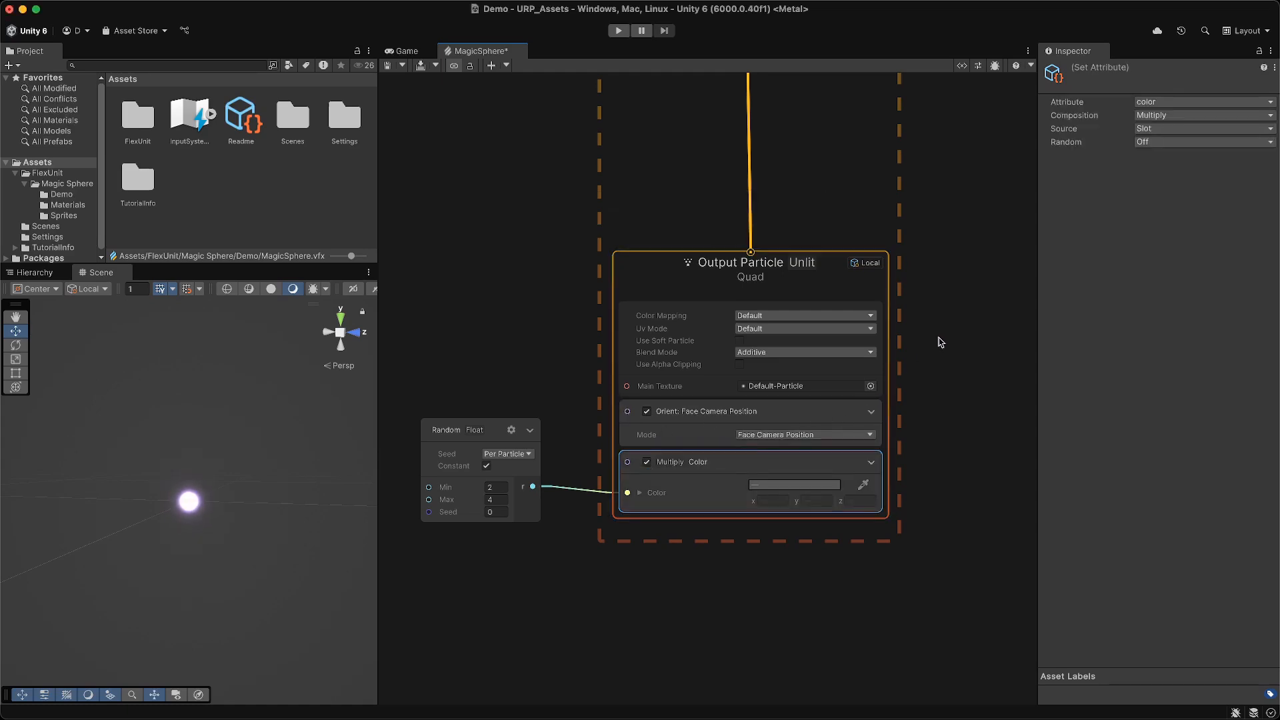
click(1145, 116)
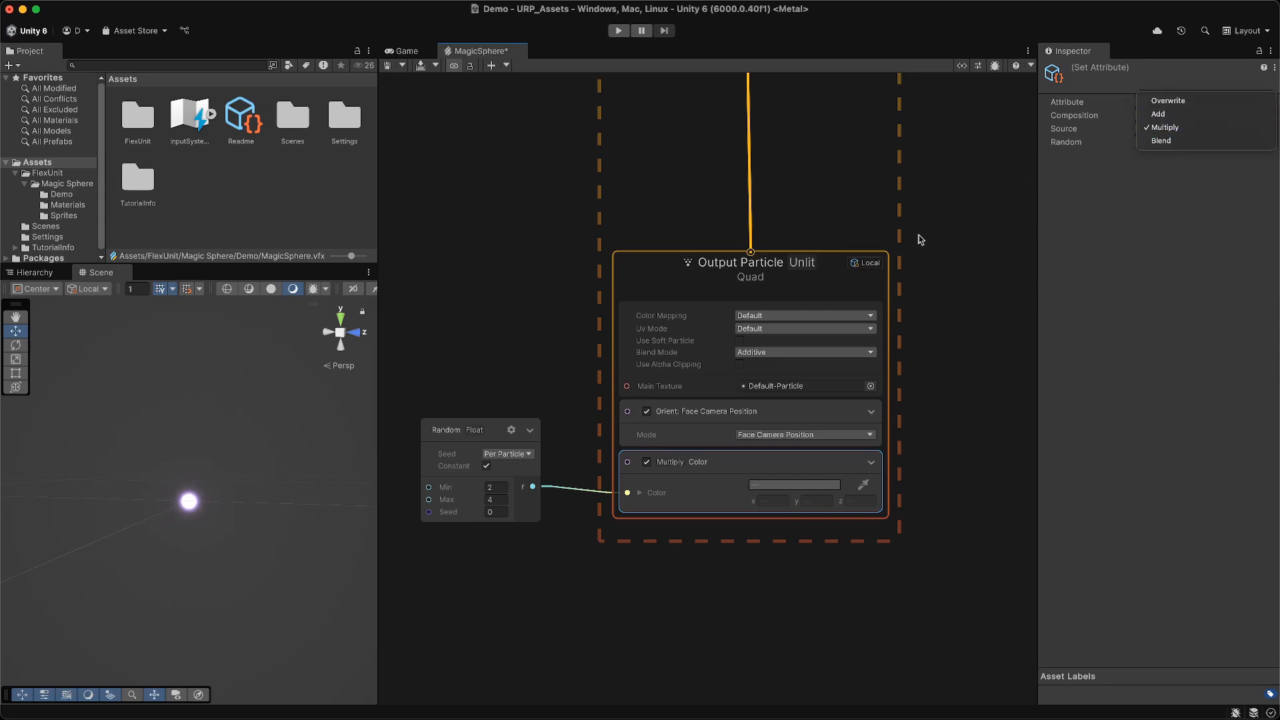
click(465, 430)
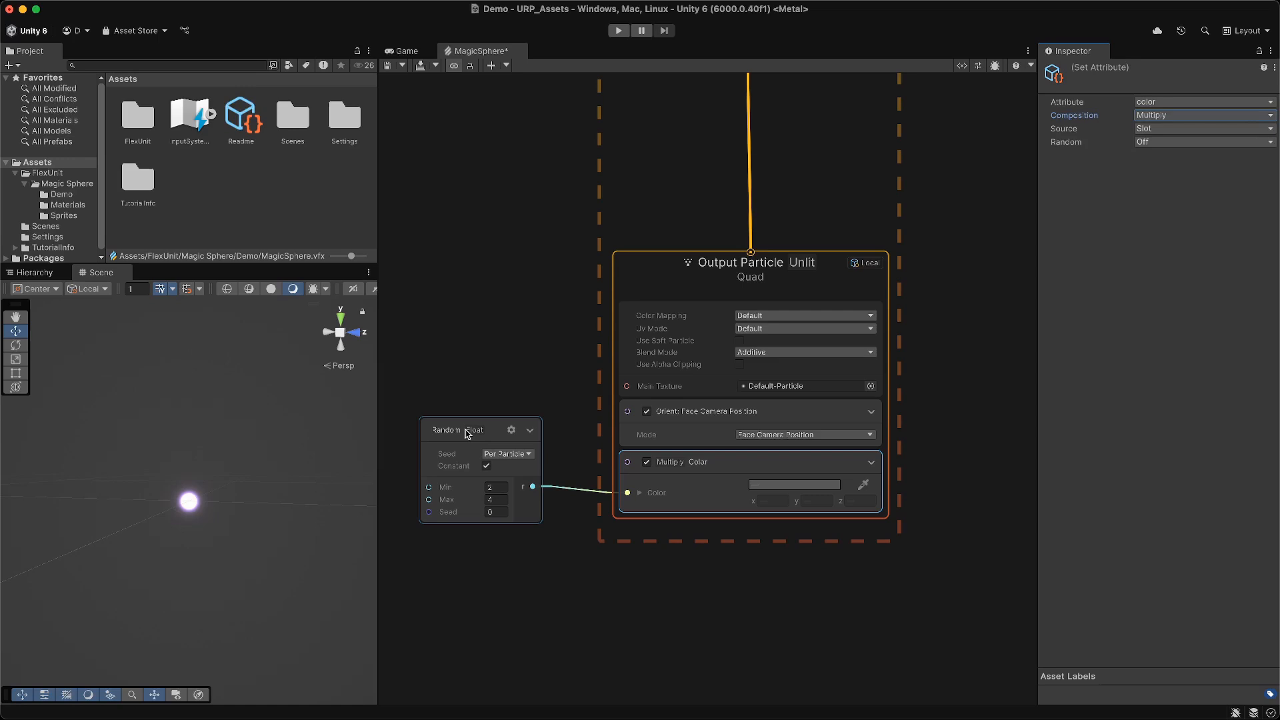
Nudge the Random Float node that feeds the Multiply Color block slightly down and set its minimum to 2.
mouse_move(465, 430)
mouse_down()
mouse_move(473, 419)
mouse_move(466, 435)
mouse_up()
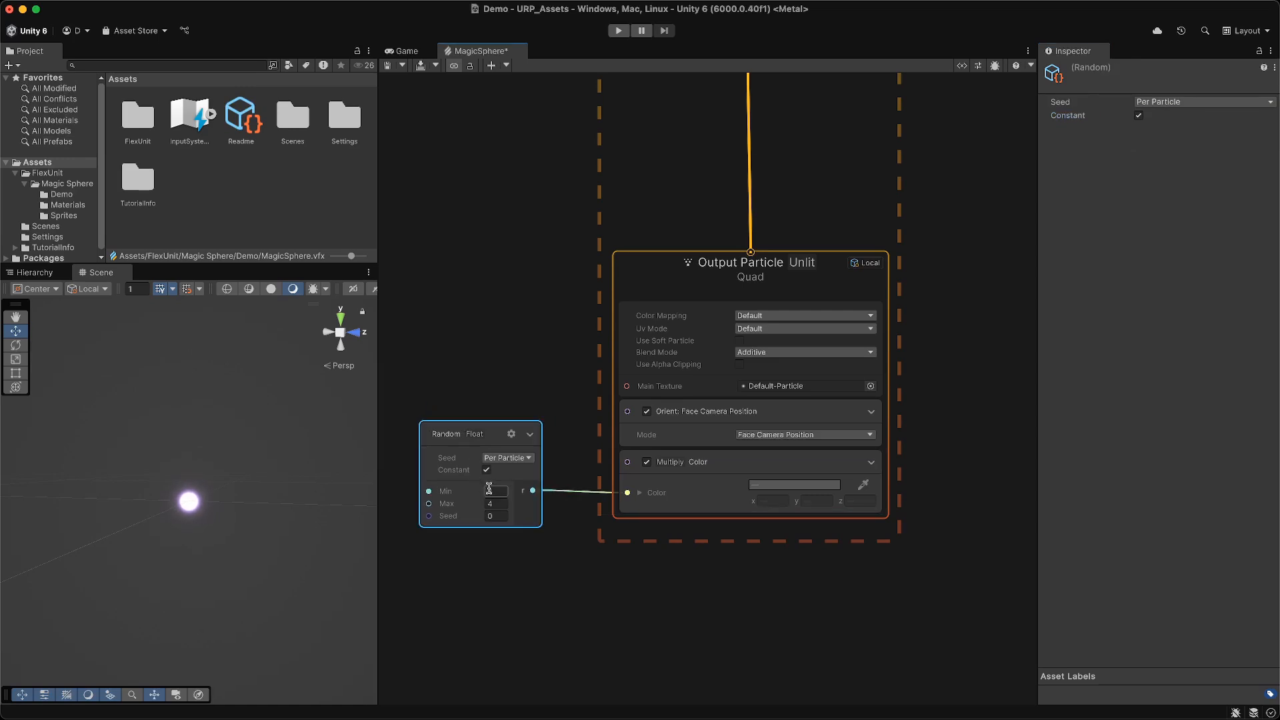
text(2)
click(563, 400)
scroll(845, 253, down, 5)
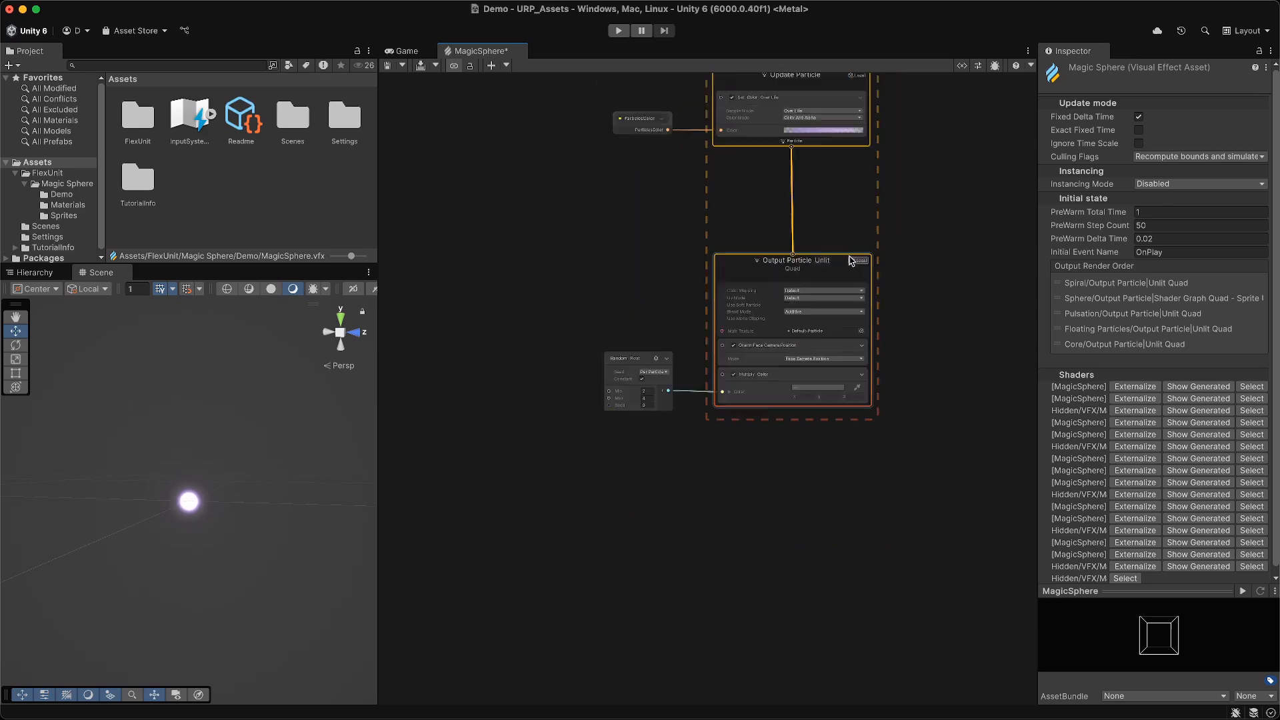
Enable the Constant Spawn Rate block of the Floating Particles system and check its rate and the Initialize Particle capacity.
middle_drag(933, 158, 358, 508)
scroll(571, 329, up, 5)
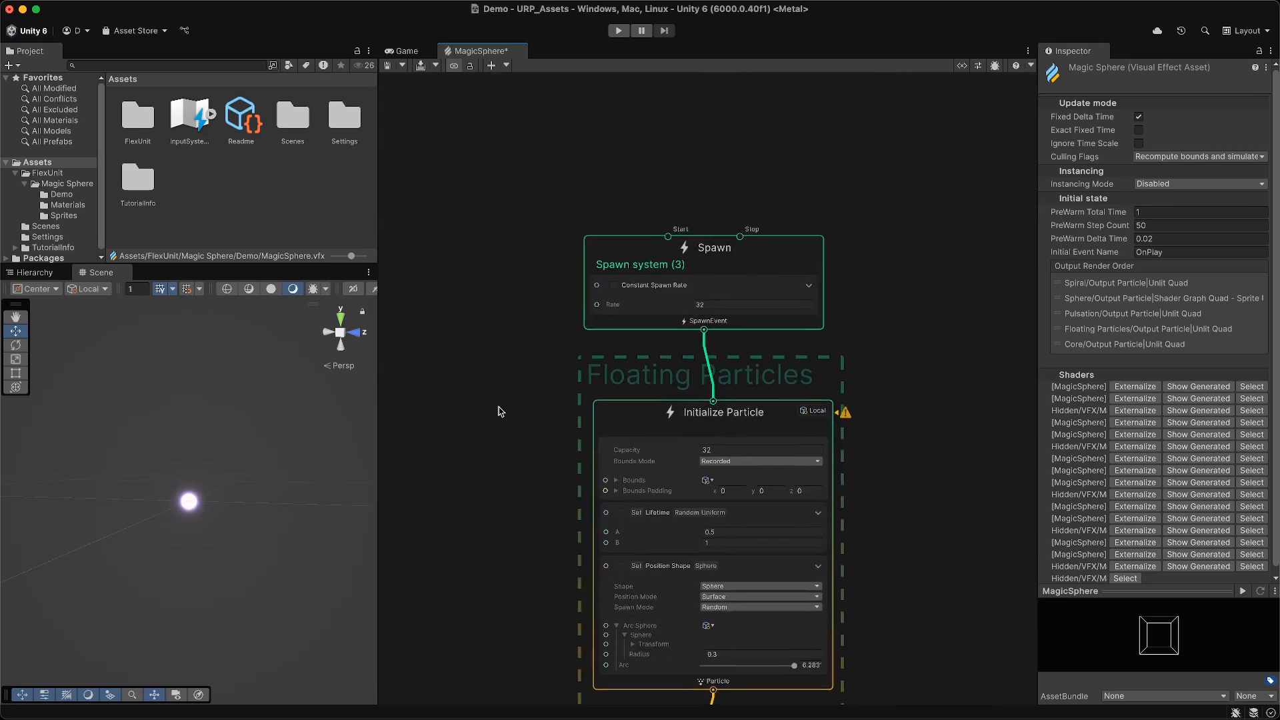
scroll(495, 430, up, 3)
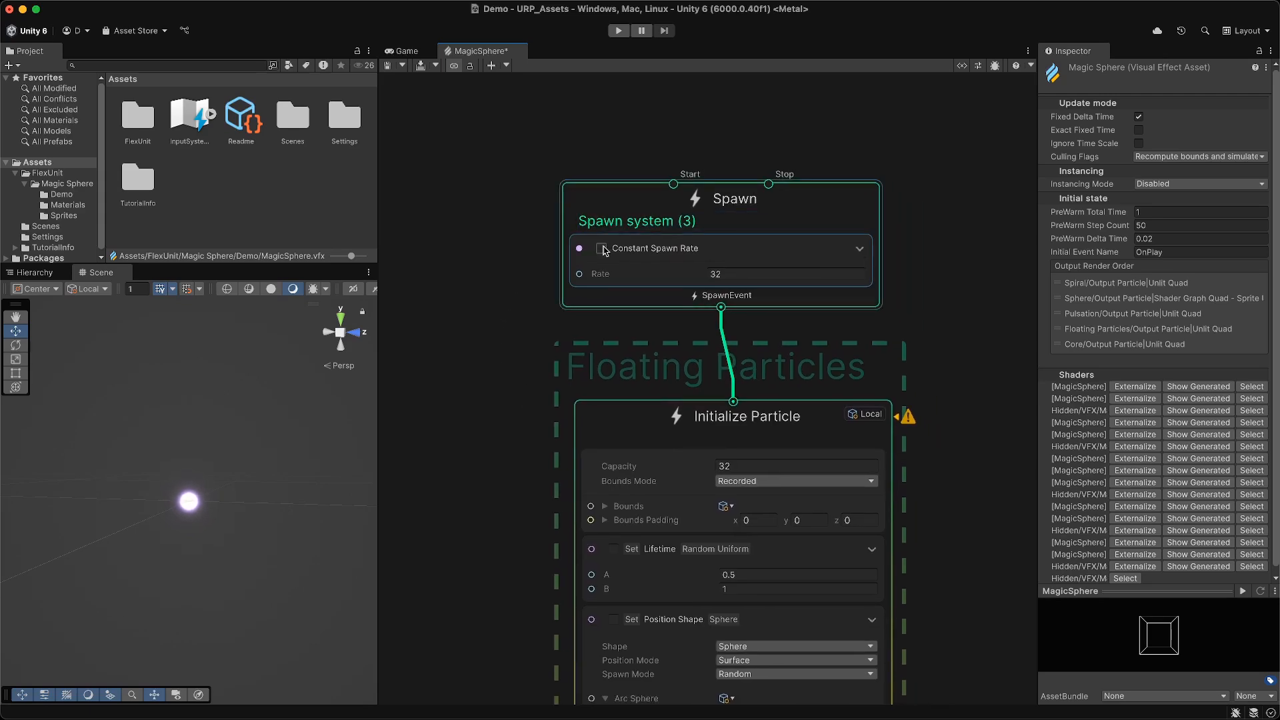
click(604, 249)
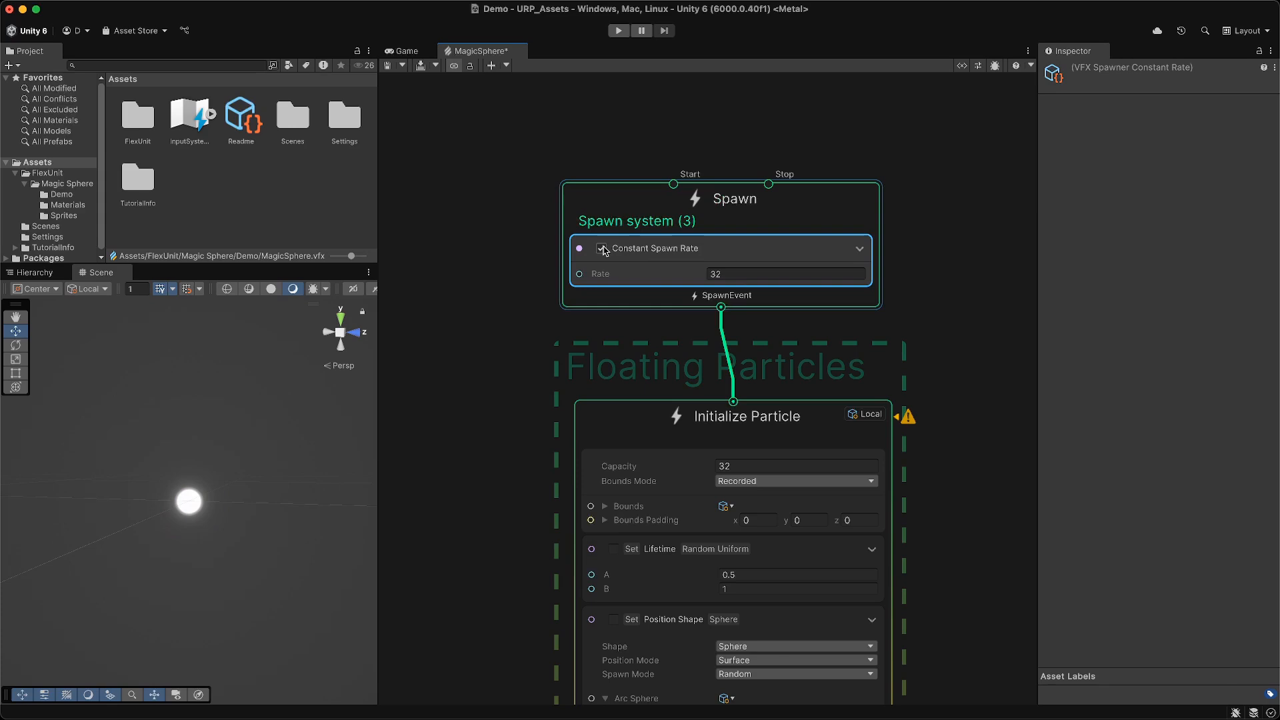
click(731, 274)
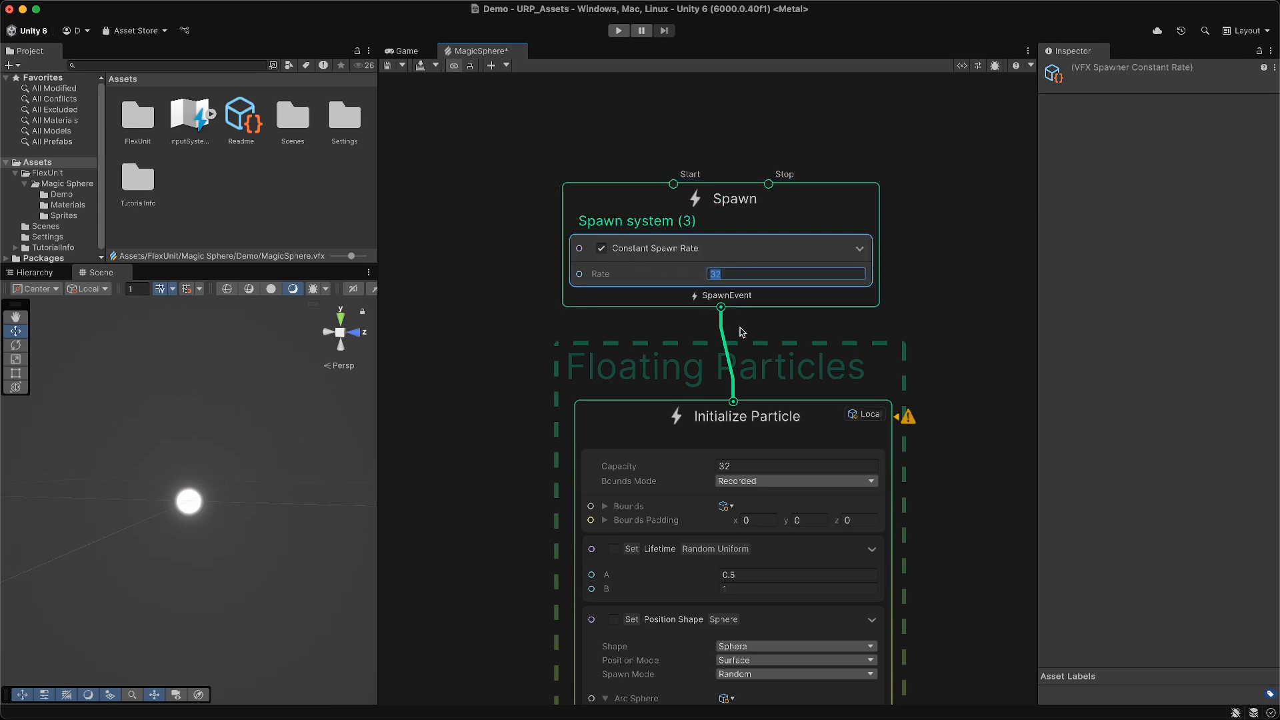
click(741, 466)
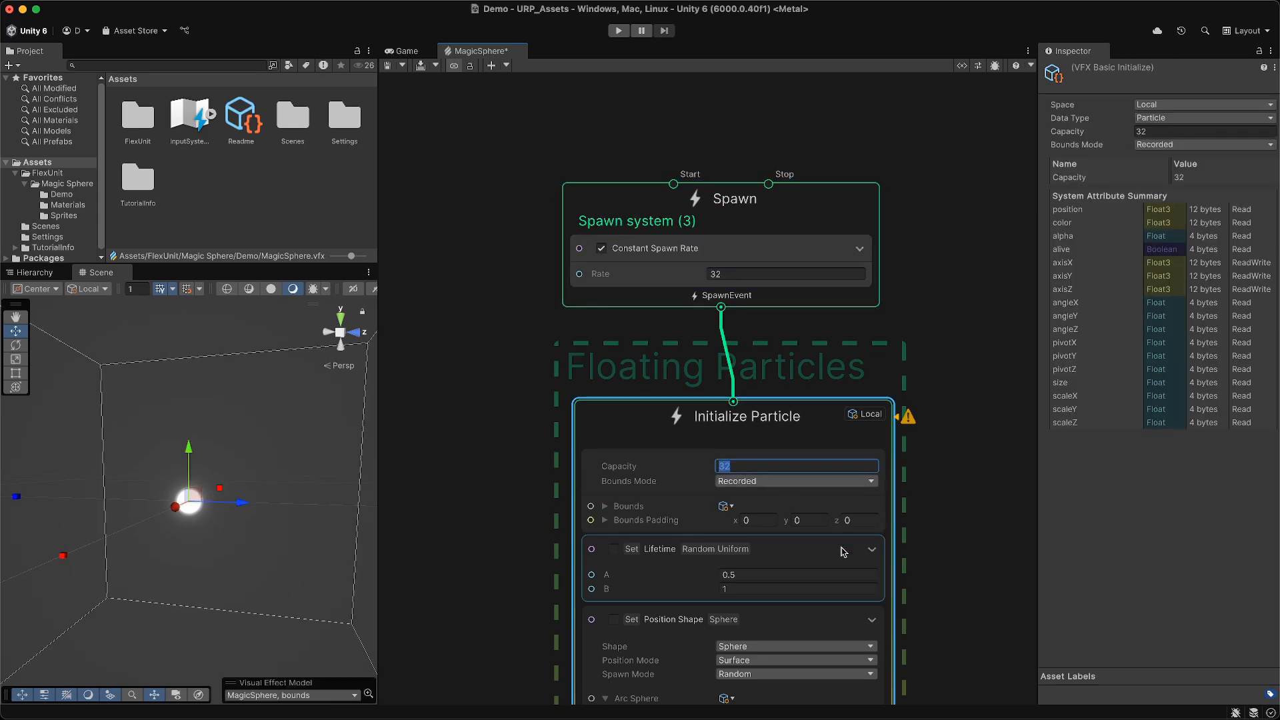
click(519, 553)
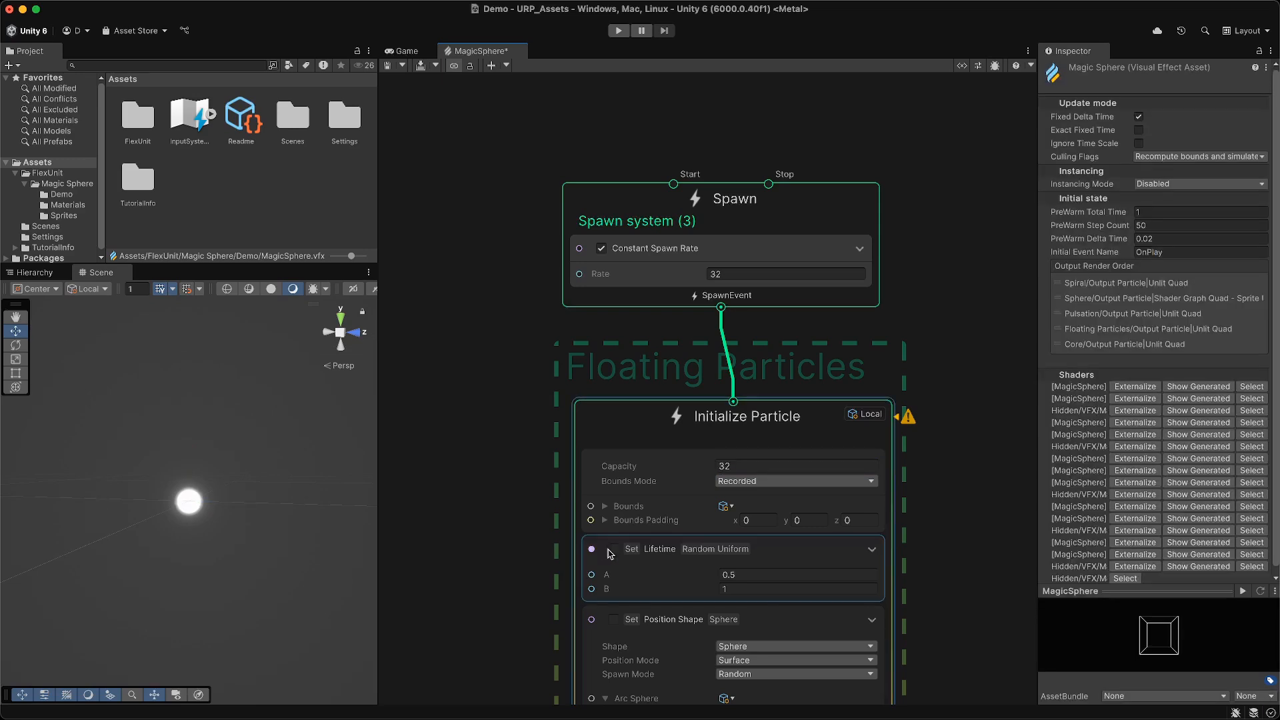
Enable the Set Lifetime Random Uniform block in the Floating Particles Initialize context and review its A and B range.
click(613, 550)
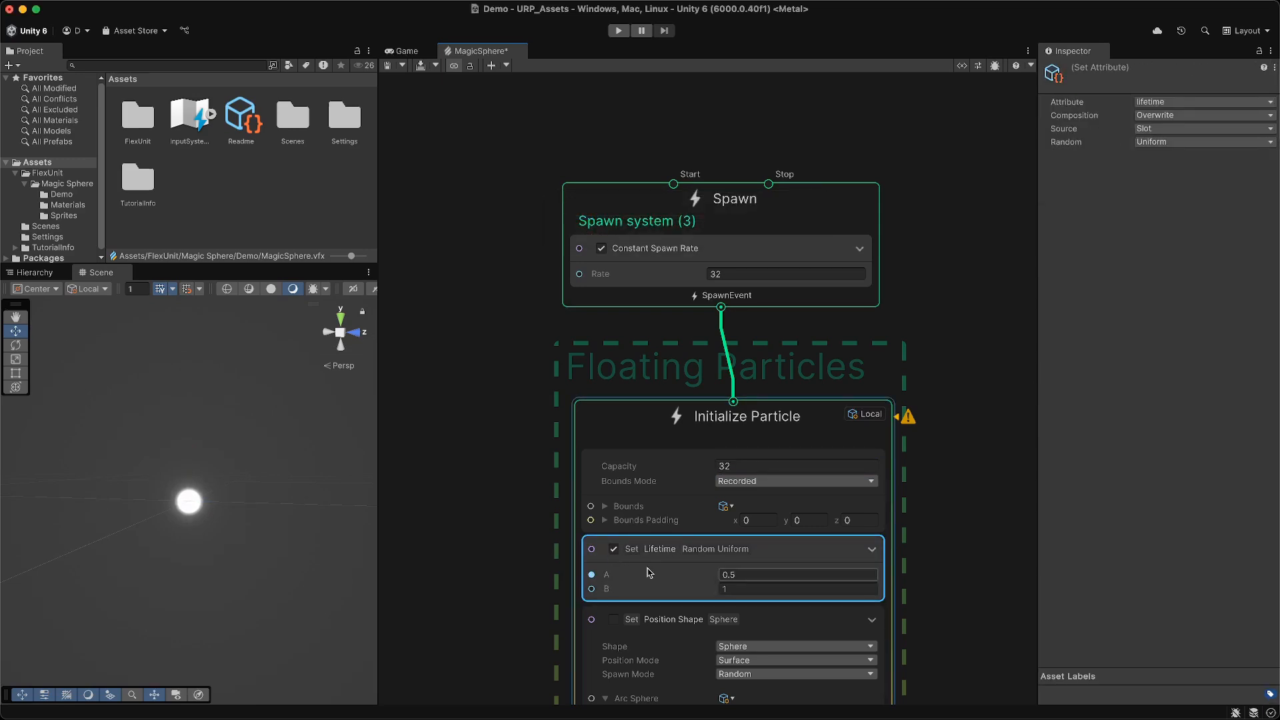
scroll(924, 417, down, 5)
scroll(924, 244, down, 1)
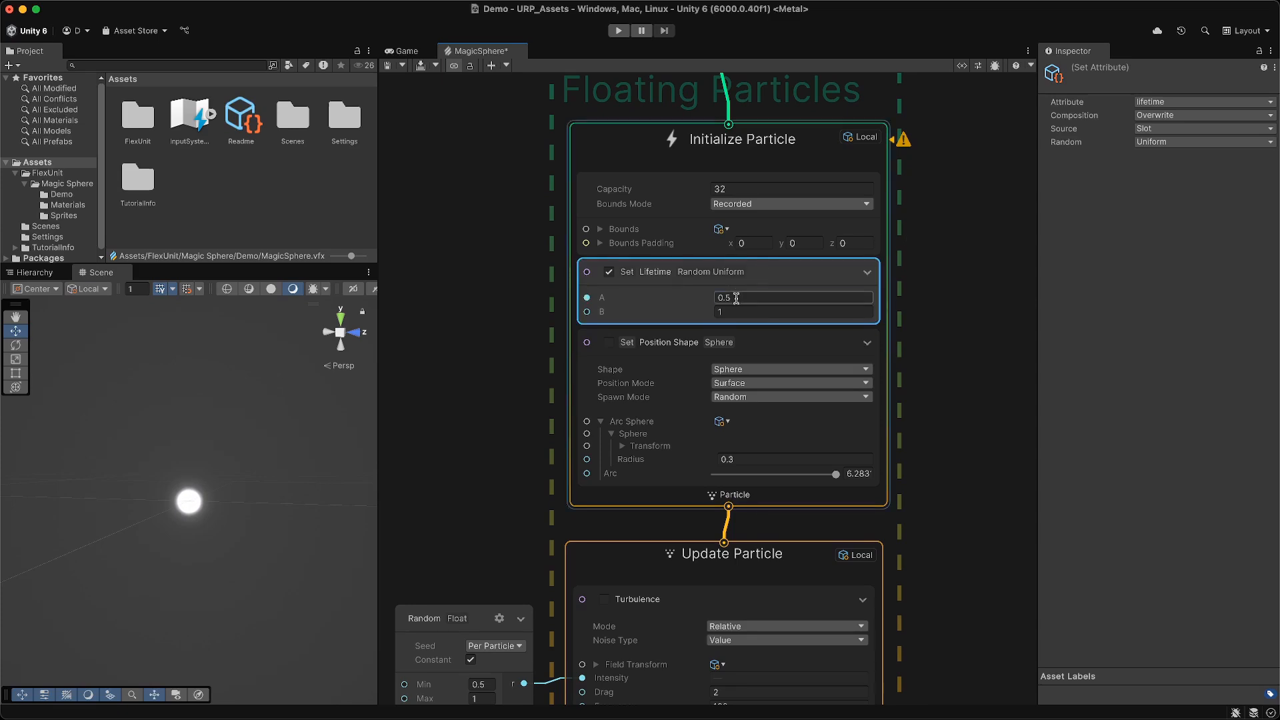
click(736, 312)
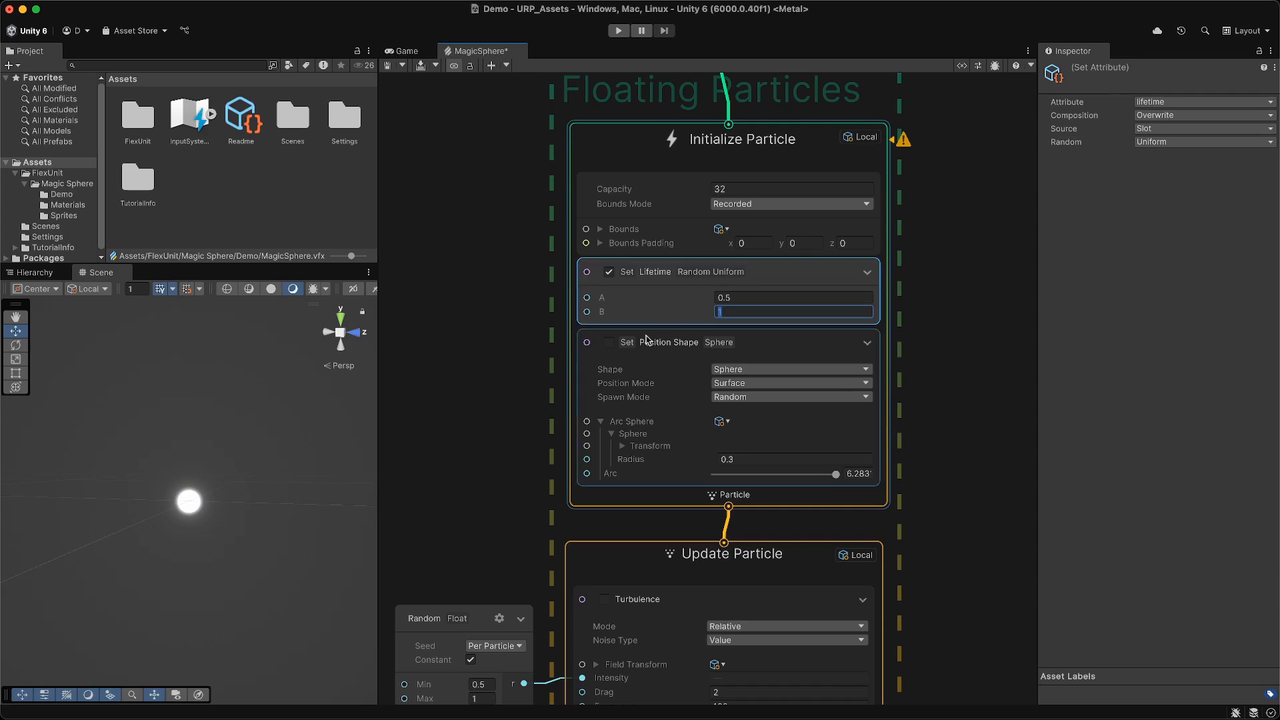
Enable the Set Position Shape Sphere block in Initialize Particle and check the sphere's radius.
click(608, 344)
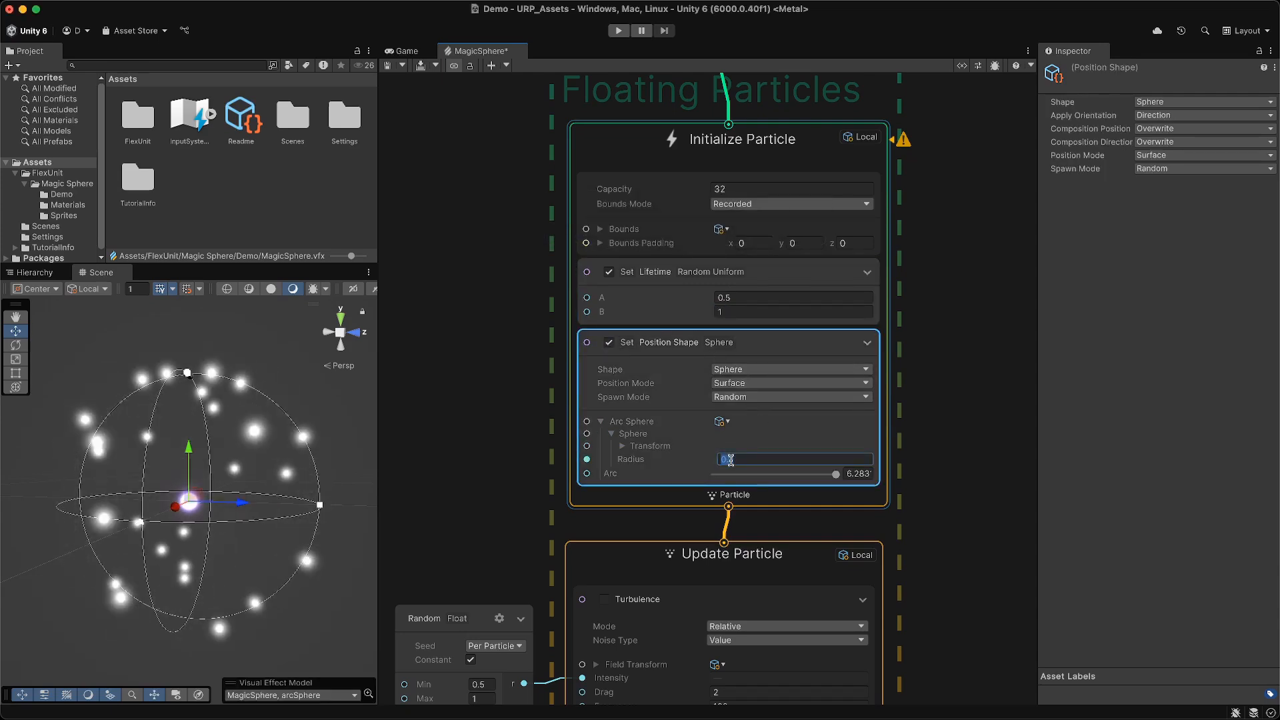
click(771, 458)
click(924, 430)
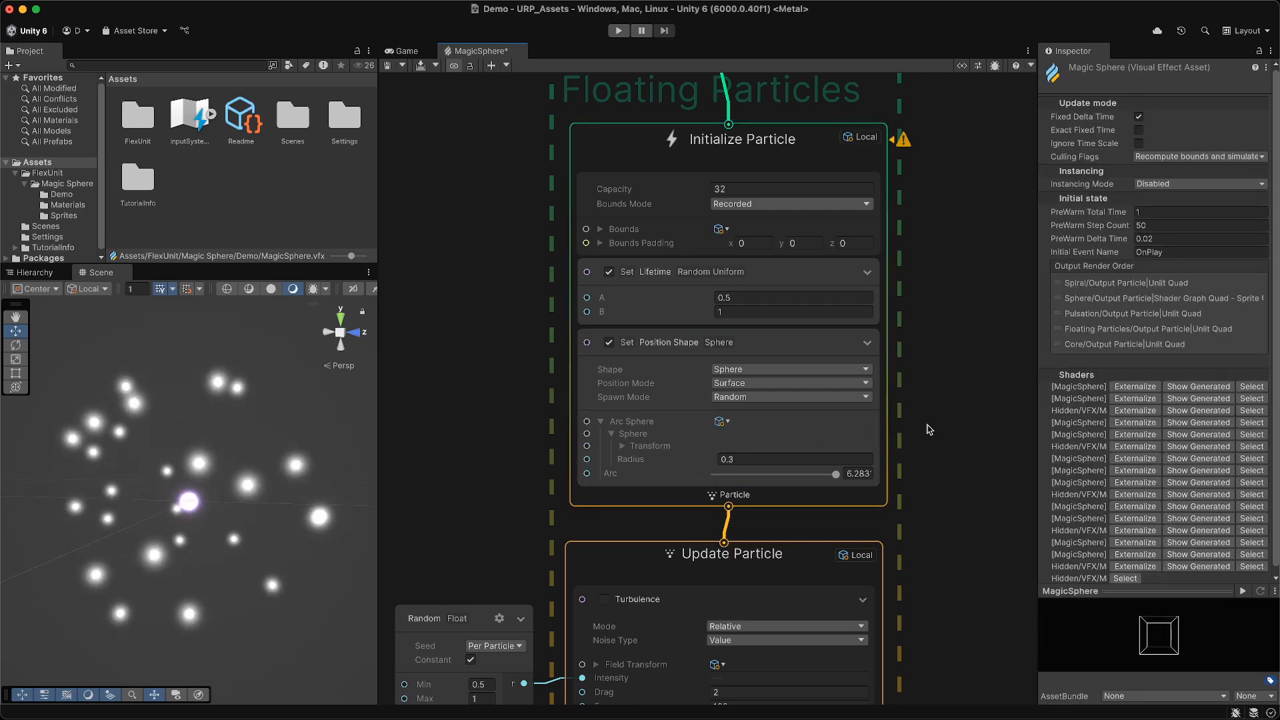
Enable the Turbulence block in the Update Particle context of the Floating Particles system.
middle_drag(929, 478, 944, 142)
click(622, 259)
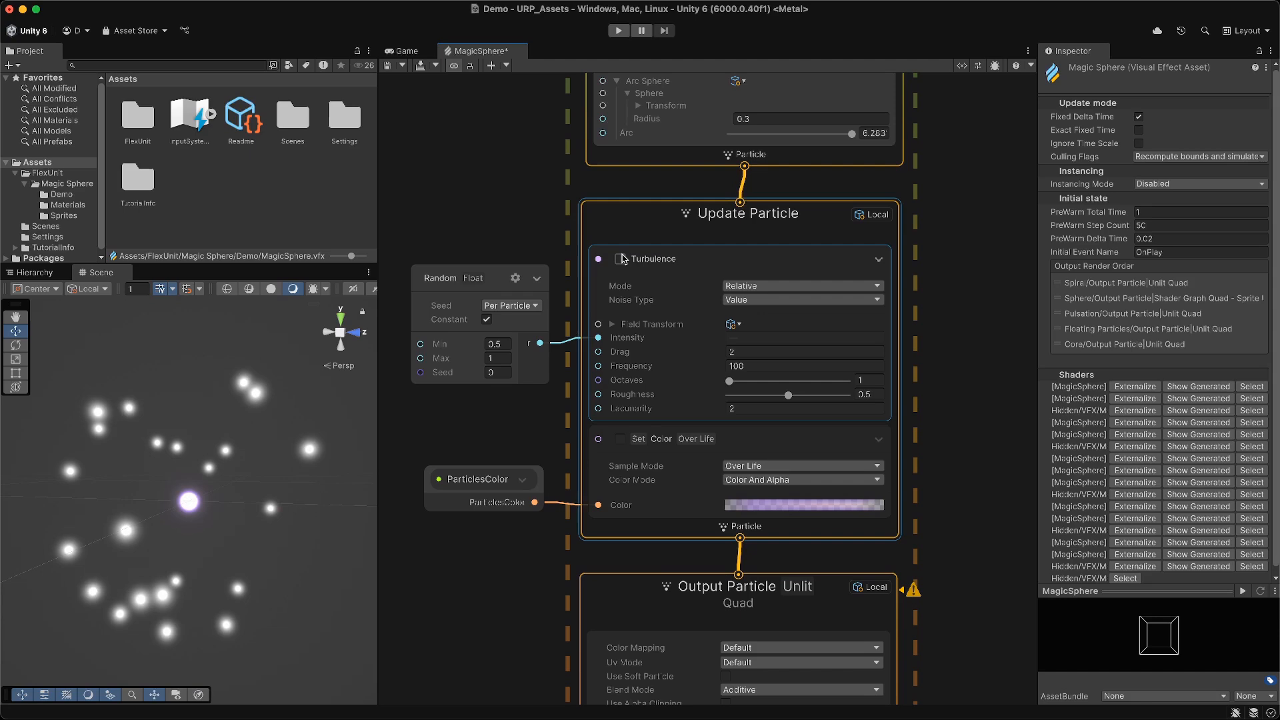
click(620, 259)
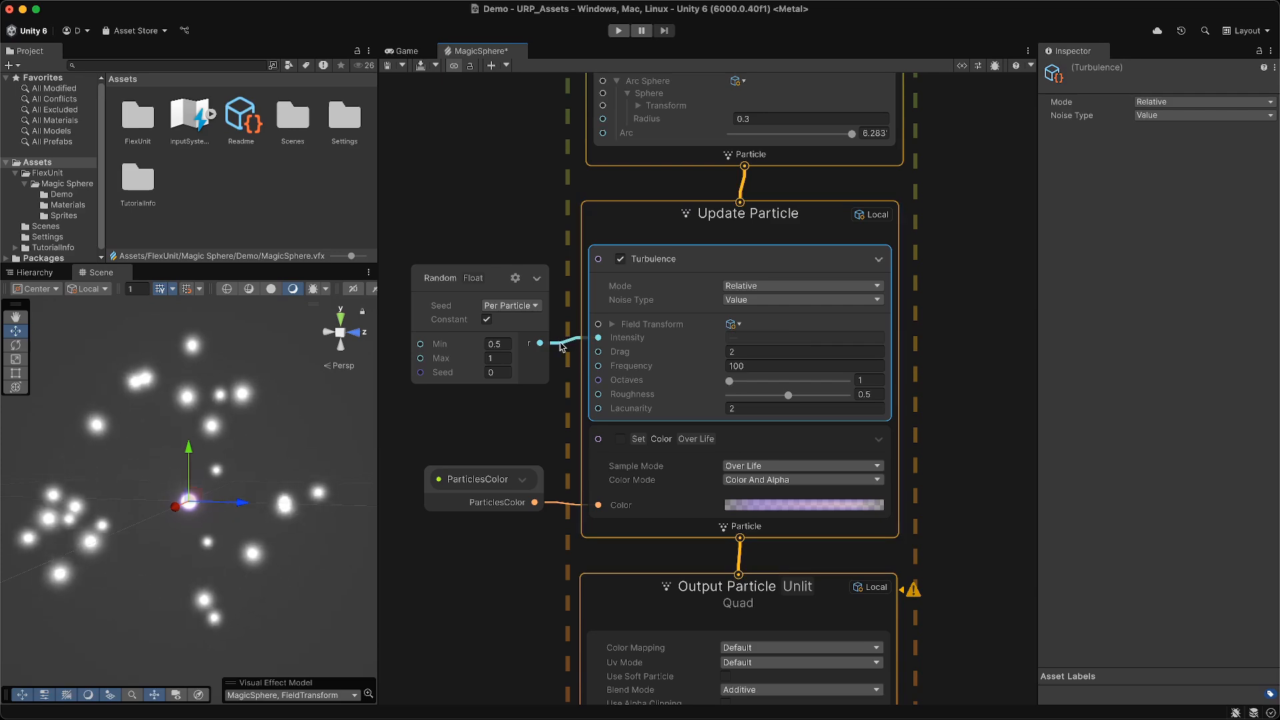
Examine the Random Float node feeding the Turbulence intensity, including its Min and Max, and the block's Drag and Frequency.
drag(558, 344, 598, 338)
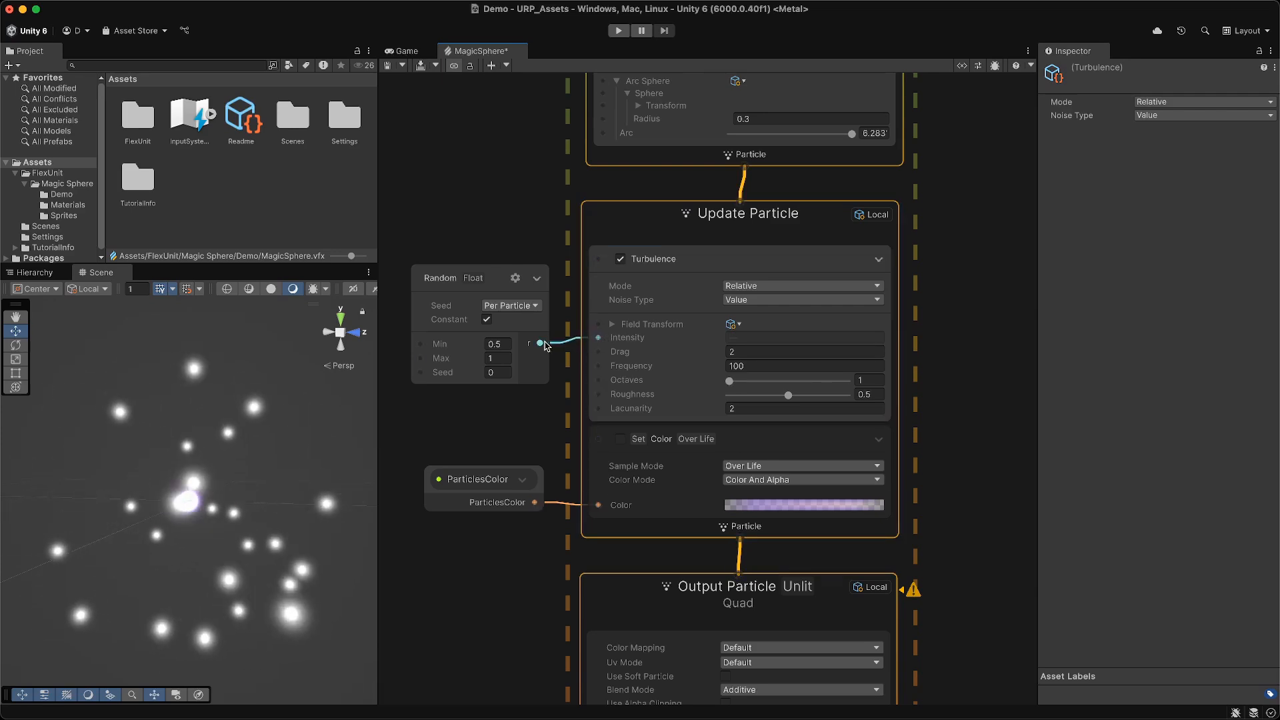
click(493, 344)
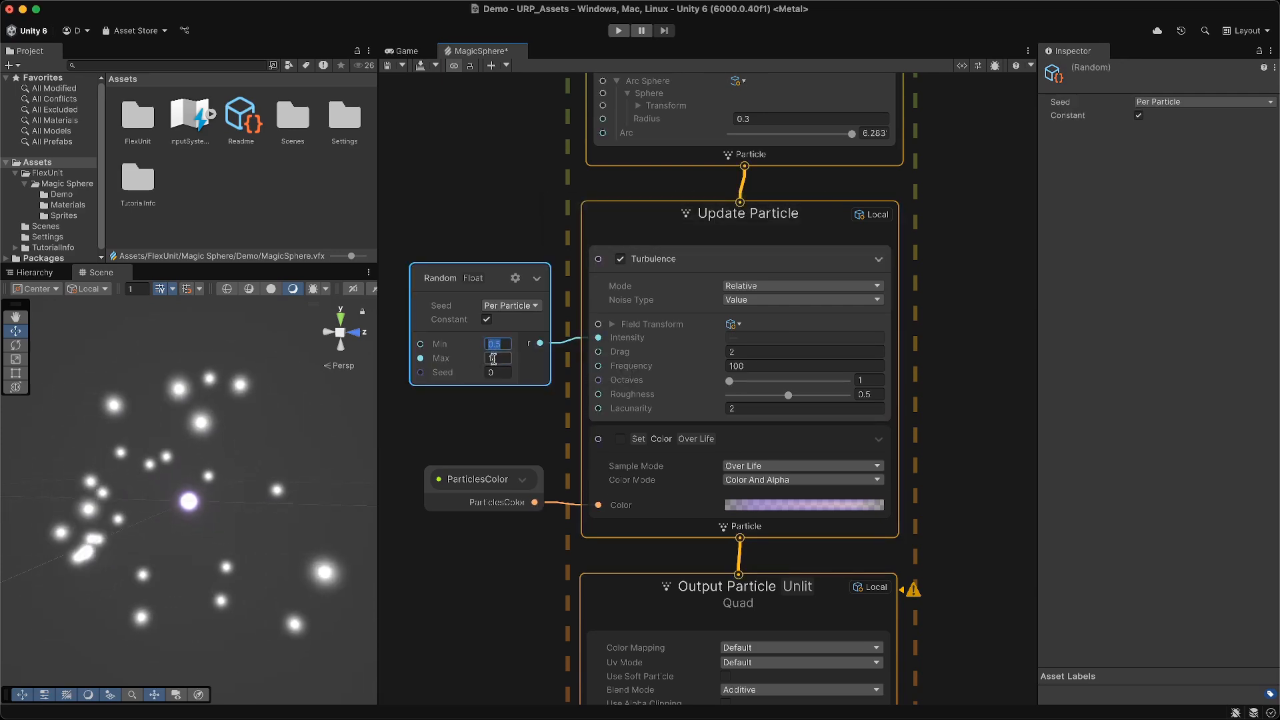
click(494, 358)
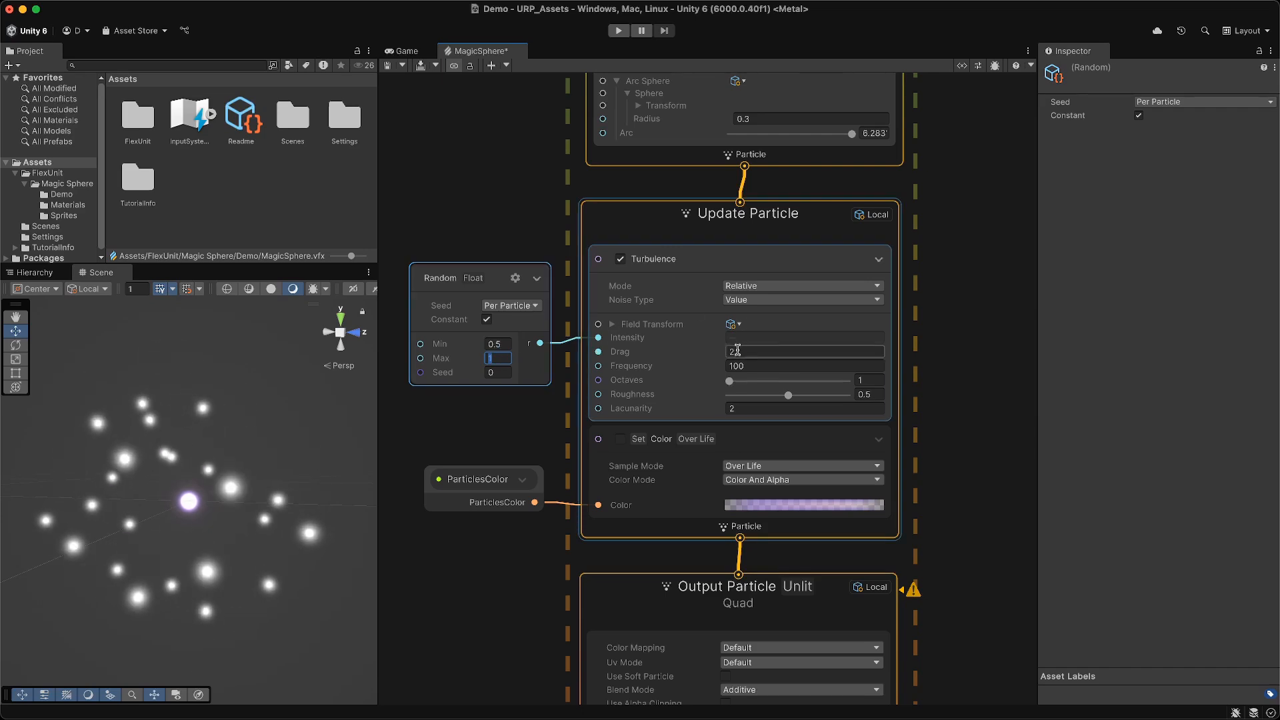
click(837, 365)
click(837, 364)
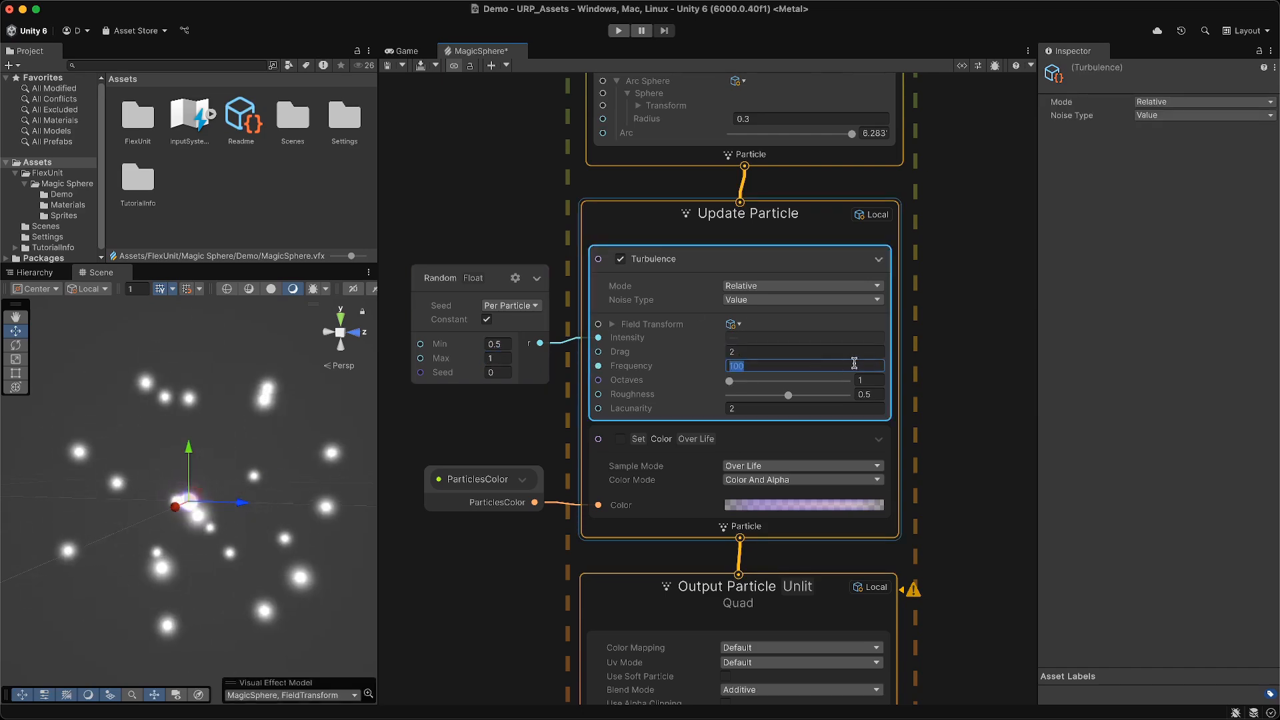
click(954, 406)
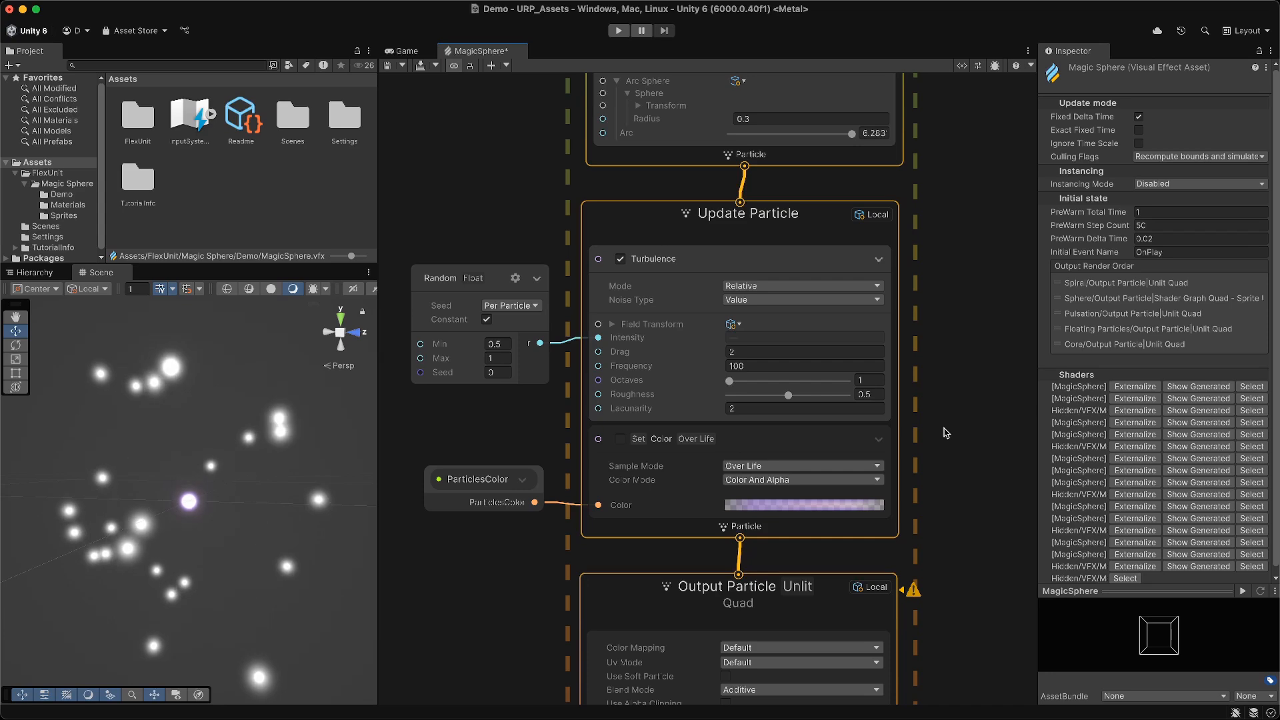
Enable Set Color Over Life in Update Particle and Set Size Random Uniform in Output Particle, and review the size range.
scroll(867, 400, down, 5)
click(623, 279)
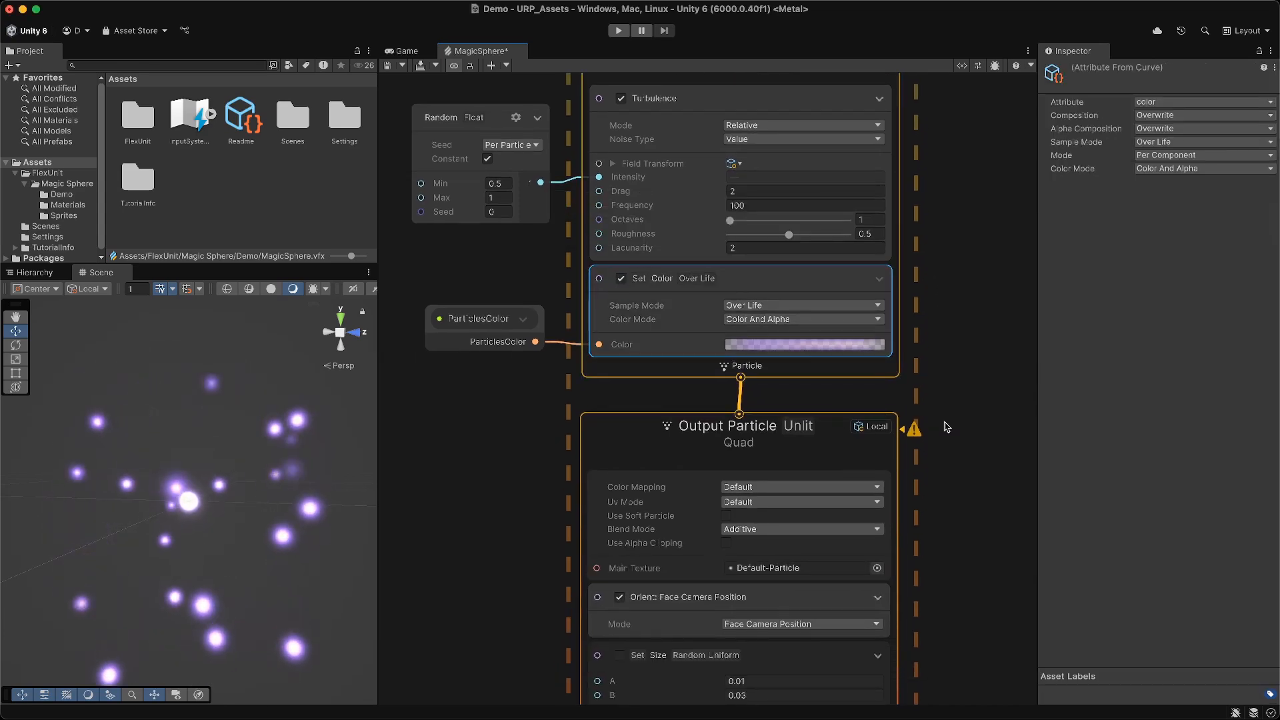
scroll(942, 429, down, 6)
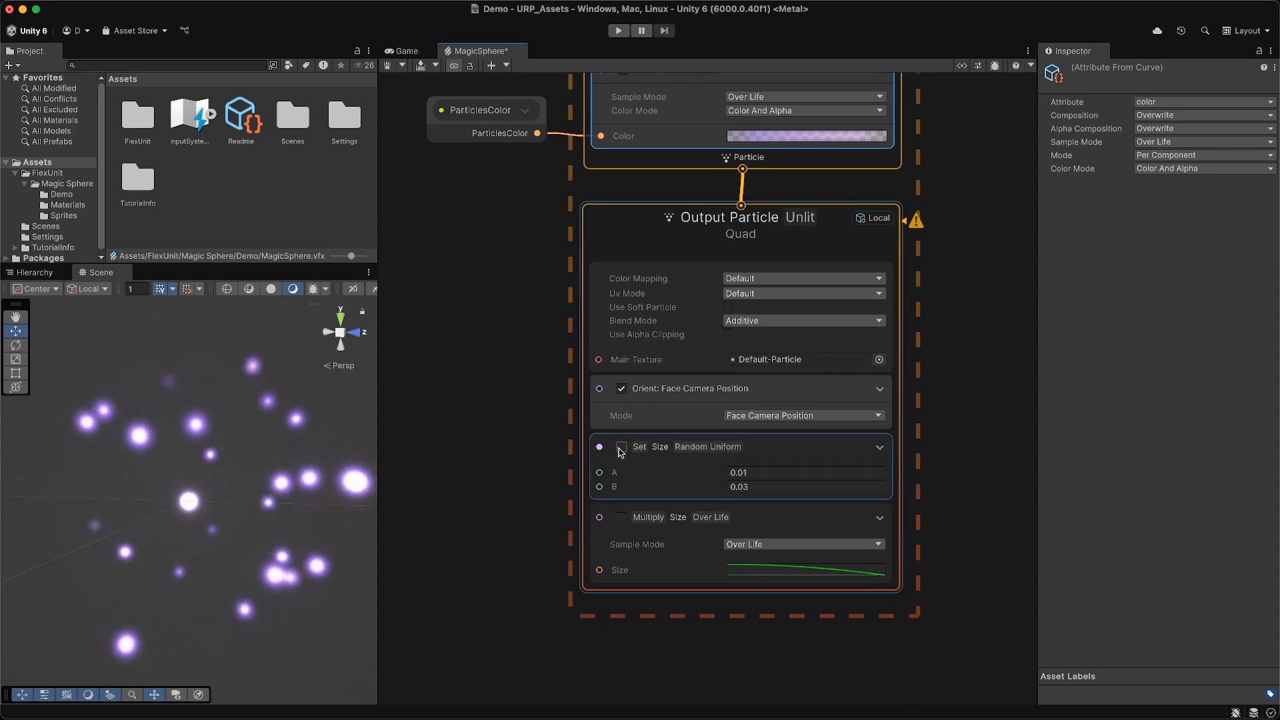
click(621, 450)
click(621, 447)
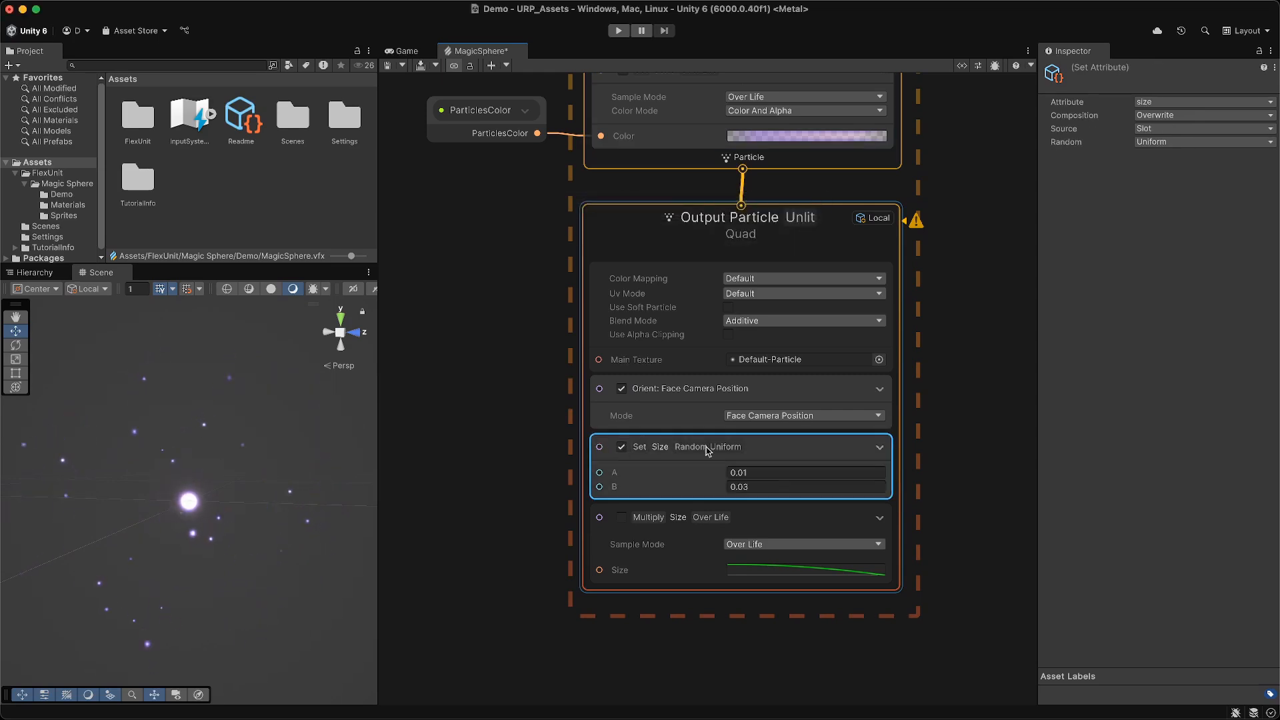
click(742, 471)
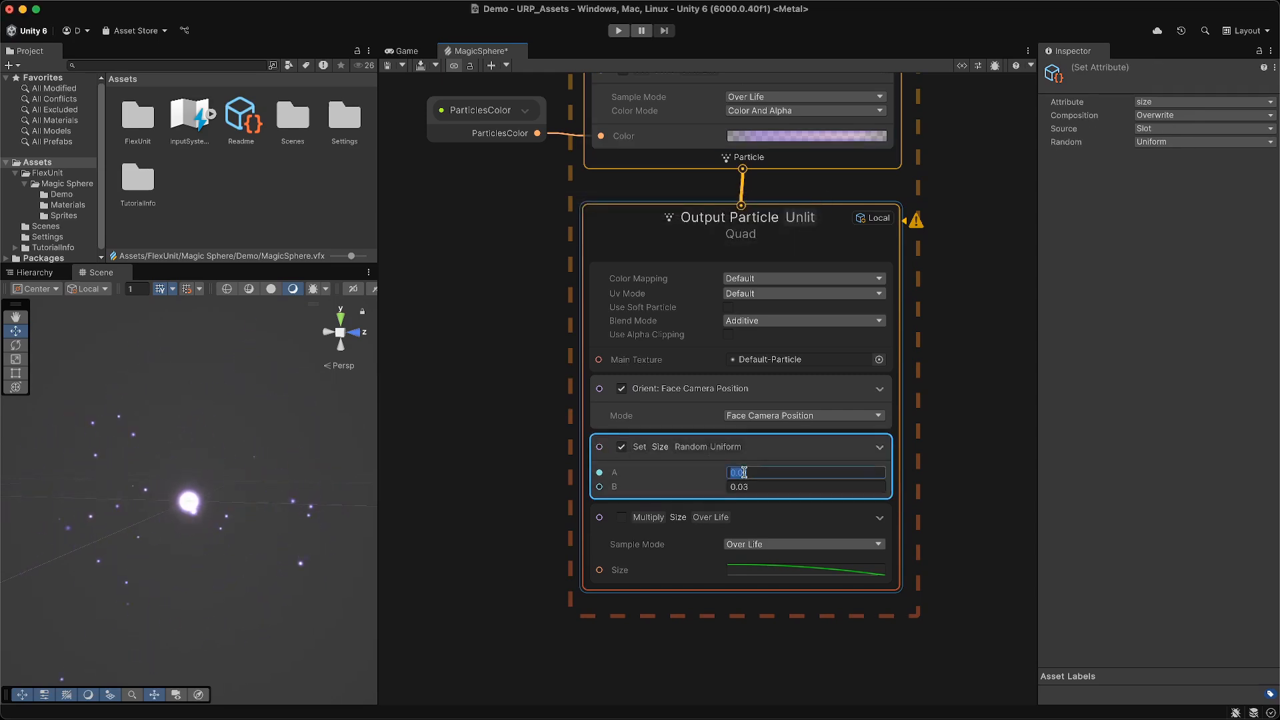
click(750, 486)
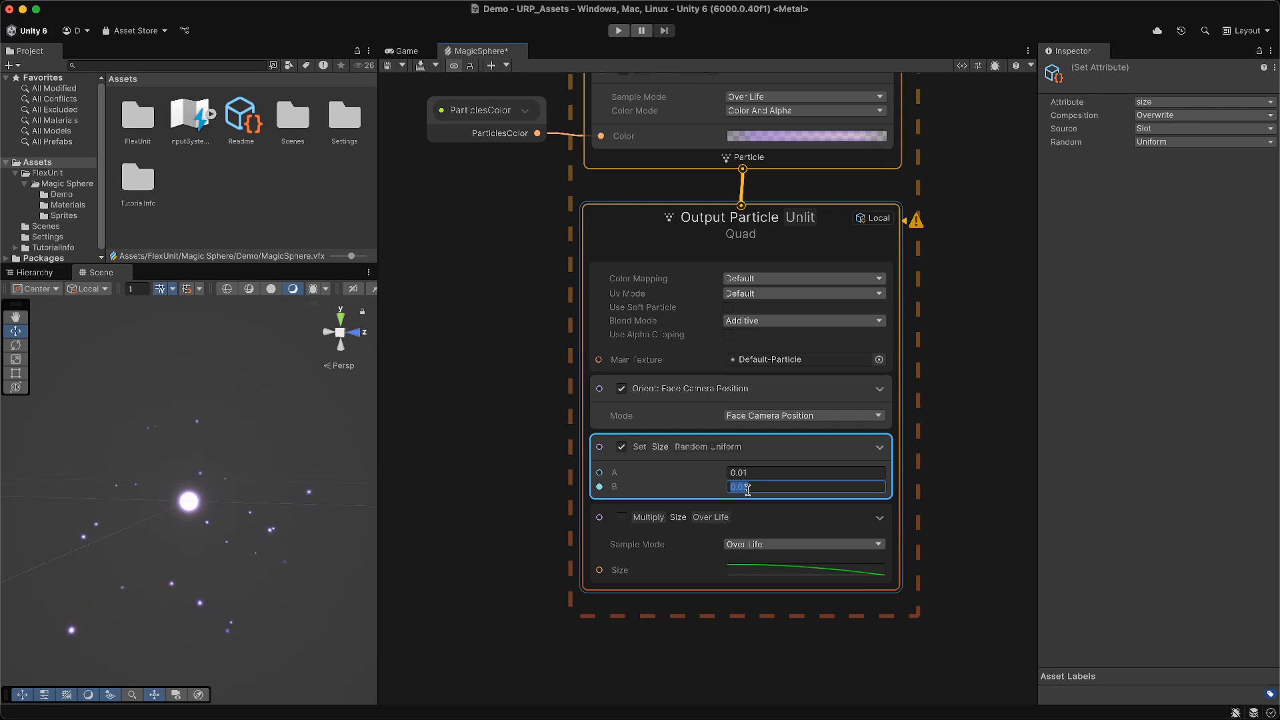
Enable the Multiply Size Over Life block in Output Particle and inspect its size curve in the curve editor.
click(621, 520)
click(621, 518)
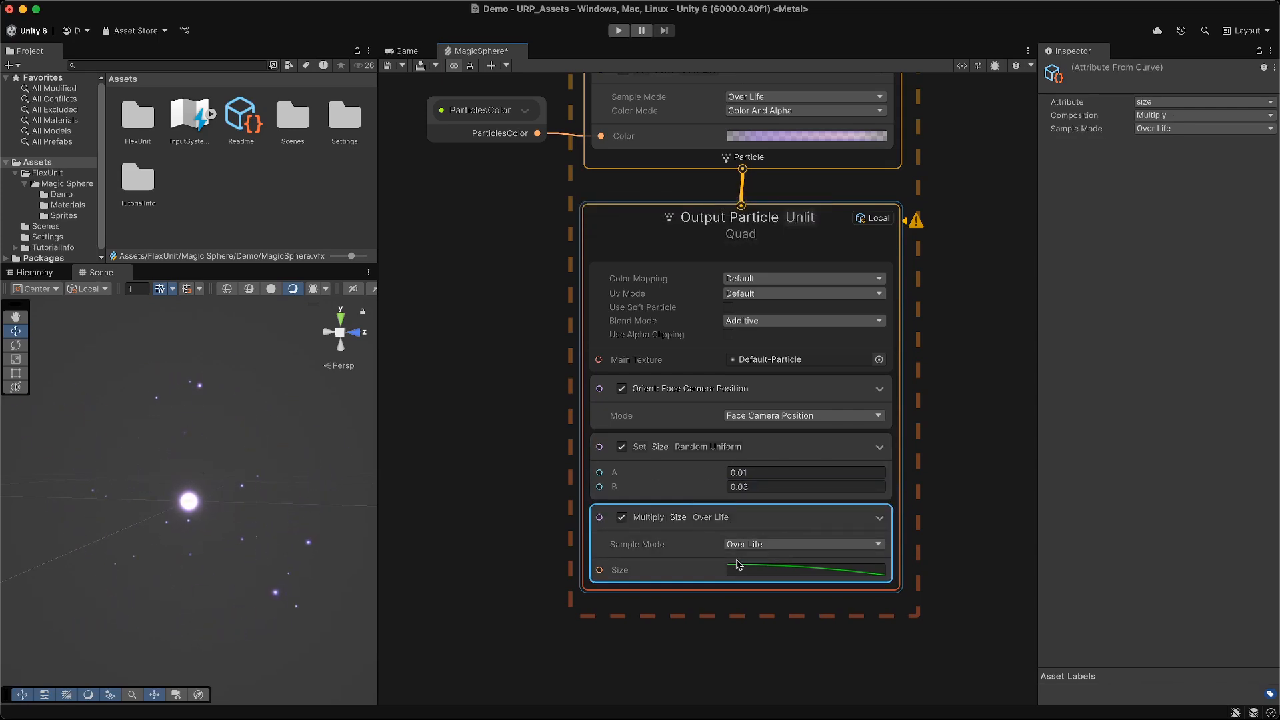
click(742, 569)
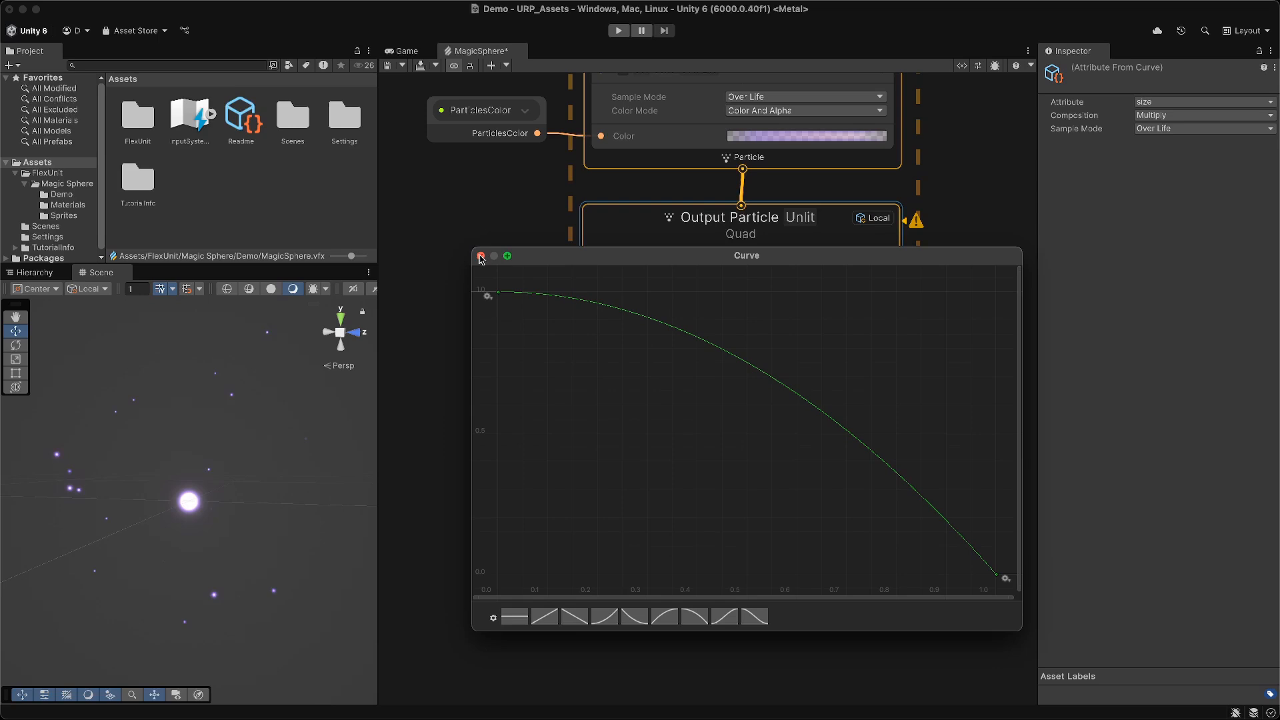
click(480, 256)
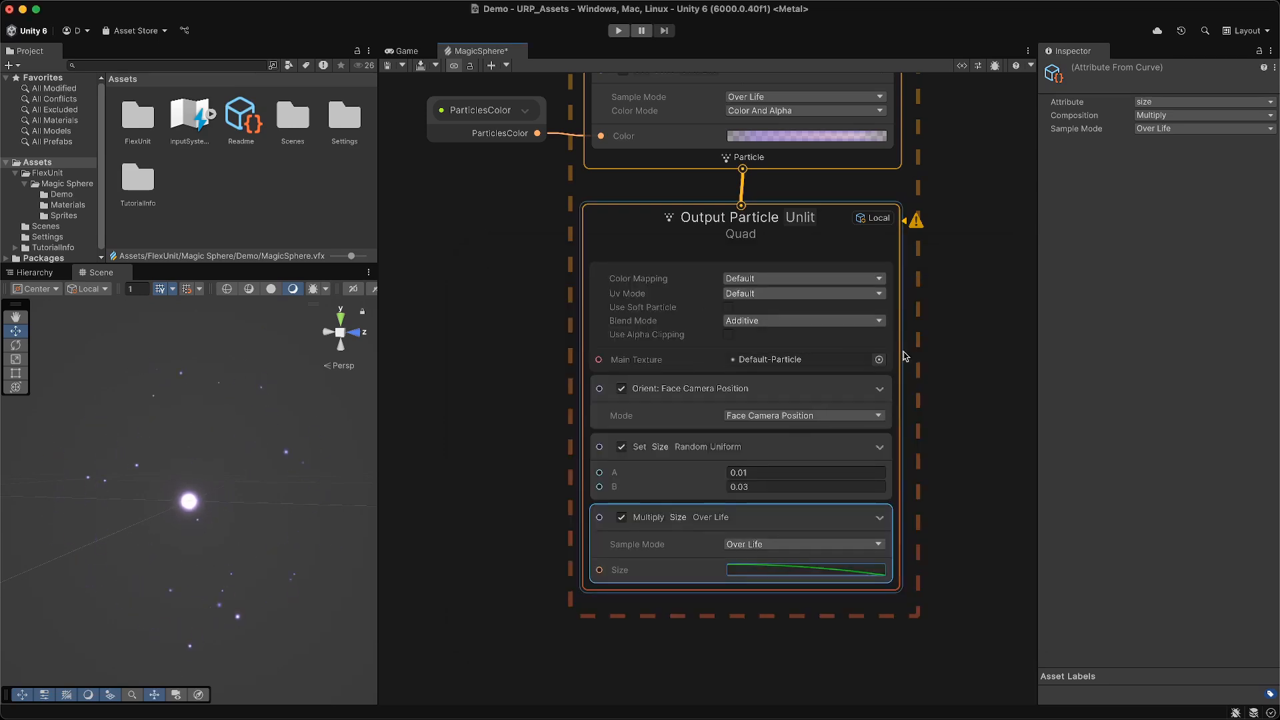
scroll(910, 352, down, 1)
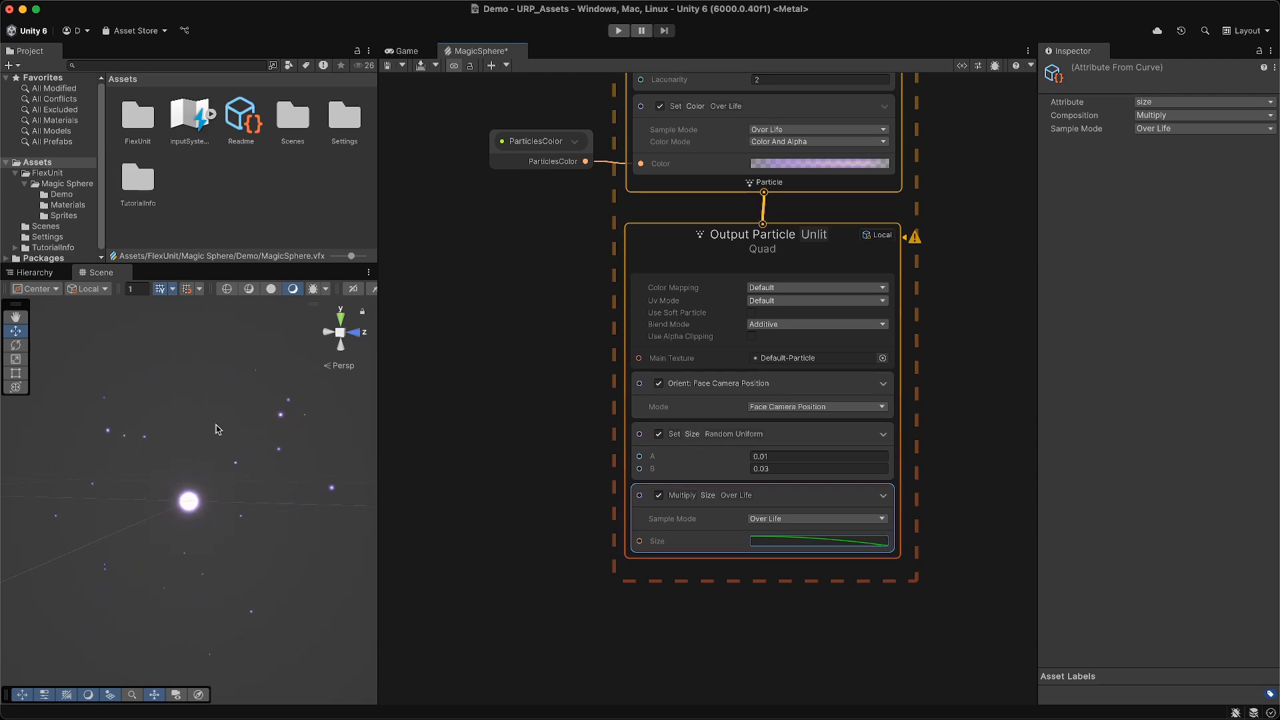
Open the Sphere texture from the Magic Sphere Demo folder in the image viewer to examine its glowing ring.
click(57, 193)
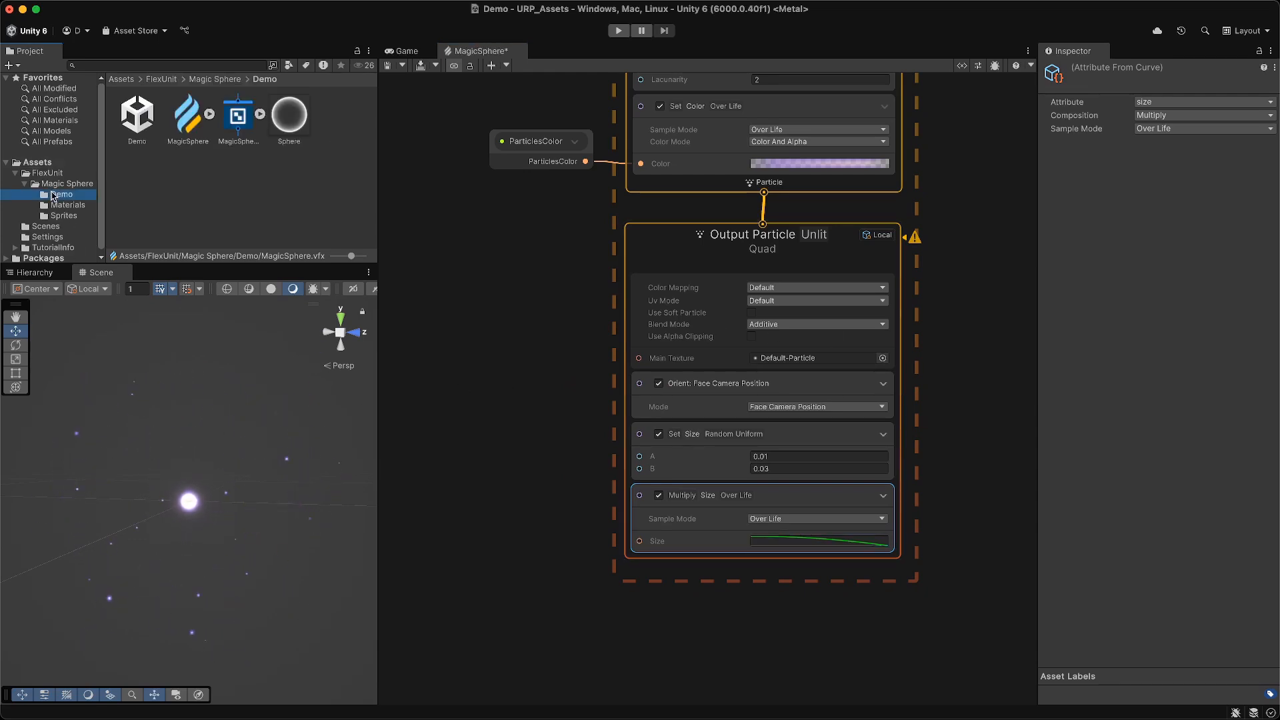
double_click(289, 116)
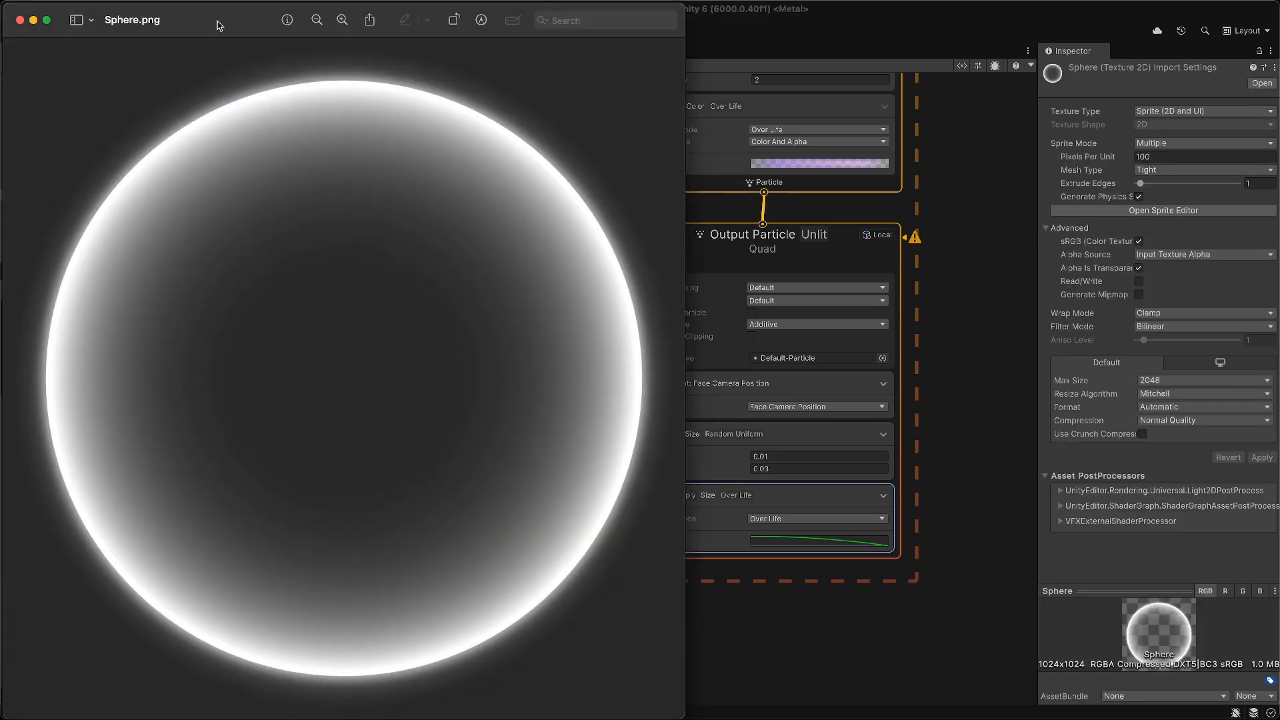
drag(217, 21, 216, 19)
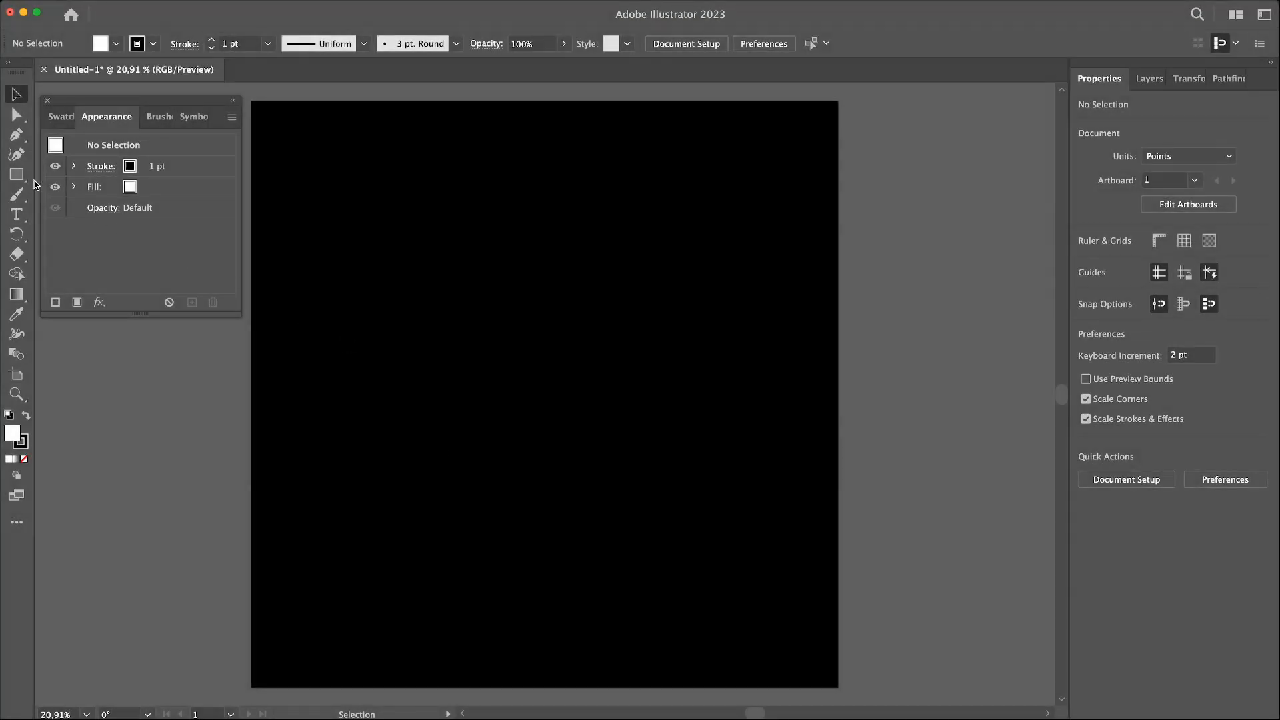
In Adobe Illustrator, draw a circle about 952 pt across with the Ellipse tool, up and left of the black artboard's centre.
click(17, 175)
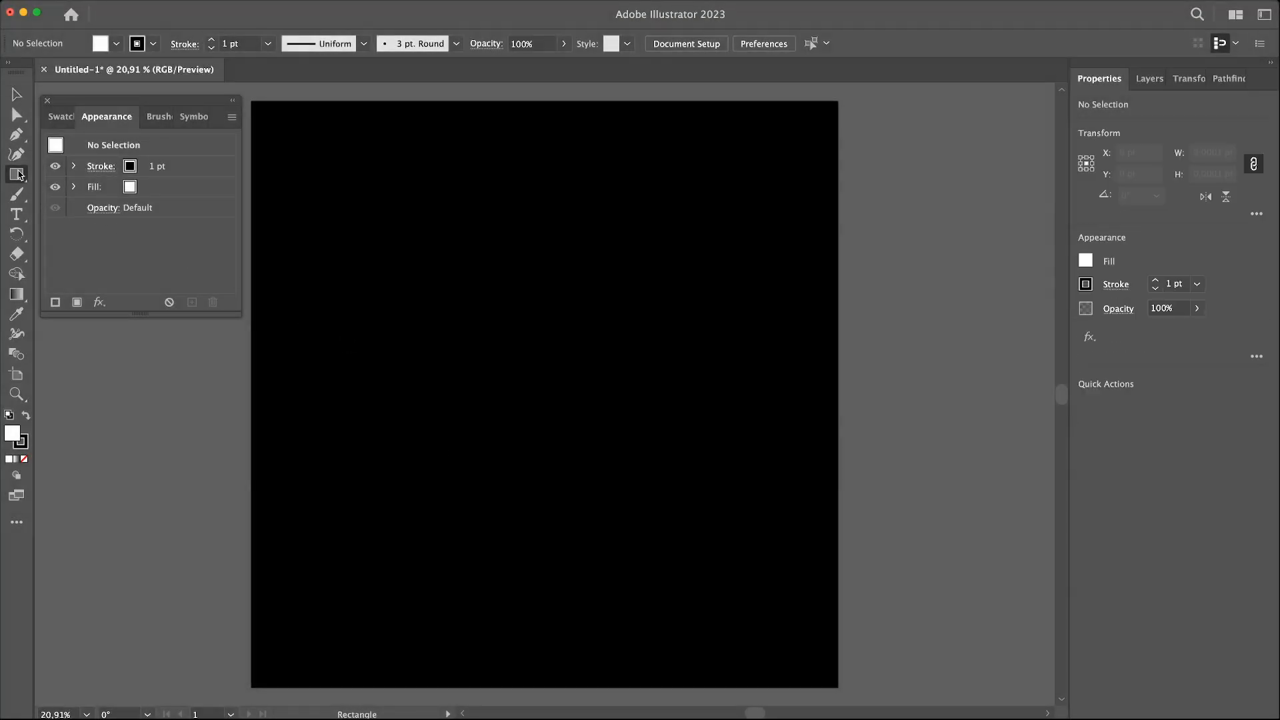
click(87, 194)
shift+drag(365, 211, 647, 430)
Set the circle's width to 1024 pt with its proportions kept.
click(1210, 153)
text(1)
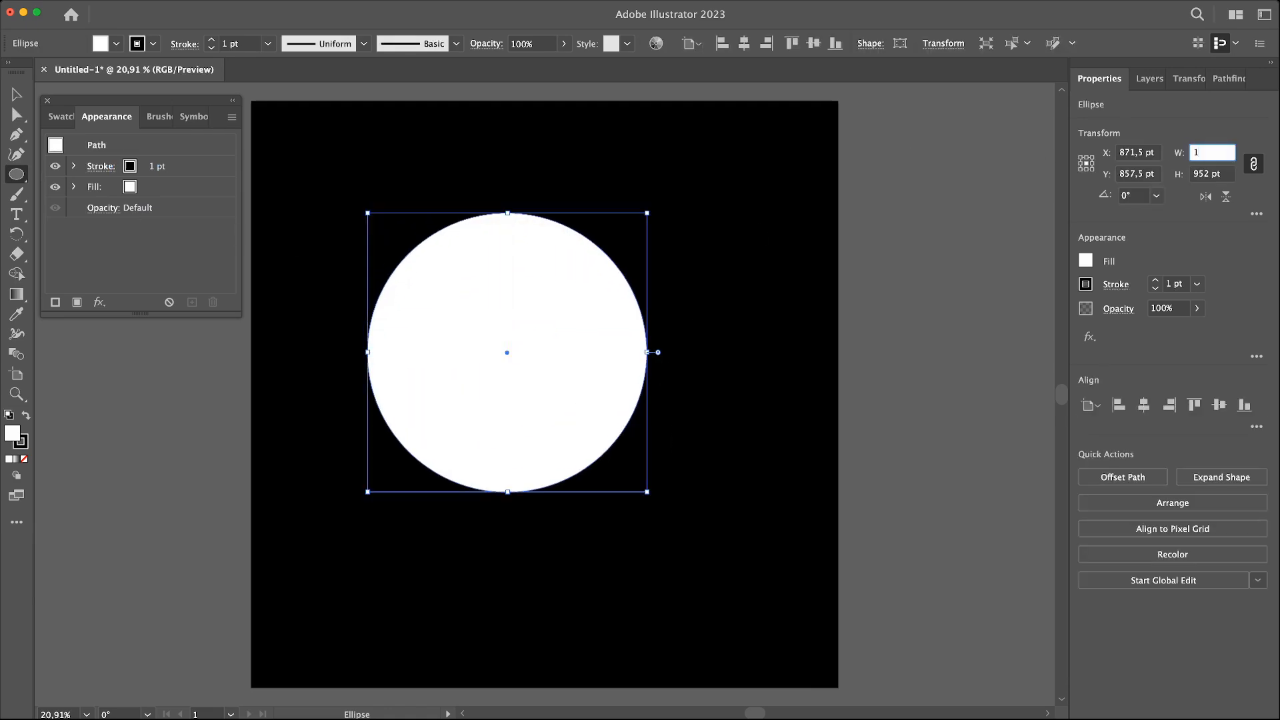
text(024)
key(Return)
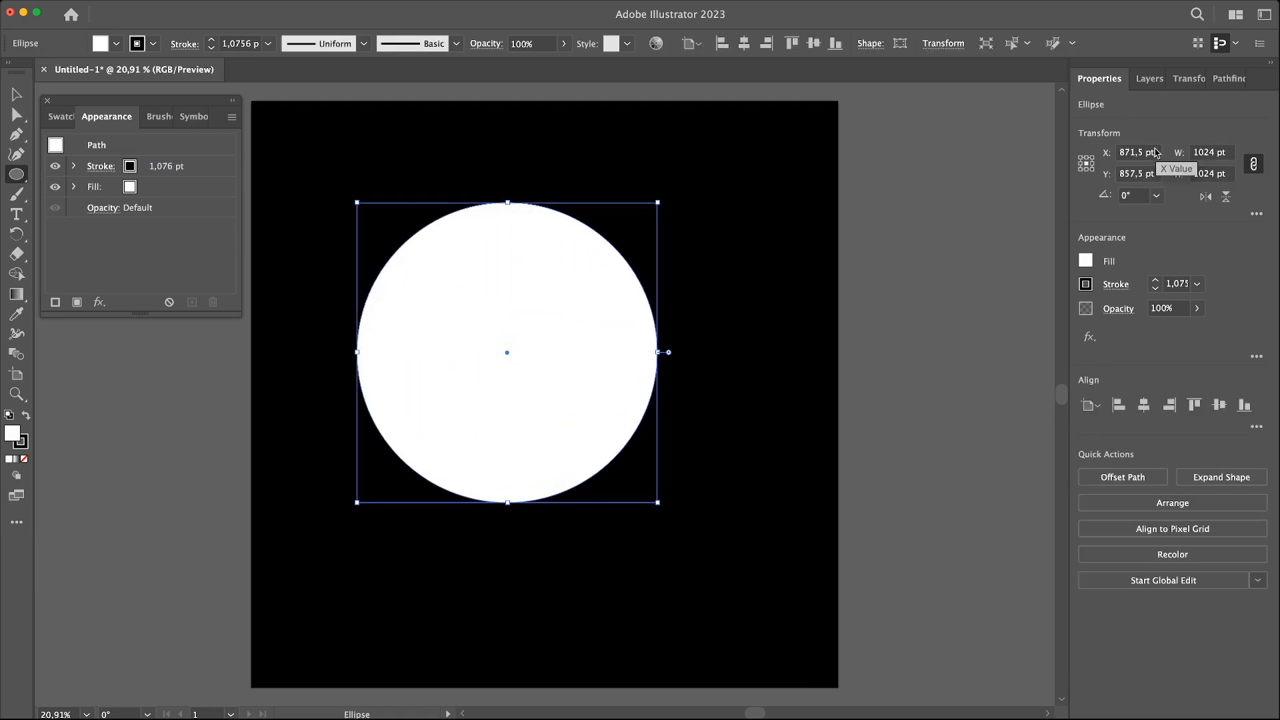
Swap the circle's fill and stroke colours to give it a white stroke, and set its fill to None.
key(shift+x)
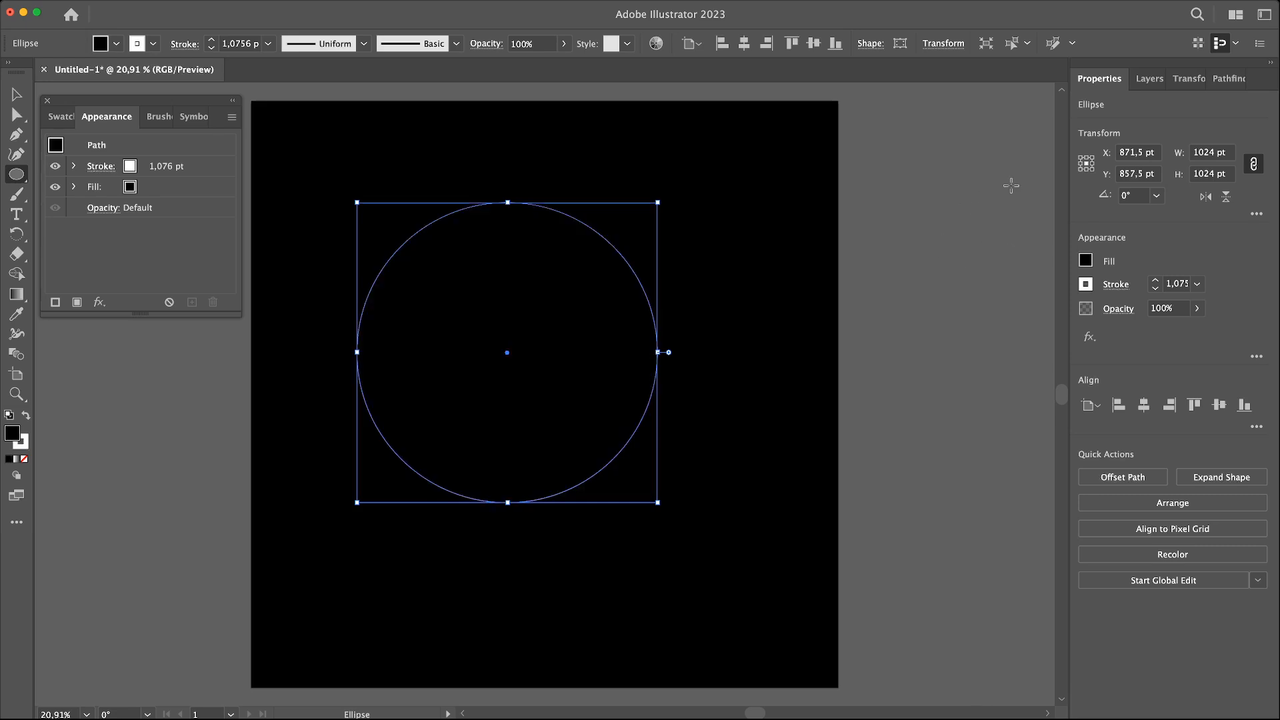
click(1084, 260)
click(903, 320)
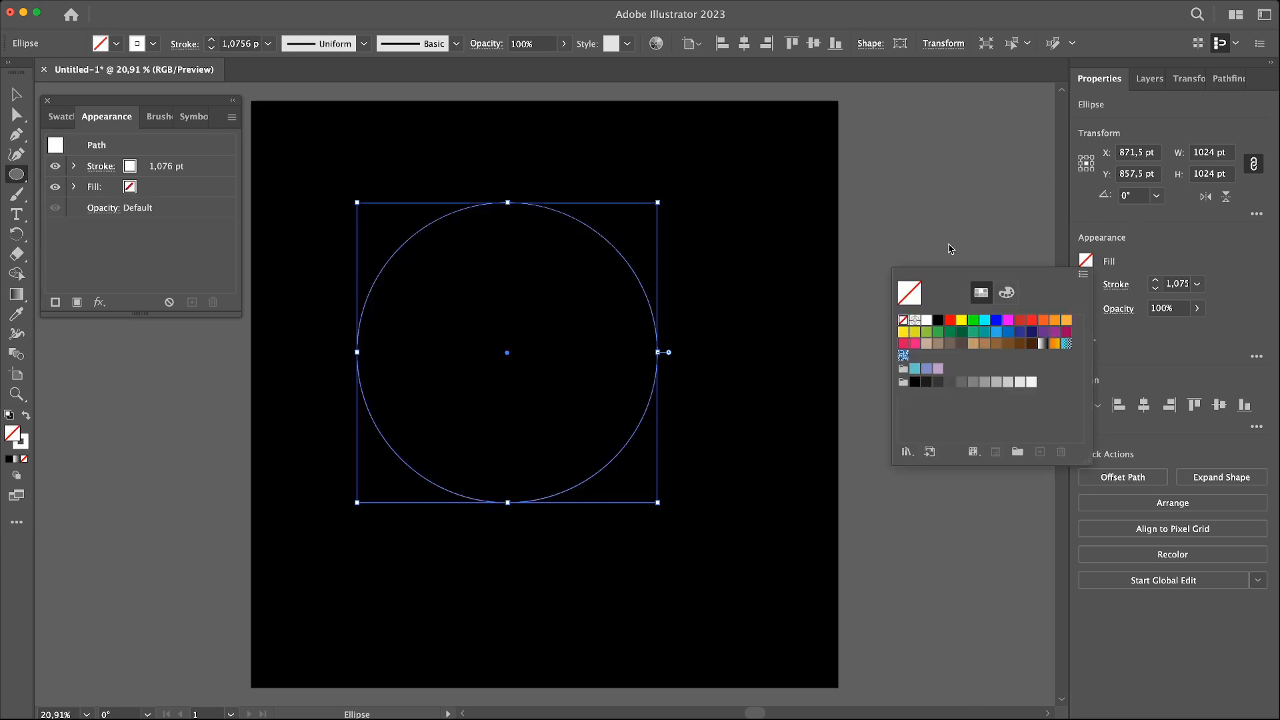
Set the circle's stroke weight to 7 pt.
click(1172, 284)
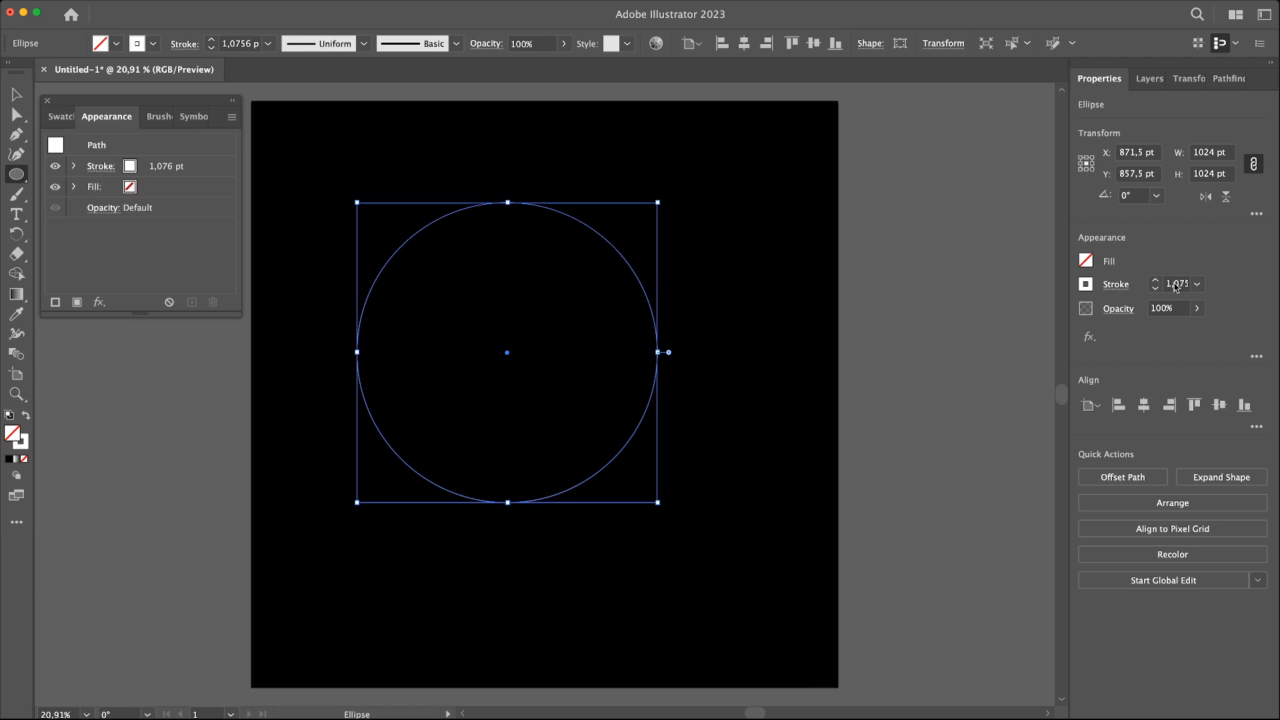
click(1177, 284)
text(7)
key(Return)
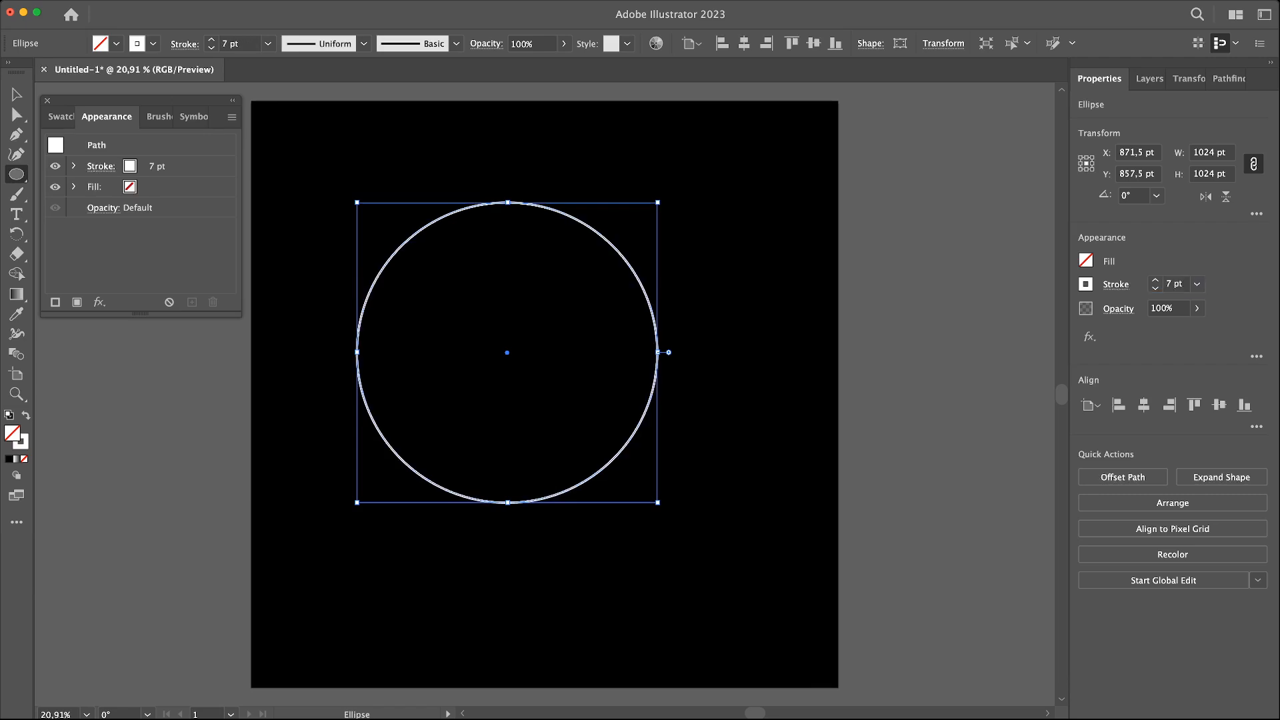
Add a second stroke to the circle and set its weight to 15 pt.
click(230, 117)
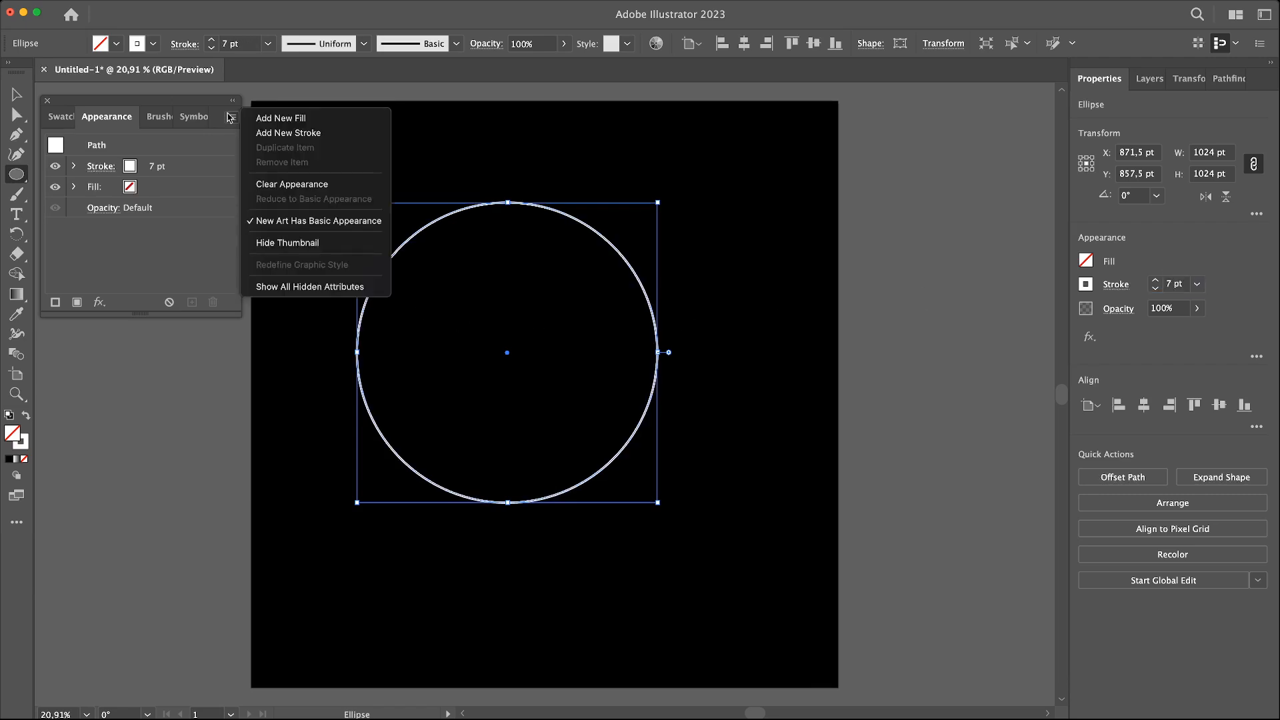
click(259, 129)
click(176, 167)
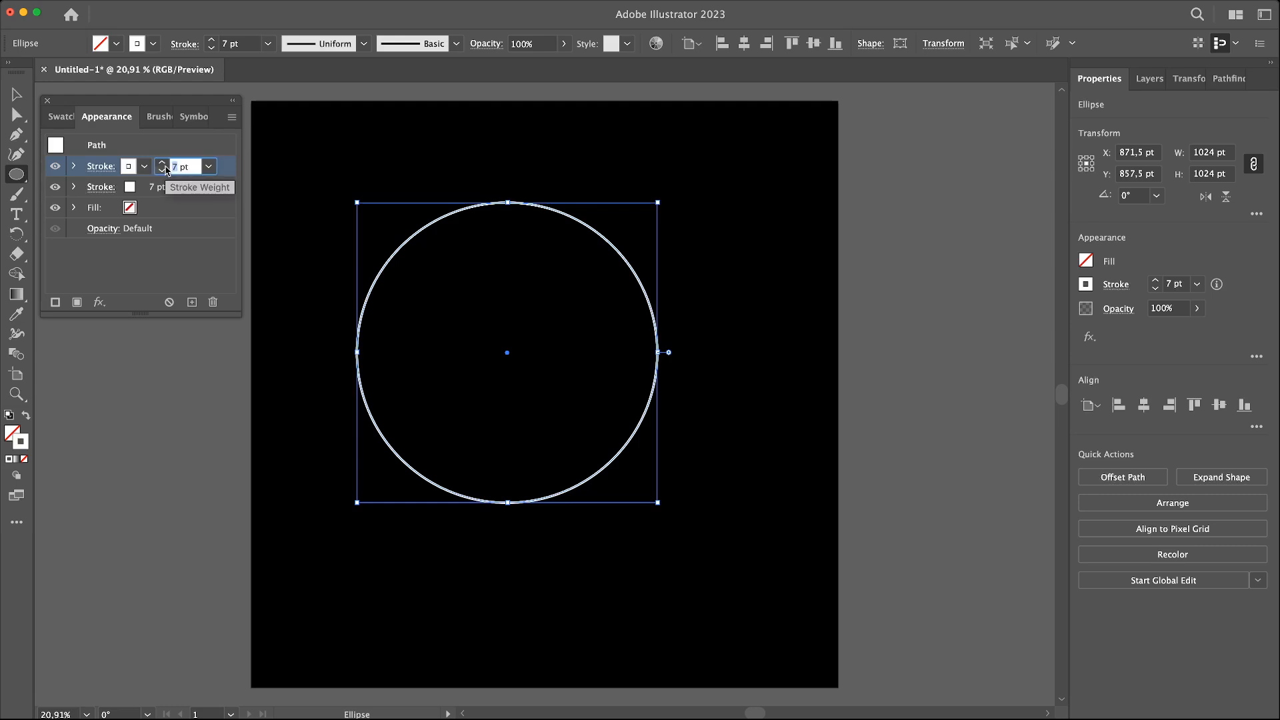
text(15)
key(Return)
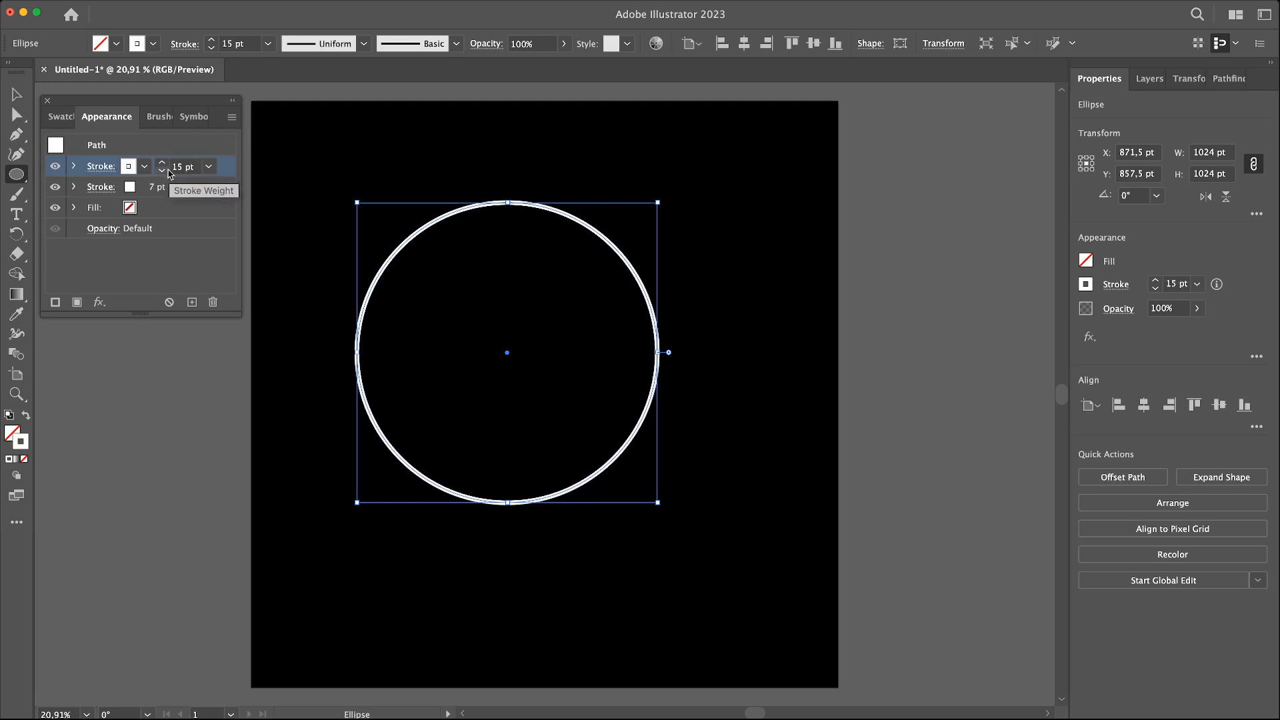
Apply a Gaussian Blur effect with a 15-pixel radius to the circle's 15 pt stroke.
click(100, 304)
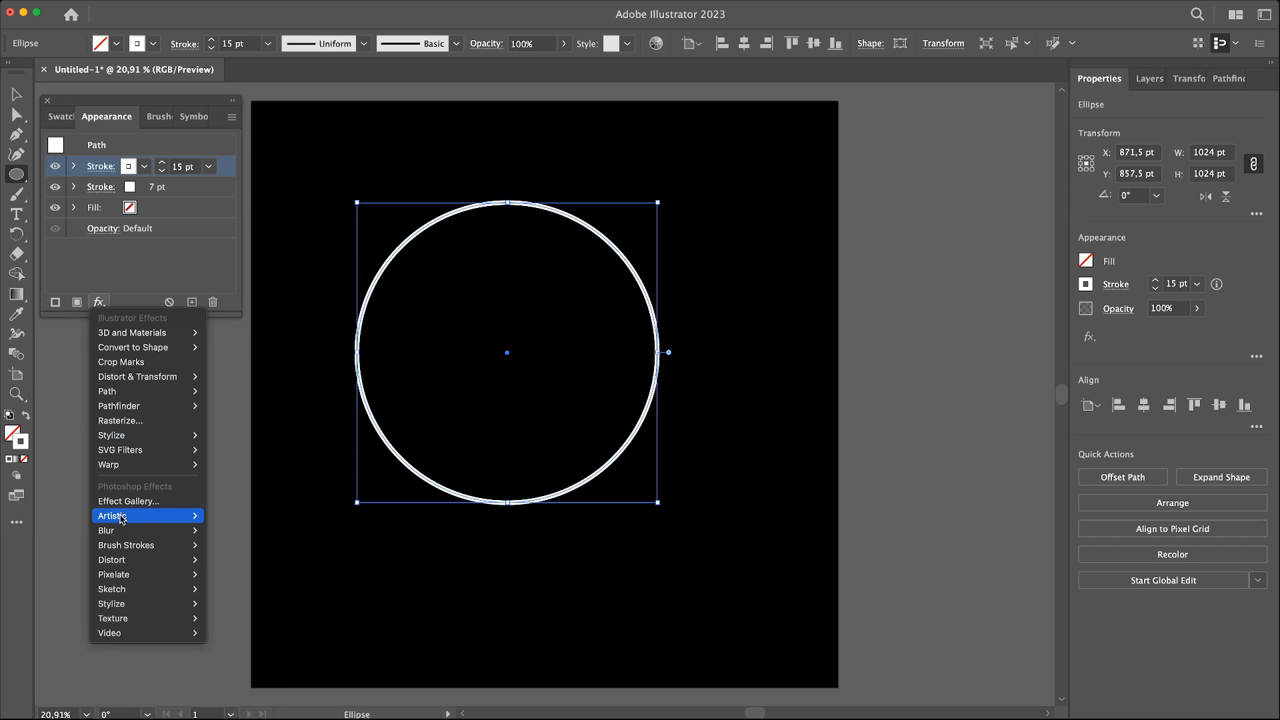
mouse_move(122, 531)
click(229, 530)
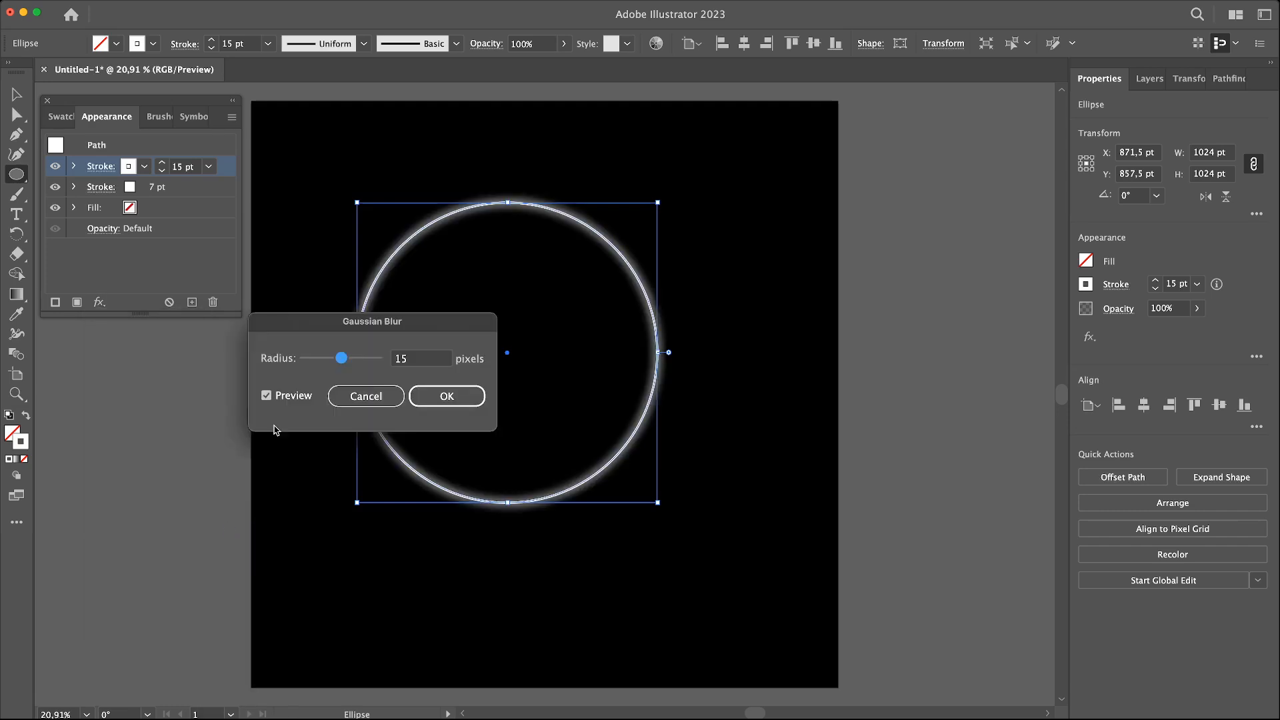
click(448, 398)
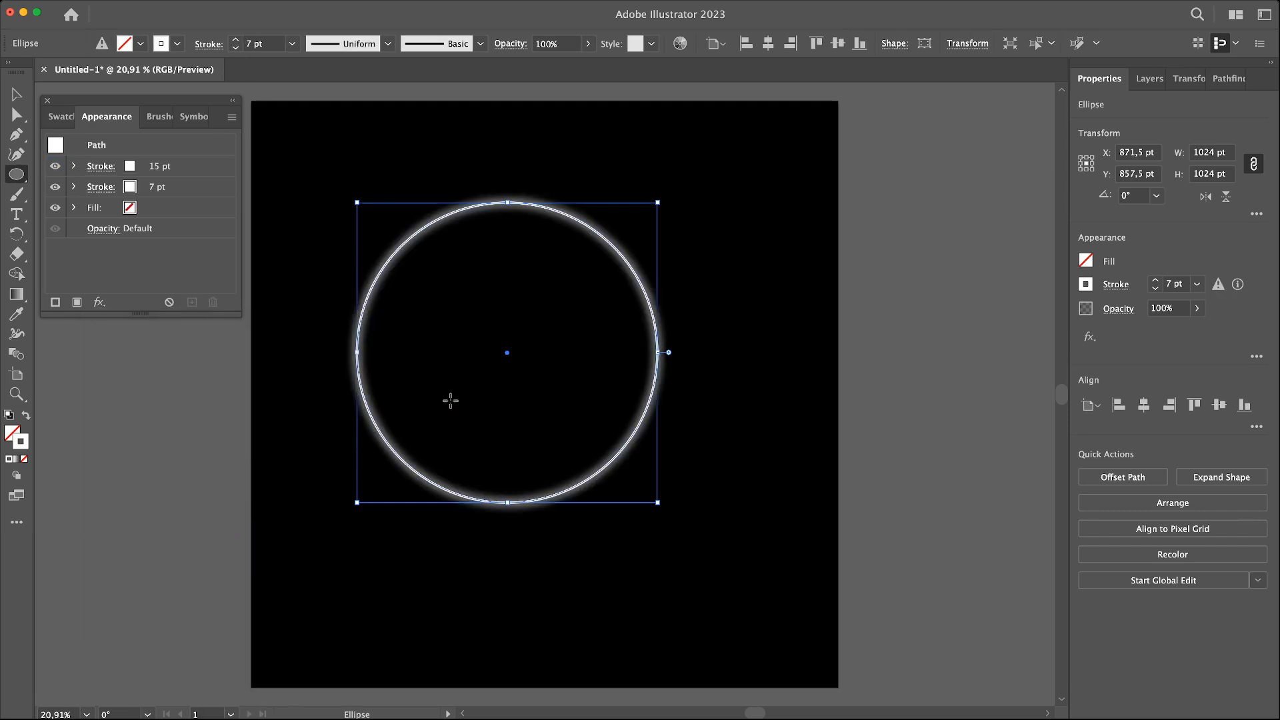
Add a new fill to the circle and select the radial gradient type for it with the Gradient tool.
click(232, 119)
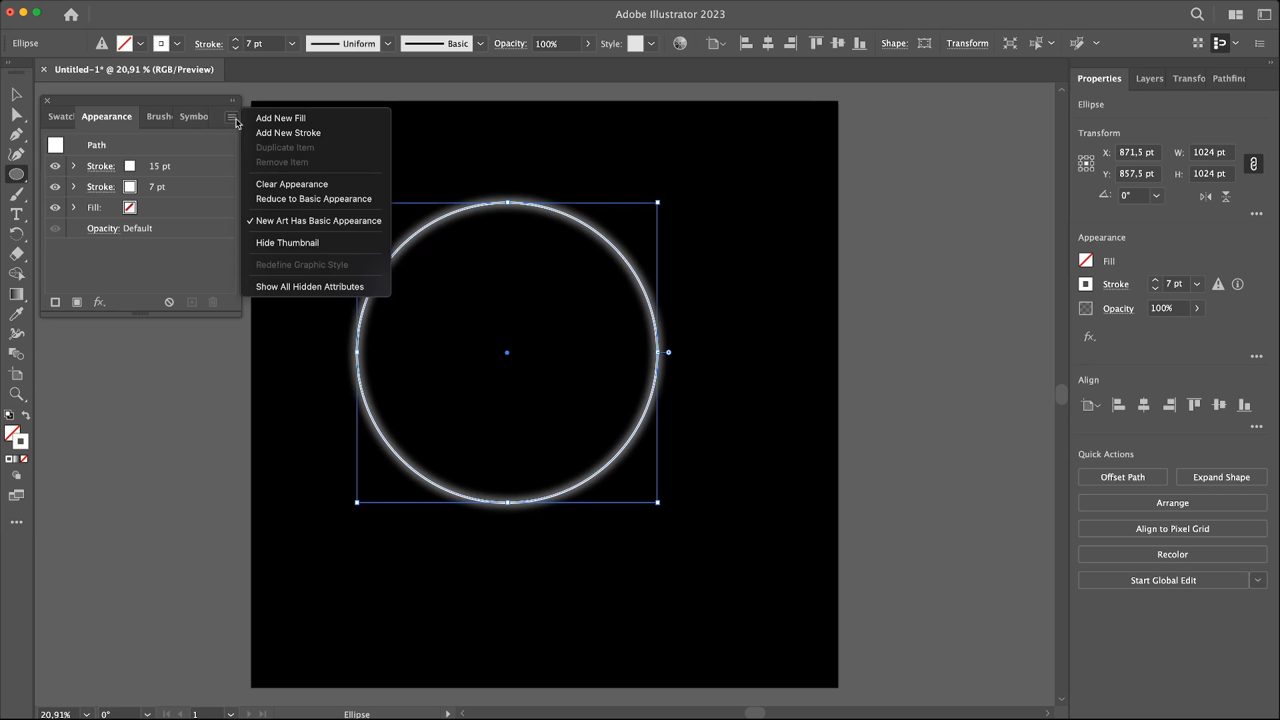
click(275, 119)
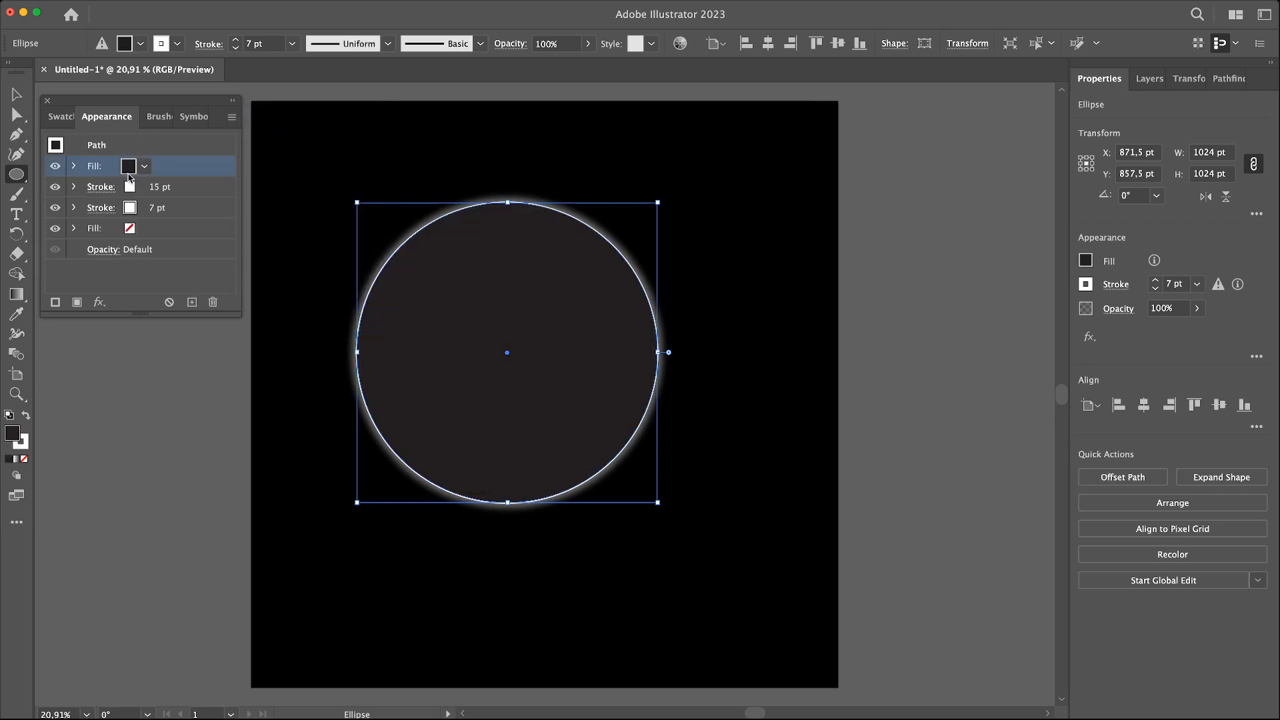
click(17, 295)
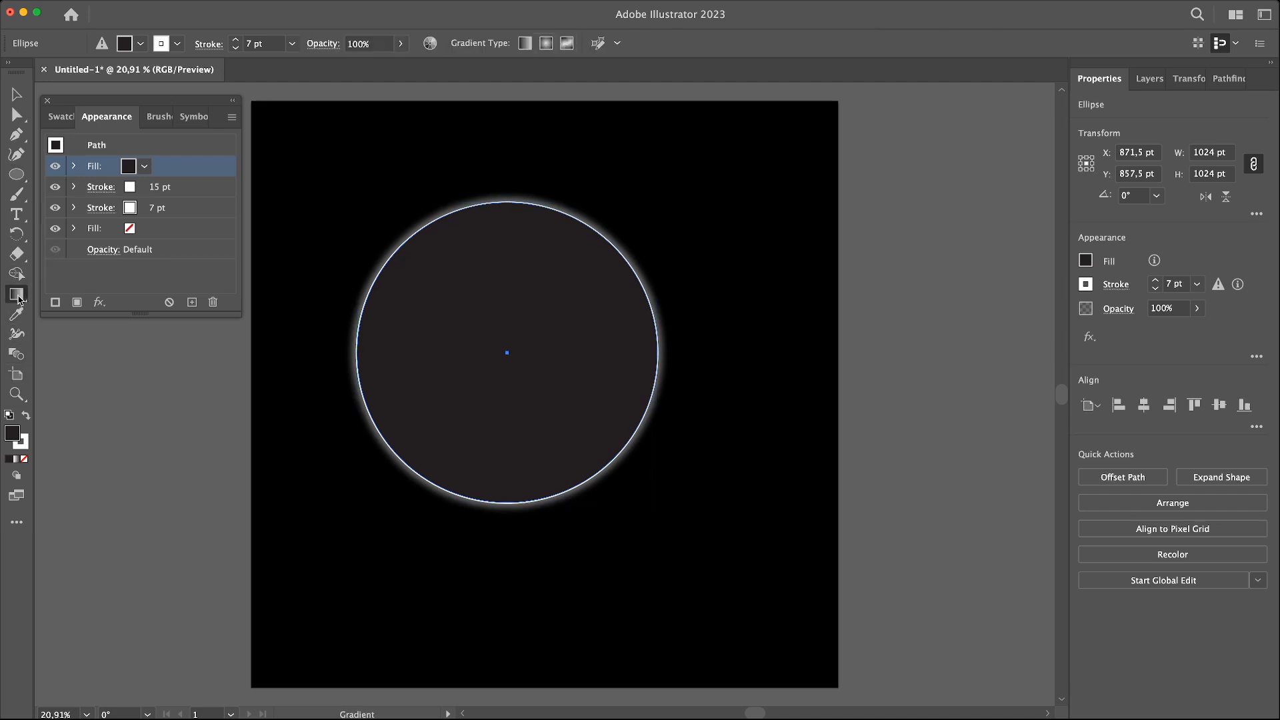
click(1150, 405)
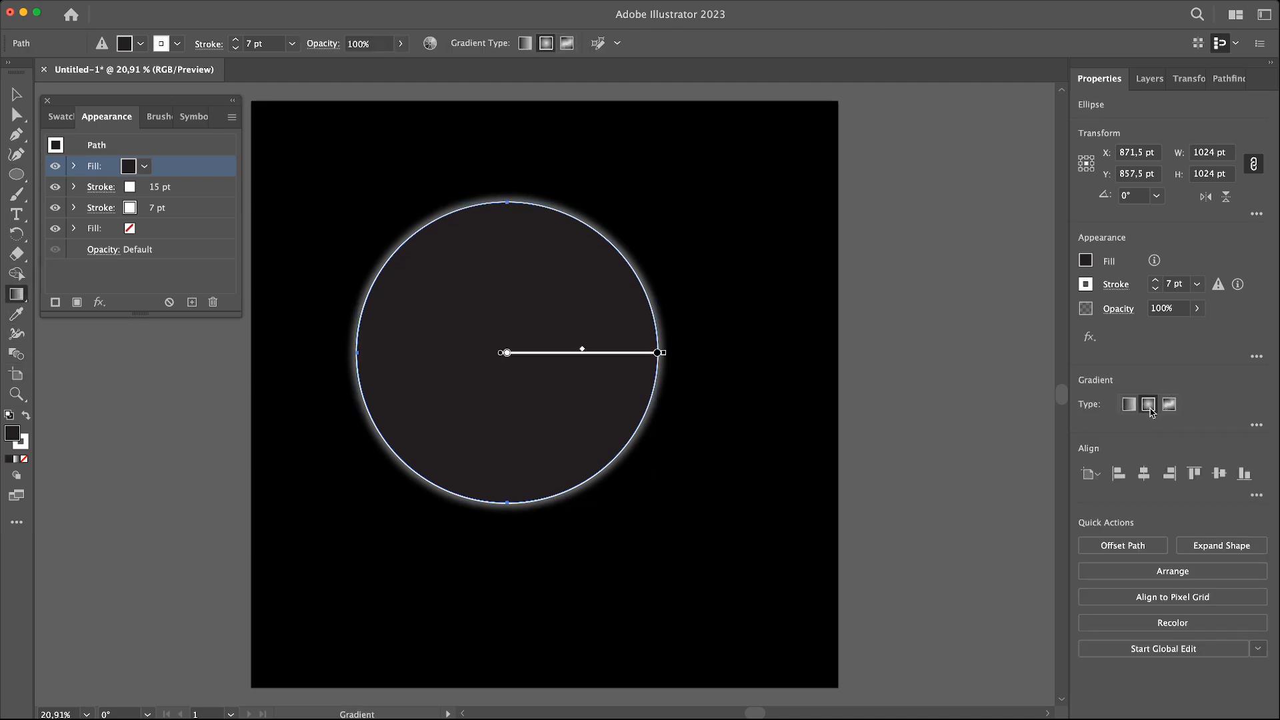
Set the opacity of the radial gradient's centre colour stop to 0%.
double_click(506, 352)
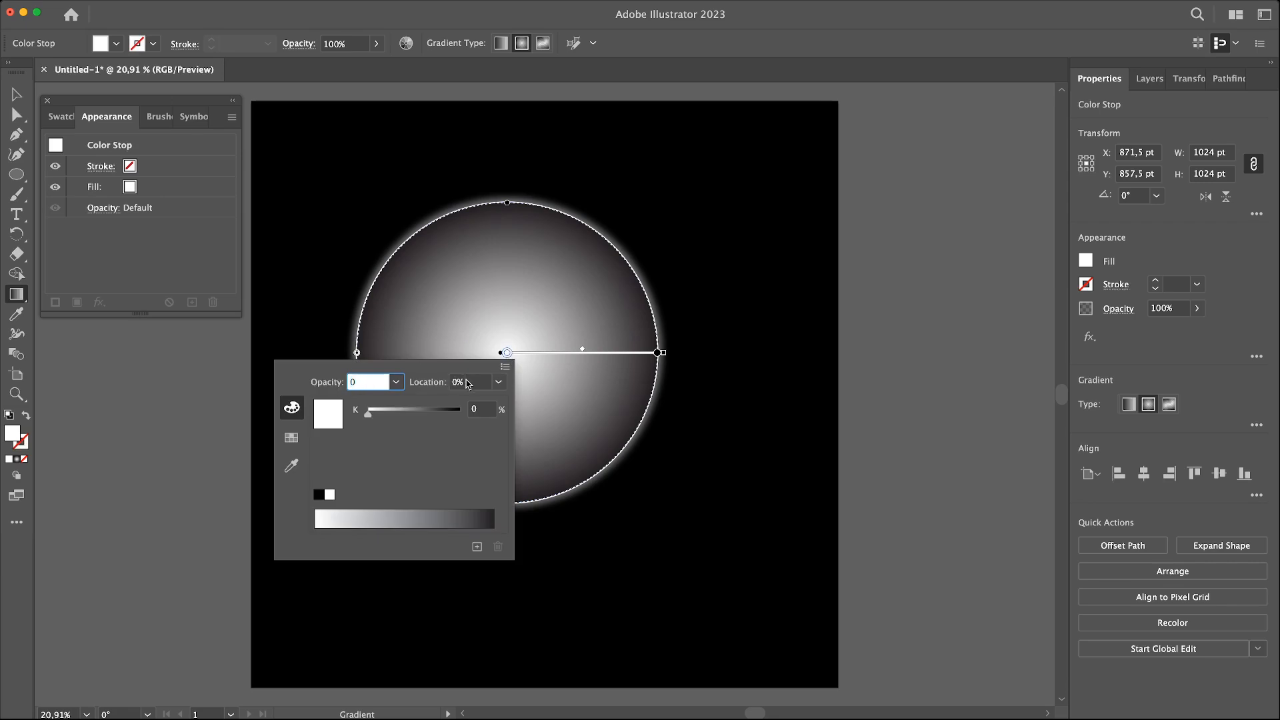
text(0)
click(469, 383)
Make the gradient's outer colour stop white and shift the gradient's midpoint outward toward the circle's rim.
double_click(658, 352)
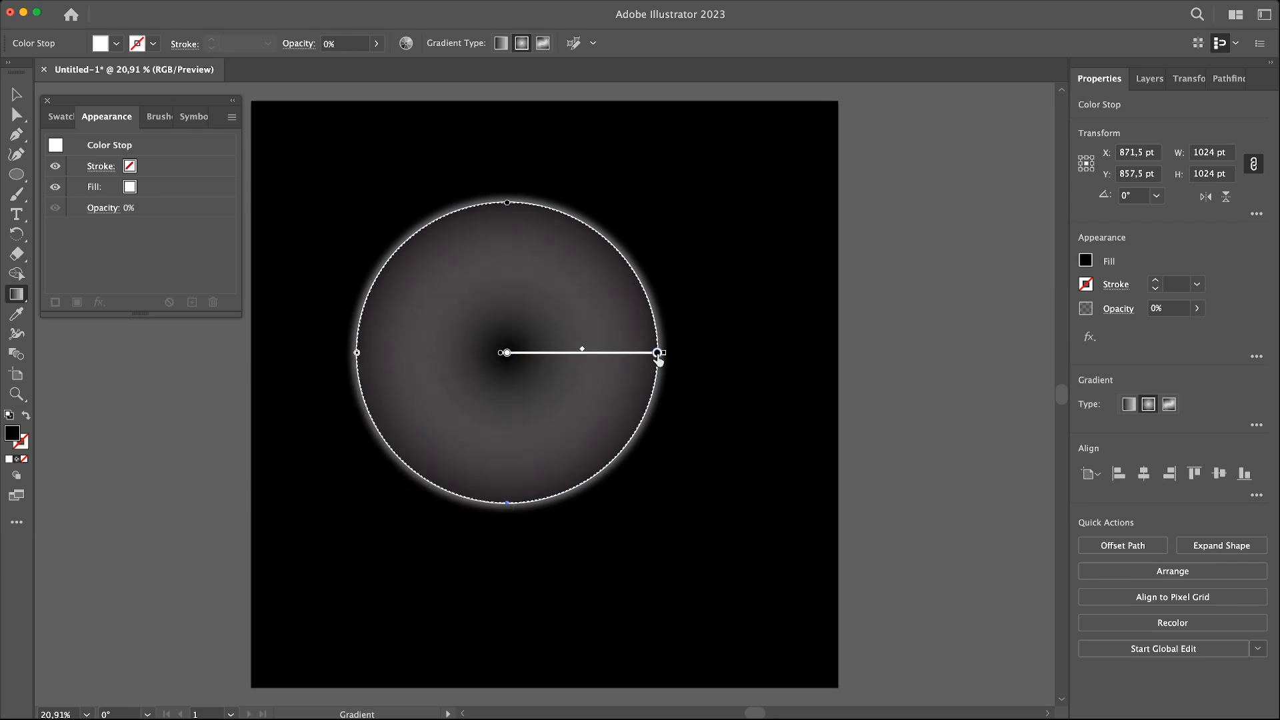
click(480, 495)
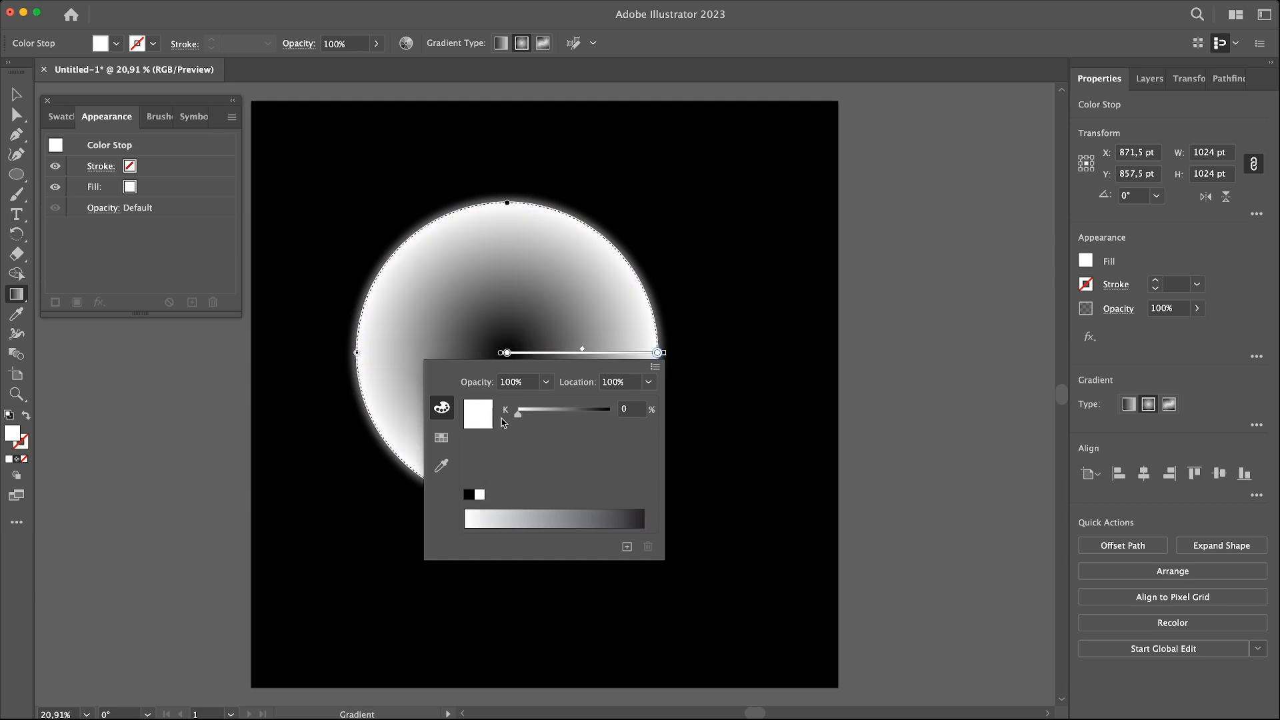
drag(584, 357, 678, 360)
key(v)
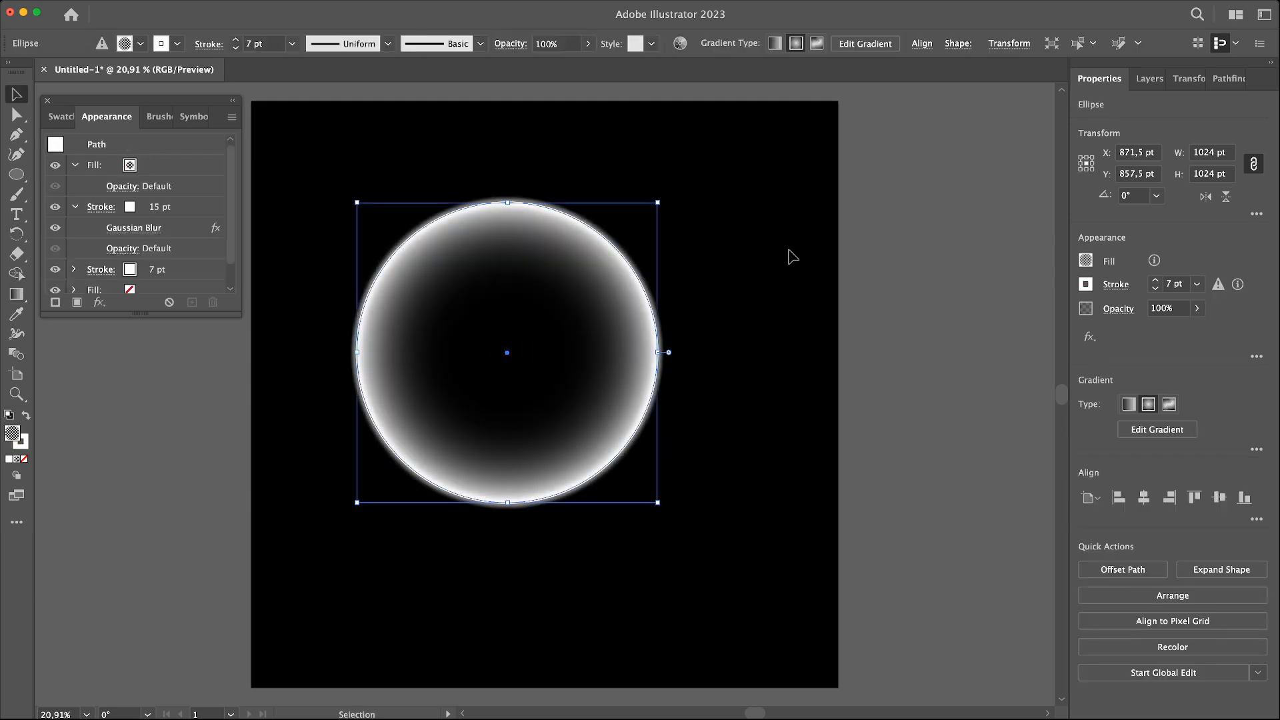
Move the glowing circle about 45 pt to the right on the artboard.
click(675, 278)
click(595, 274)
mouse_move(595, 275)
mouse_down()
mouse_move(658, 314)
mouse_move(607, 274)
mouse_up()
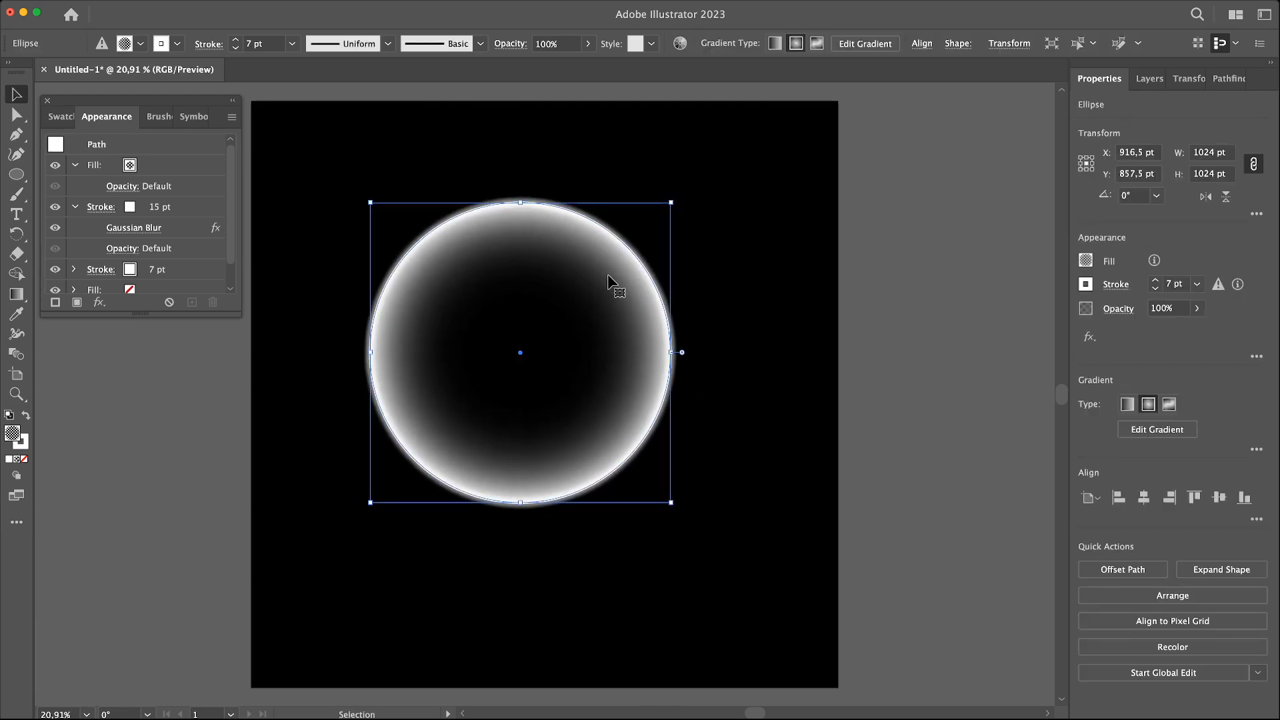
Set the Gaussian Blur radius on the 15 pt stroke to about 18 pixels, and deselect the circle.
click(130, 228)
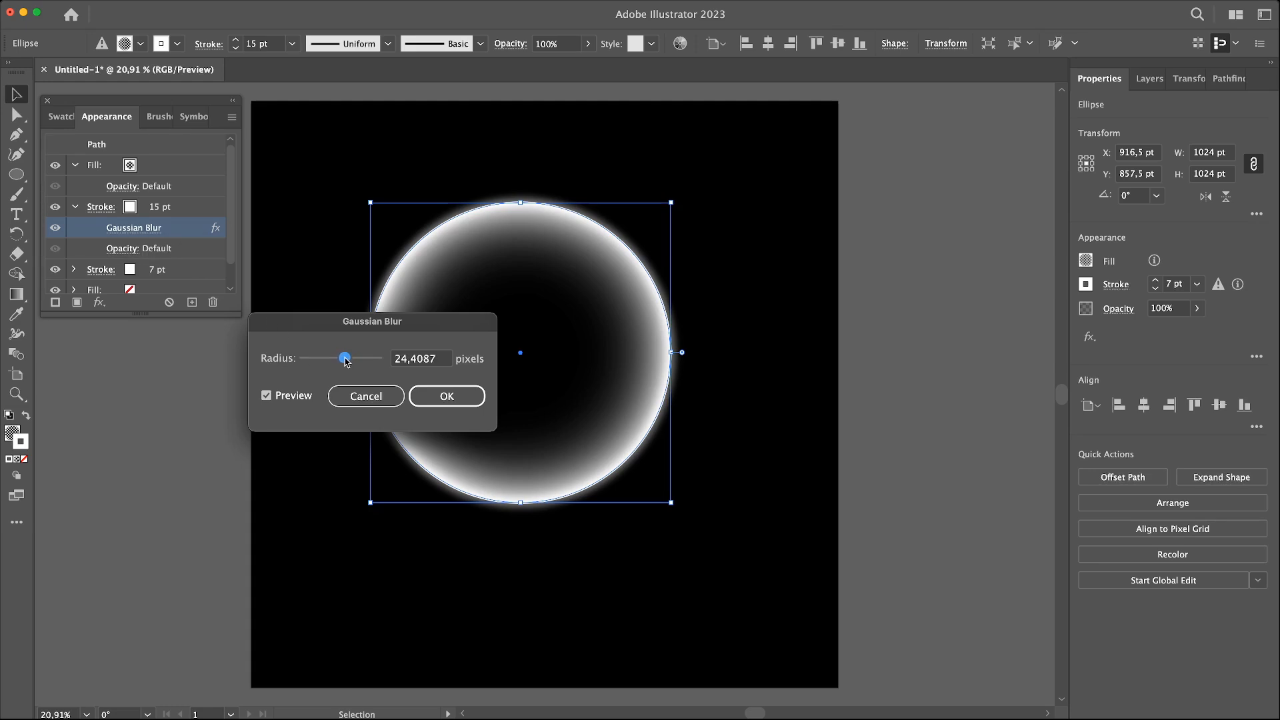
drag(346, 361, 343, 360)
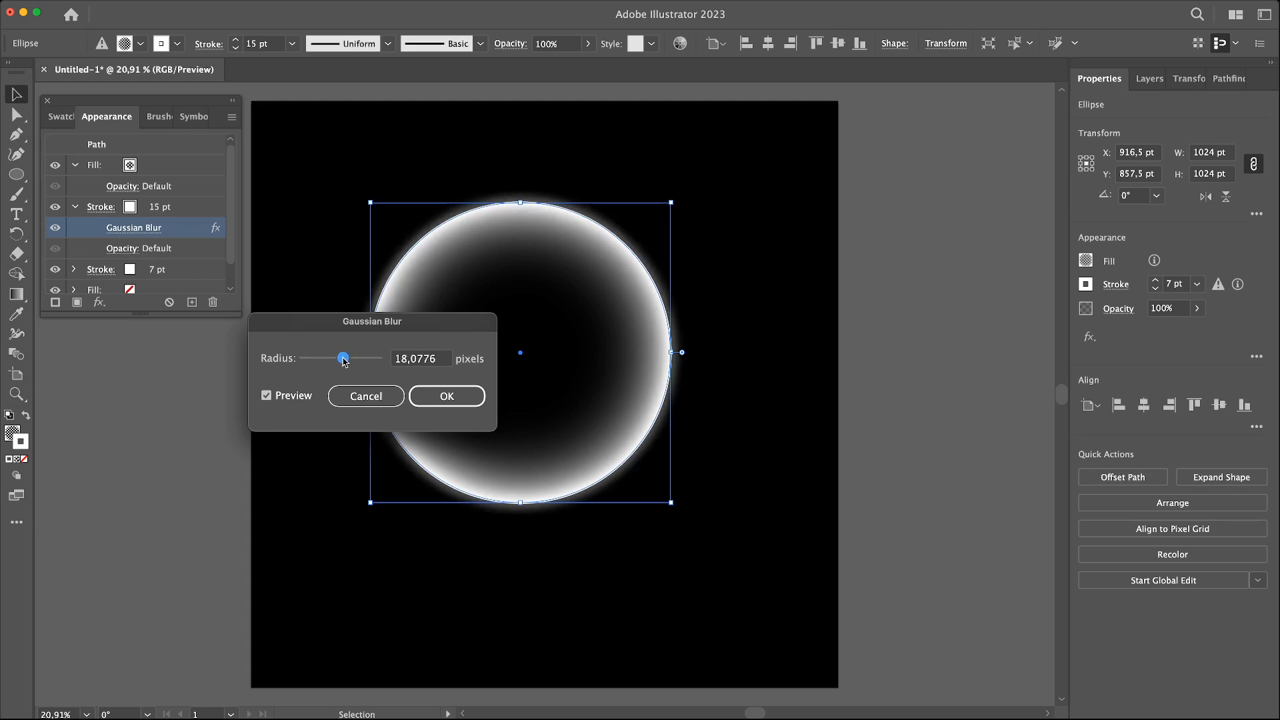
click(442, 395)
click(764, 285)
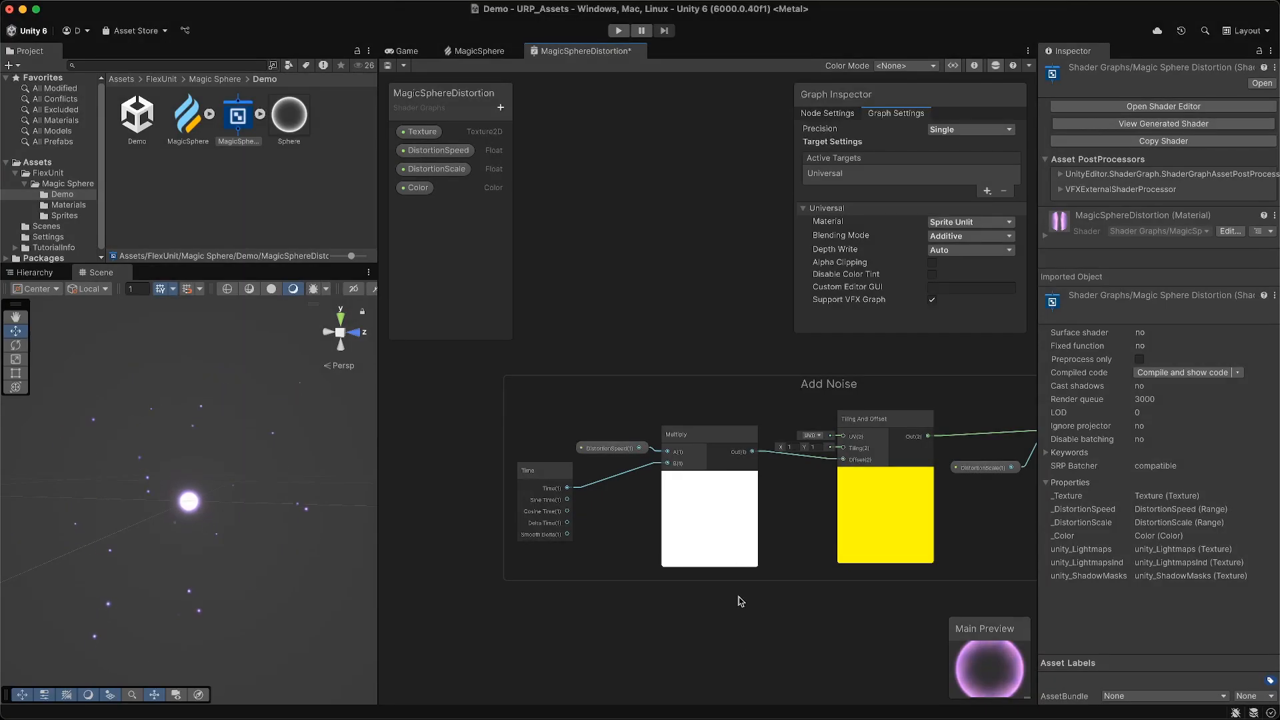
In Unity's MagicSphereDistortion shader graph, examine the Material and Blending Mode options in the graph settings.
click(958, 221)
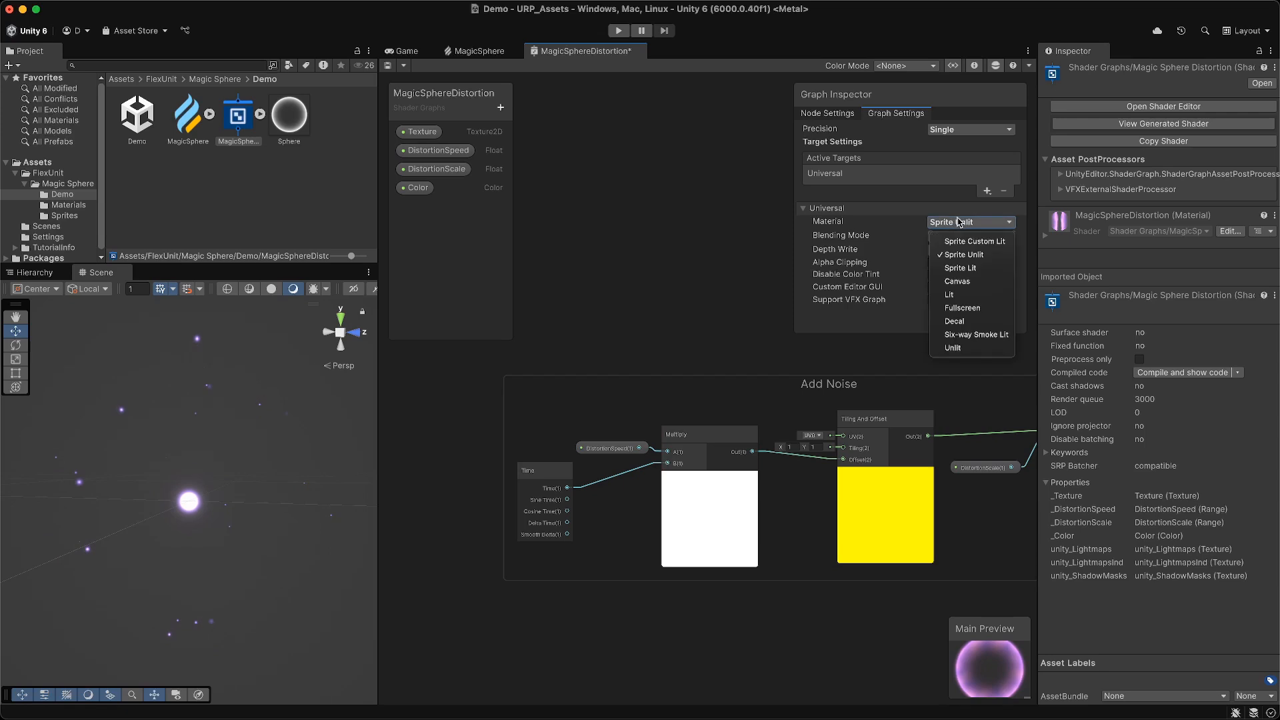
click(918, 230)
click(951, 236)
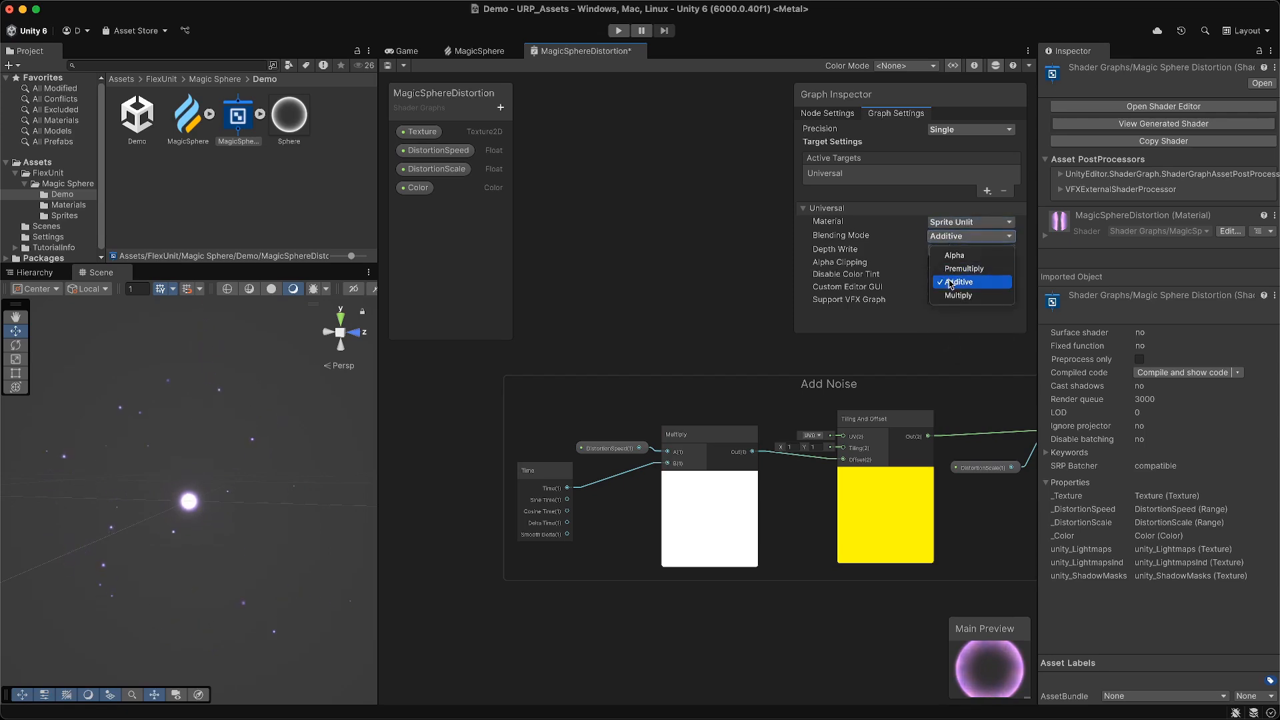
click(904, 257)
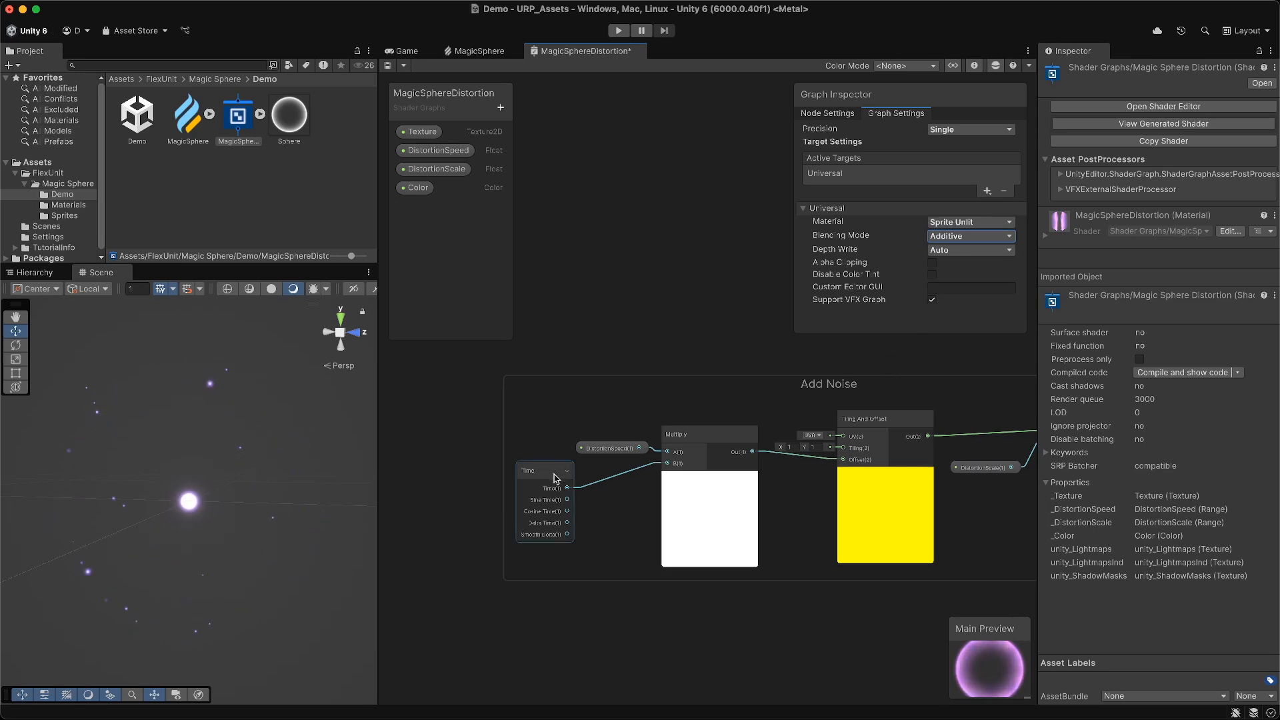
Examine the Add Noise group's Time, DistortionSpeed, Tiling And Offset, Gradient Noise and DistortionScale nodes and their settings.
click(530, 470)
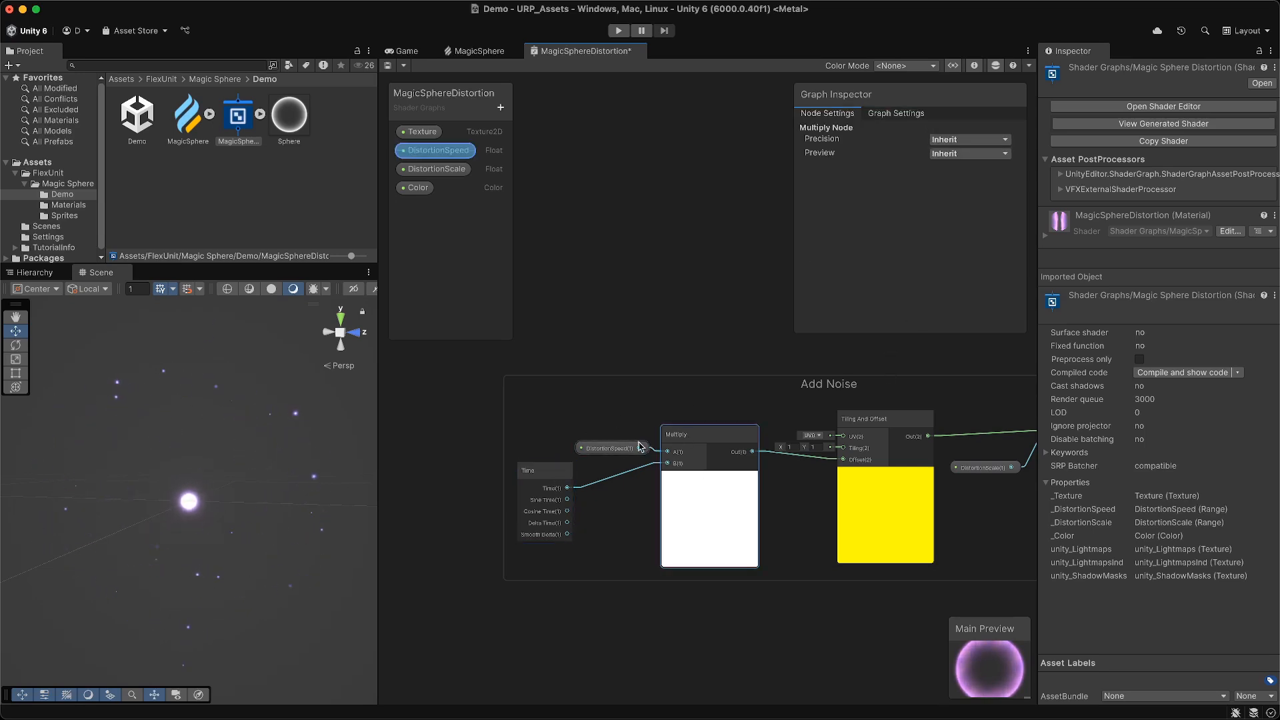
click(618, 449)
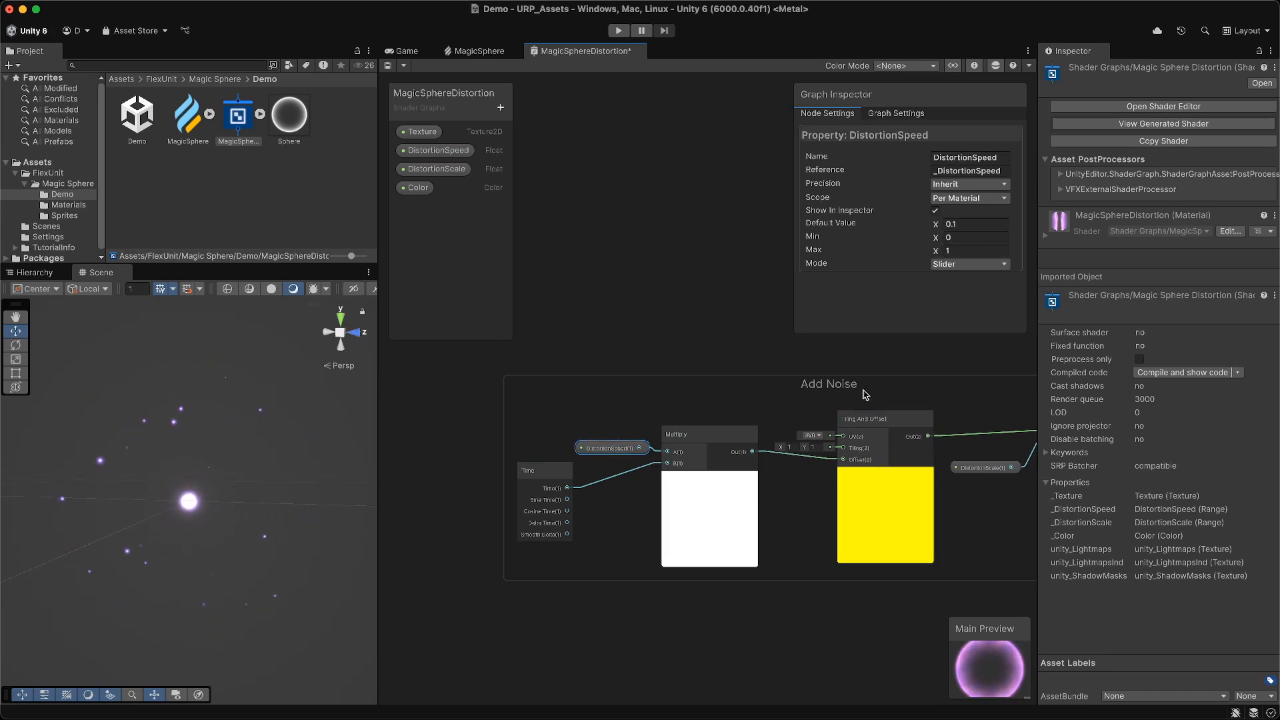
click(874, 418)
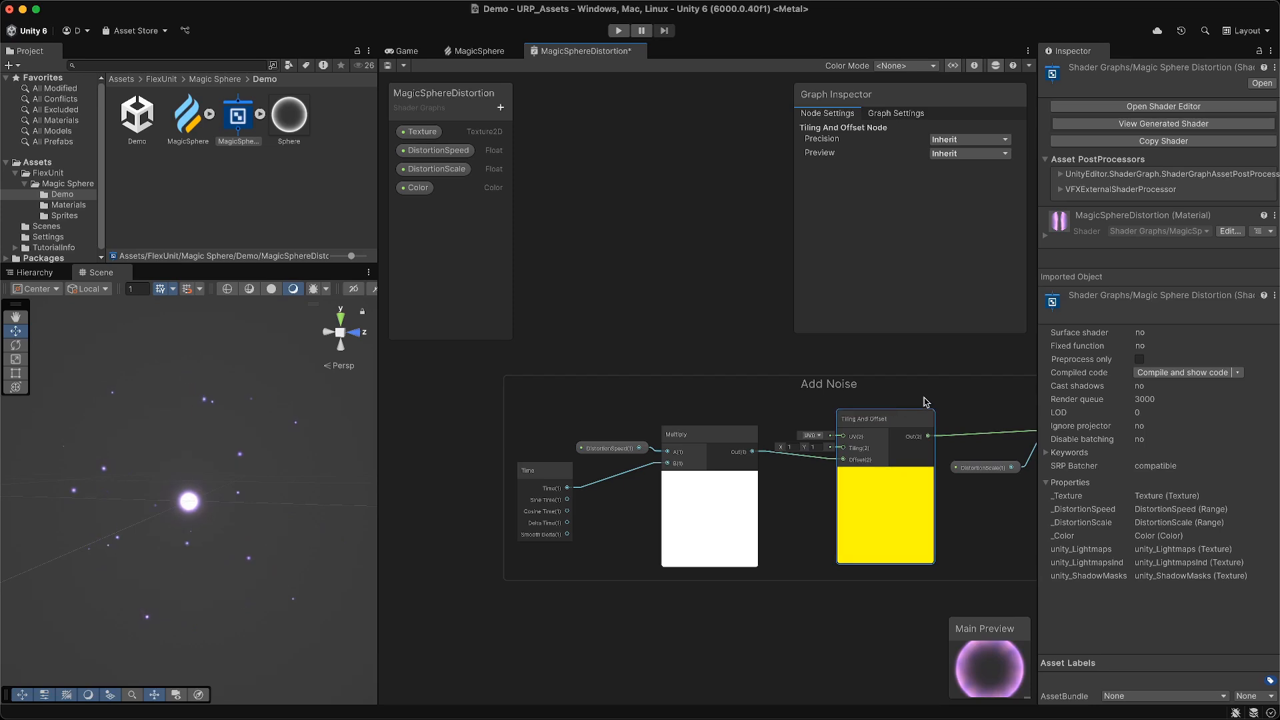
middle_drag(974, 366, 651, 372)
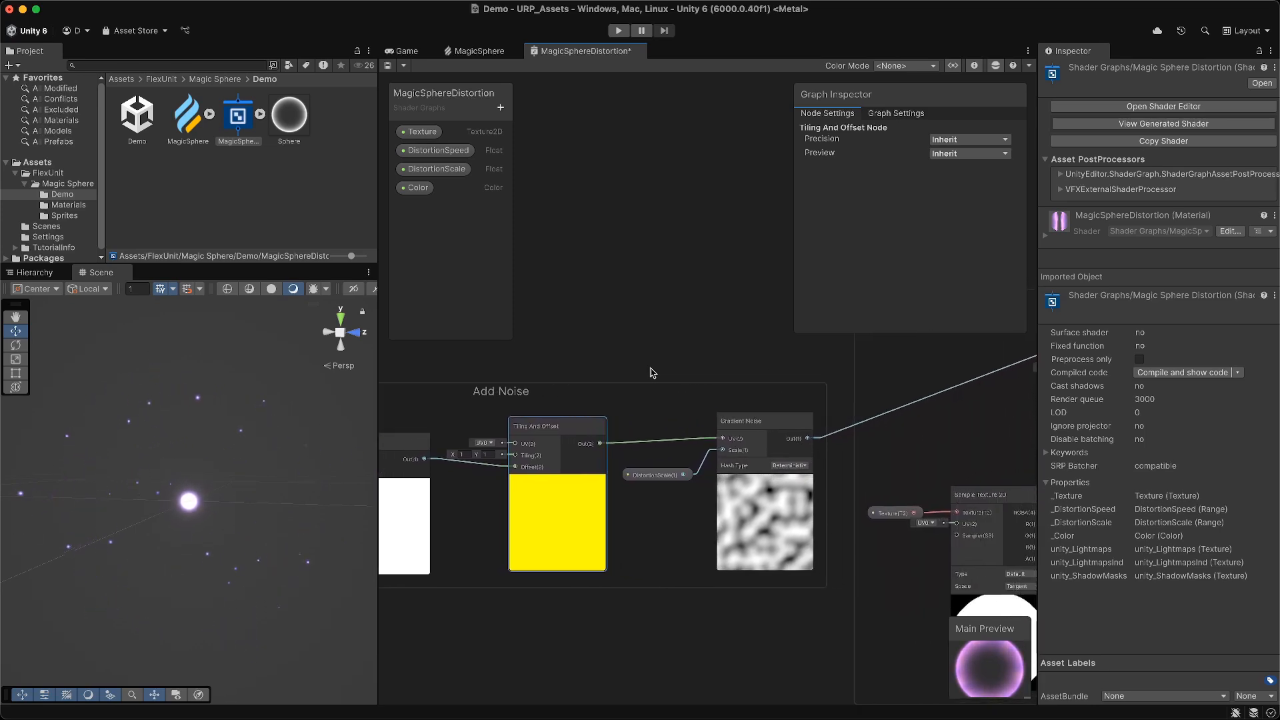
click(738, 430)
click(662, 476)
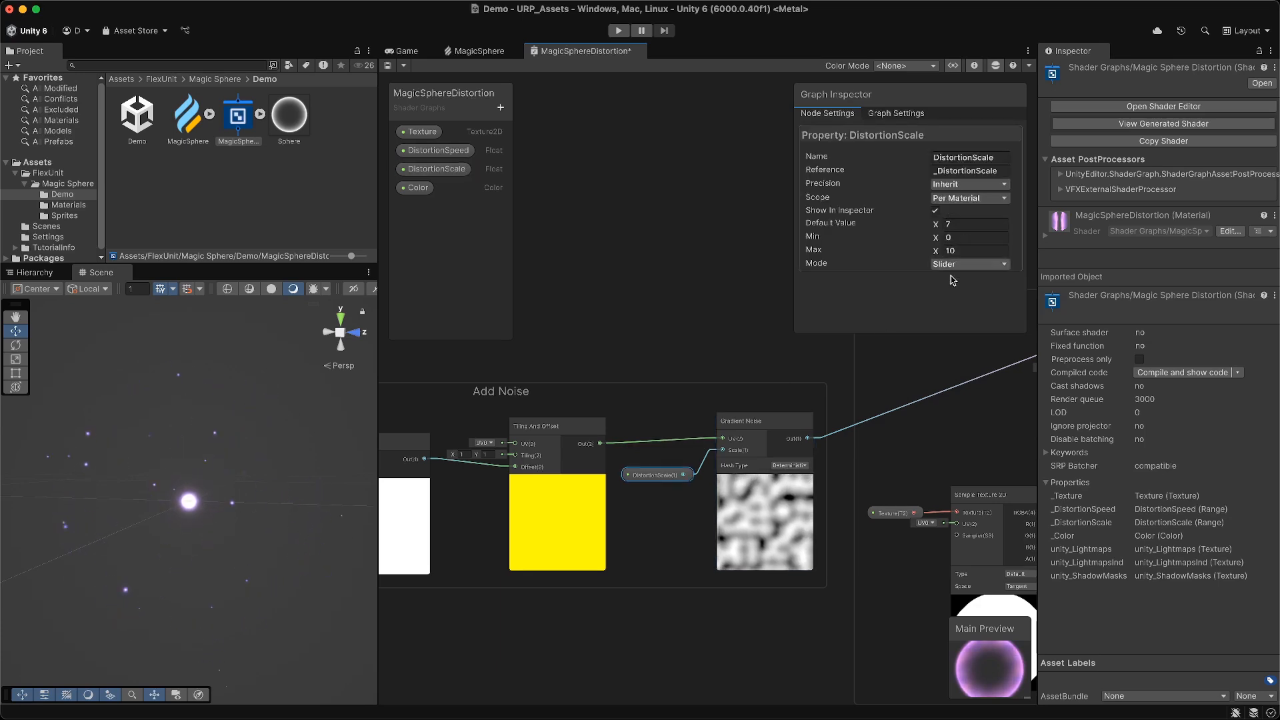
Examine the Blend node in the Set Color group and its available blend modes.
middle_drag(820, 368, 398, 360)
scroll(445, 364, down, 1)
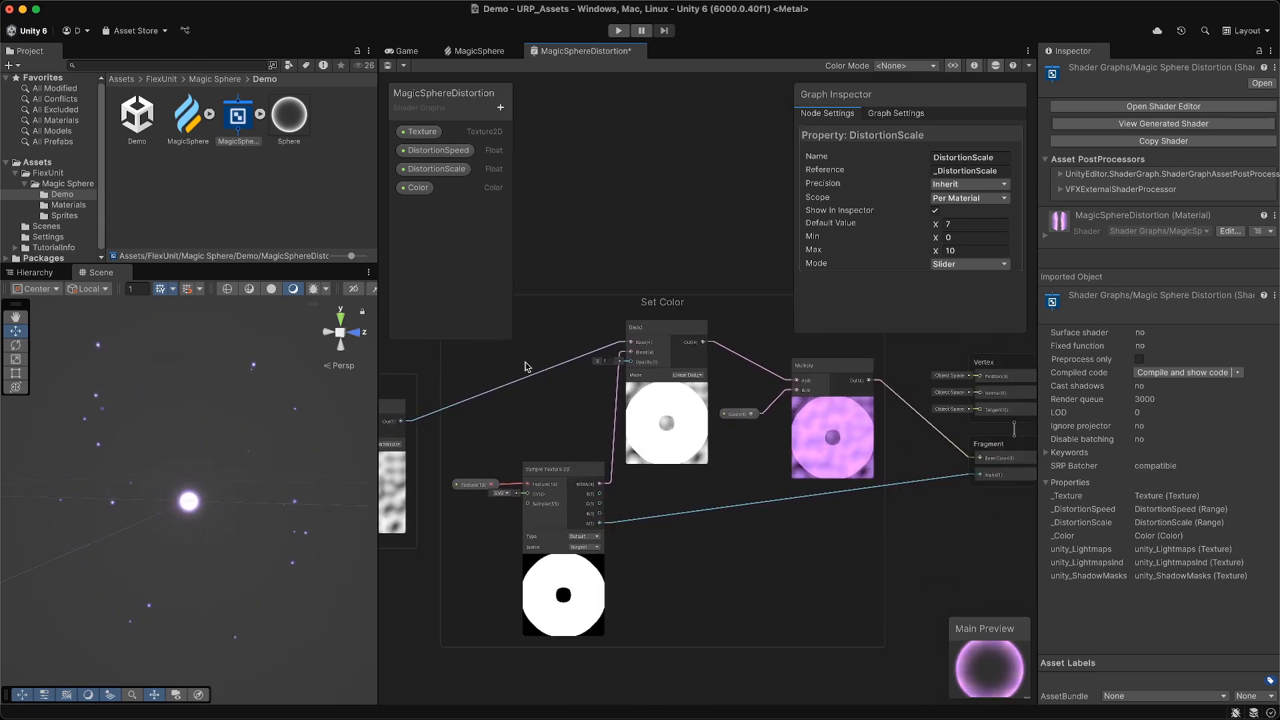
scroll(545, 373, up, 1)
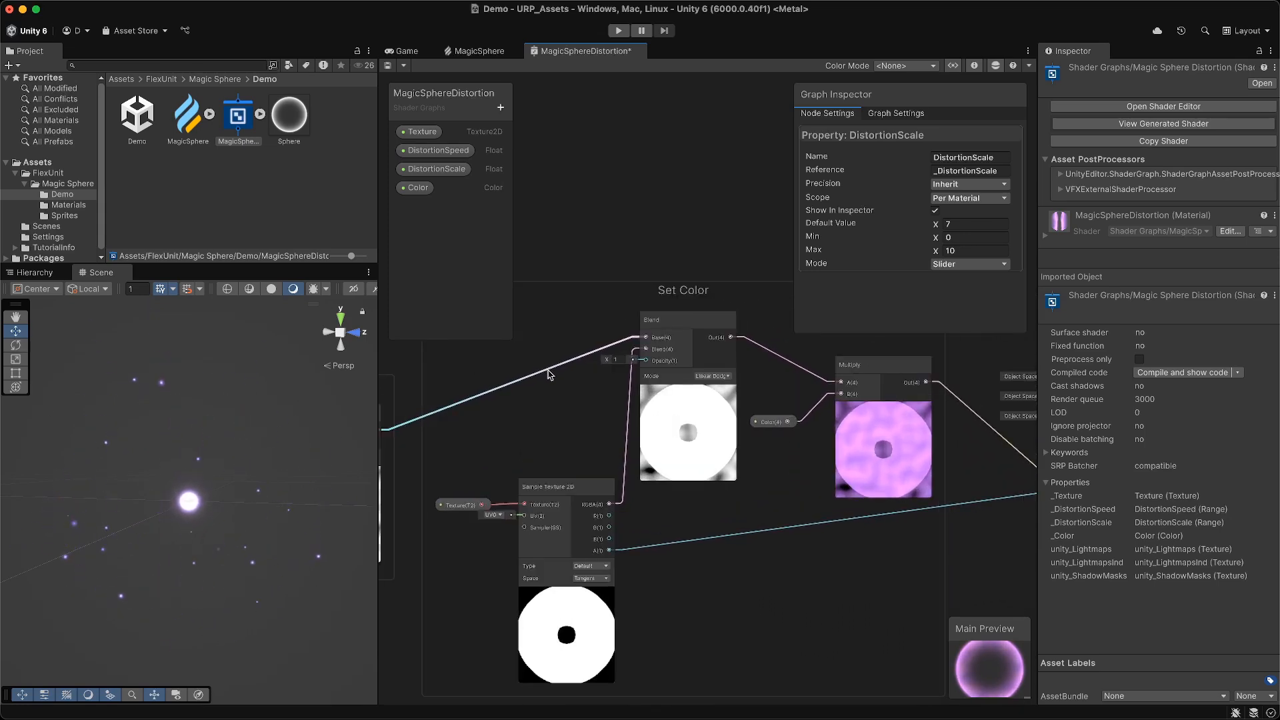
click(730, 377)
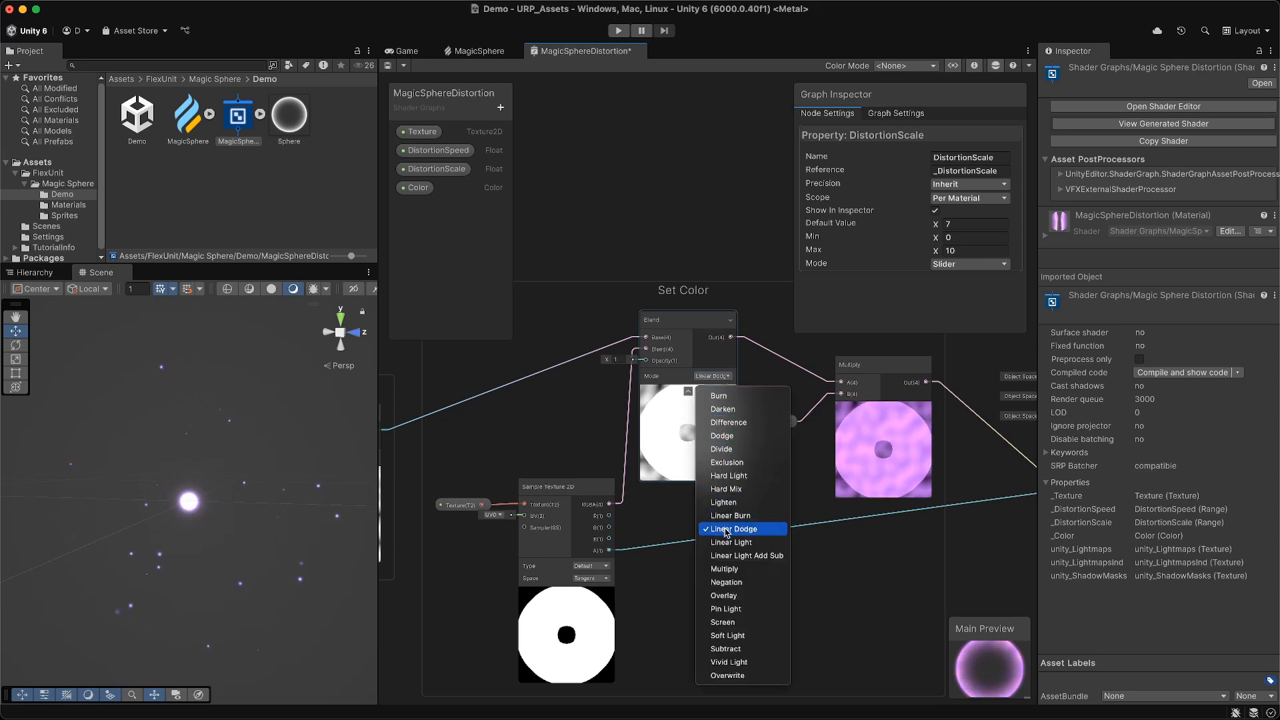
click(681, 268)
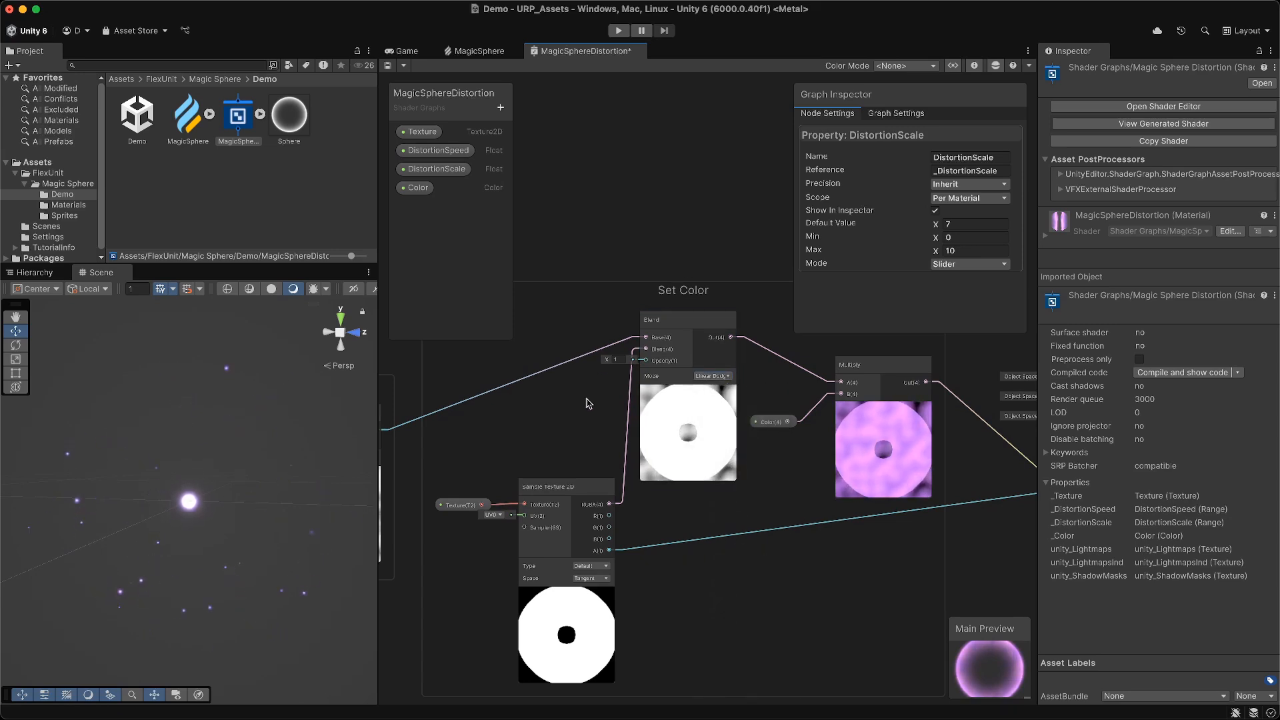
Inspect the Set Color group's Sample Texture 2D, Texture, Multiply and Color nodes, including the Color property's mode options.
click(545, 494)
click(462, 505)
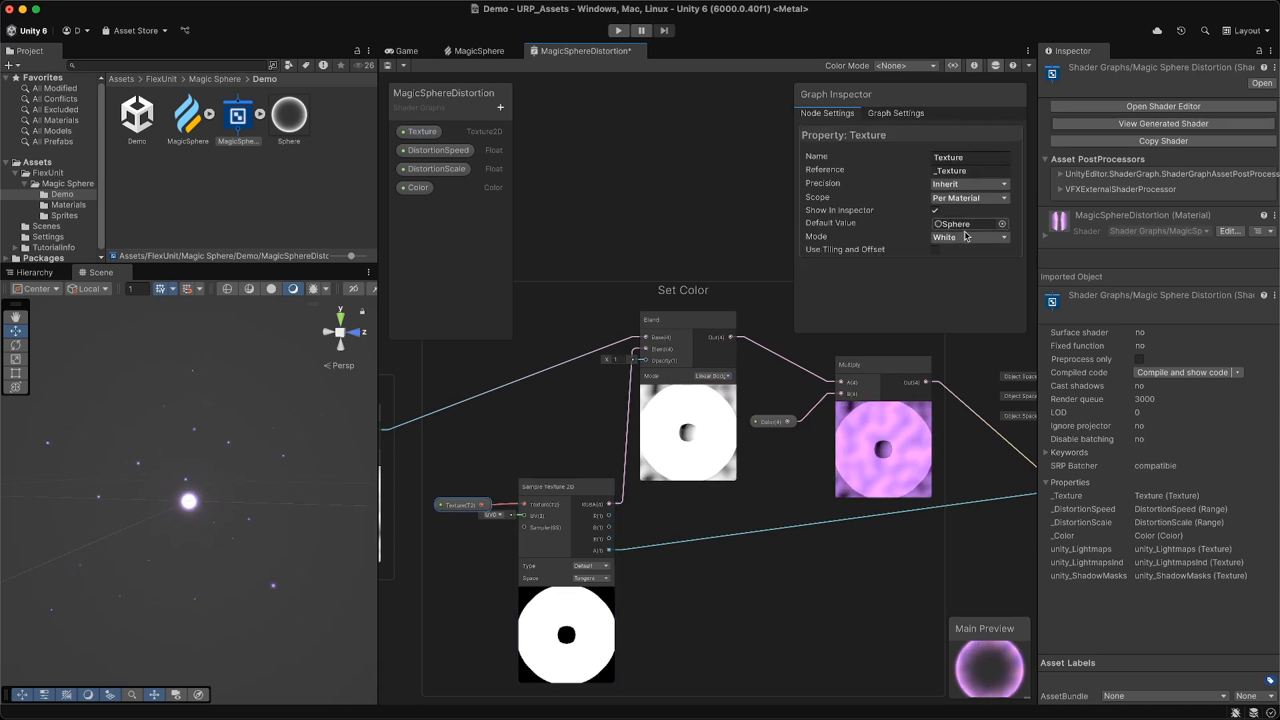
click(854, 366)
click(771, 422)
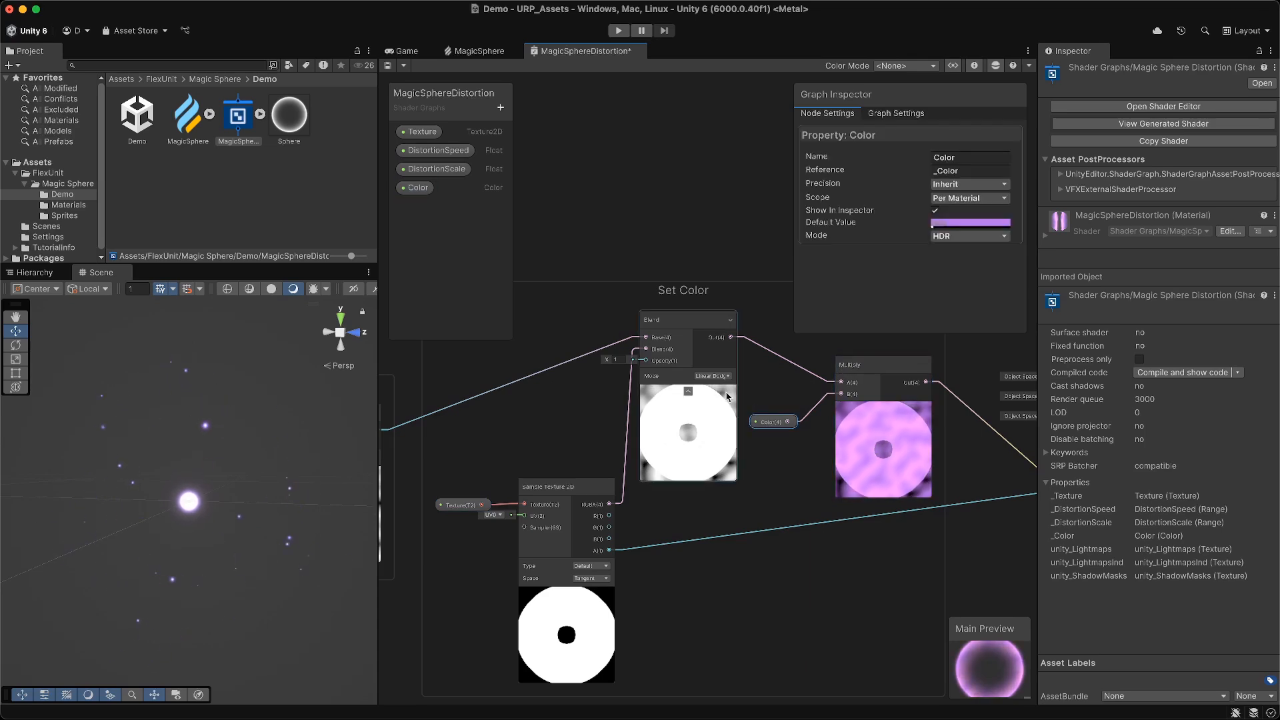
click(960, 236)
click(952, 265)
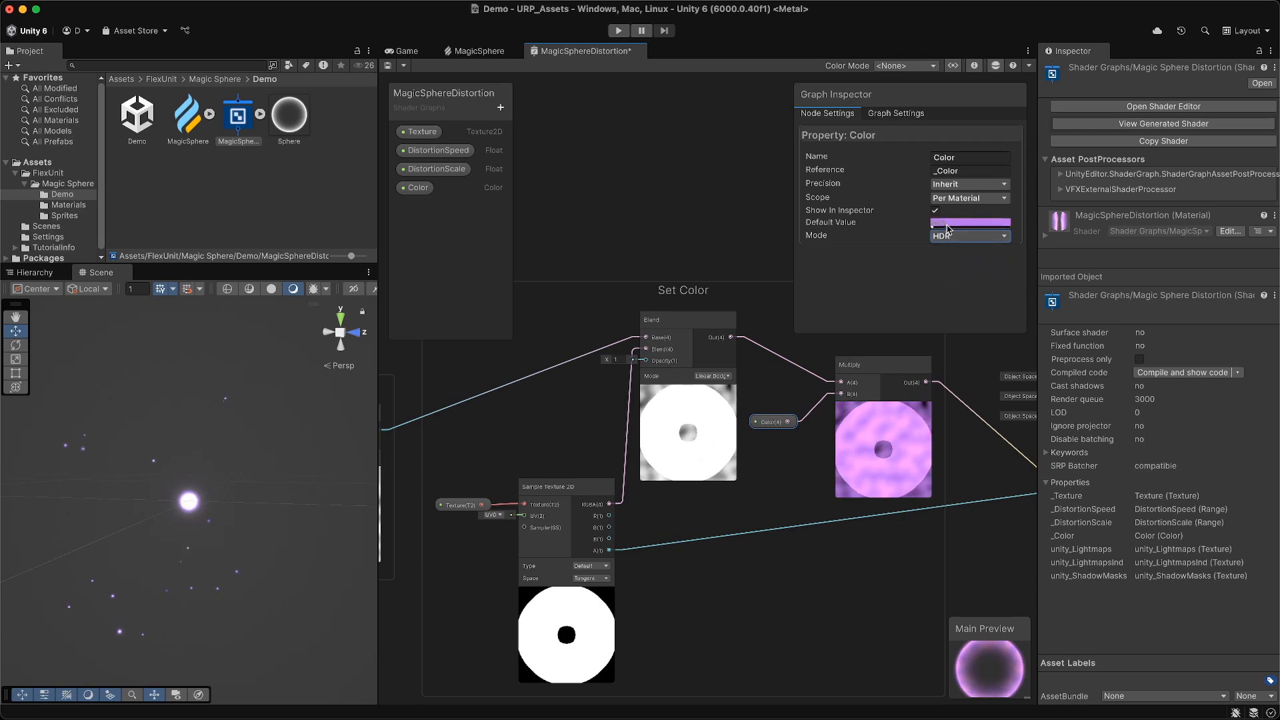
Check the Color property's default HDR color and the connections into the Fragment block, and save the shader graph.
click(948, 224)
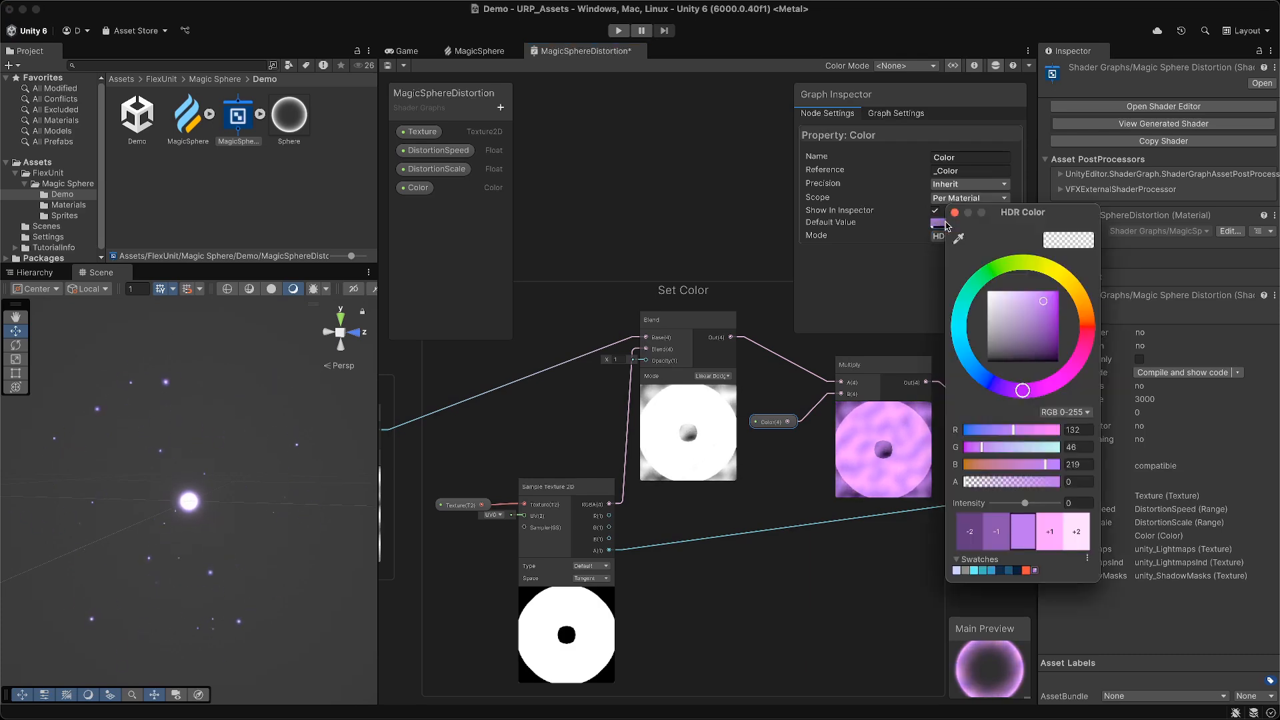
click(955, 213)
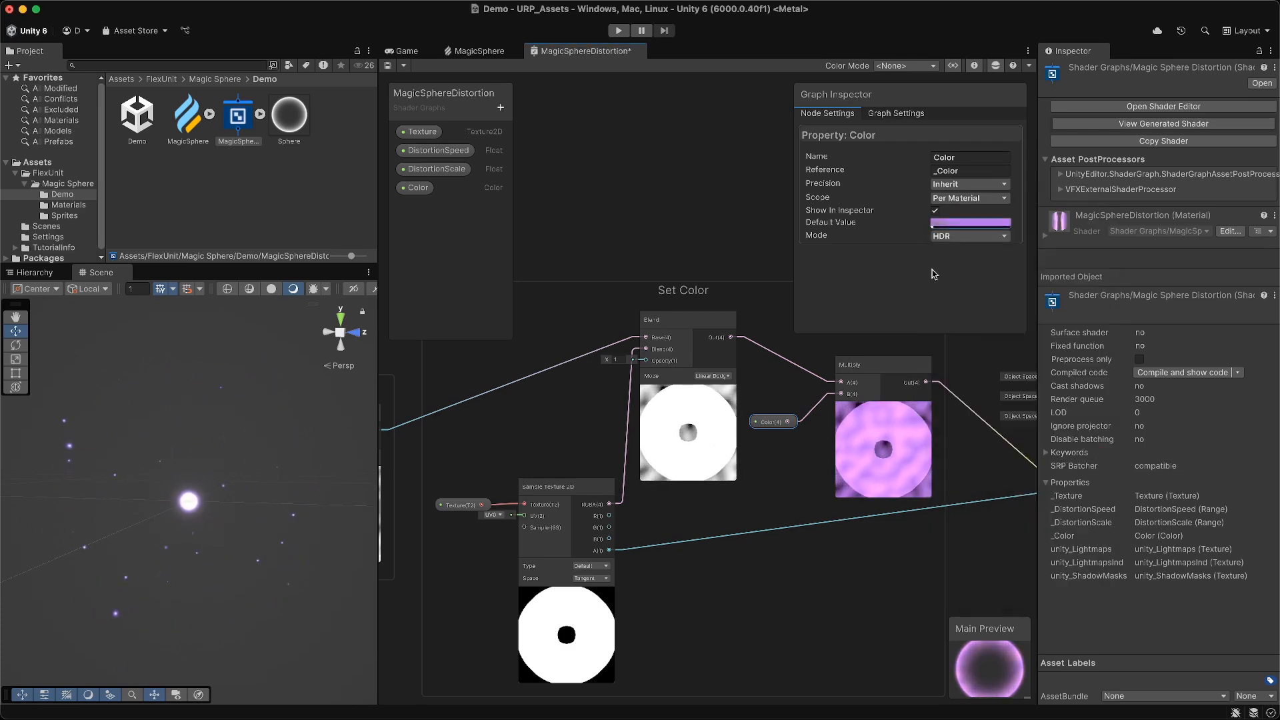
middle_drag(974, 360, 810, 367)
scroll(839, 362, down, 1)
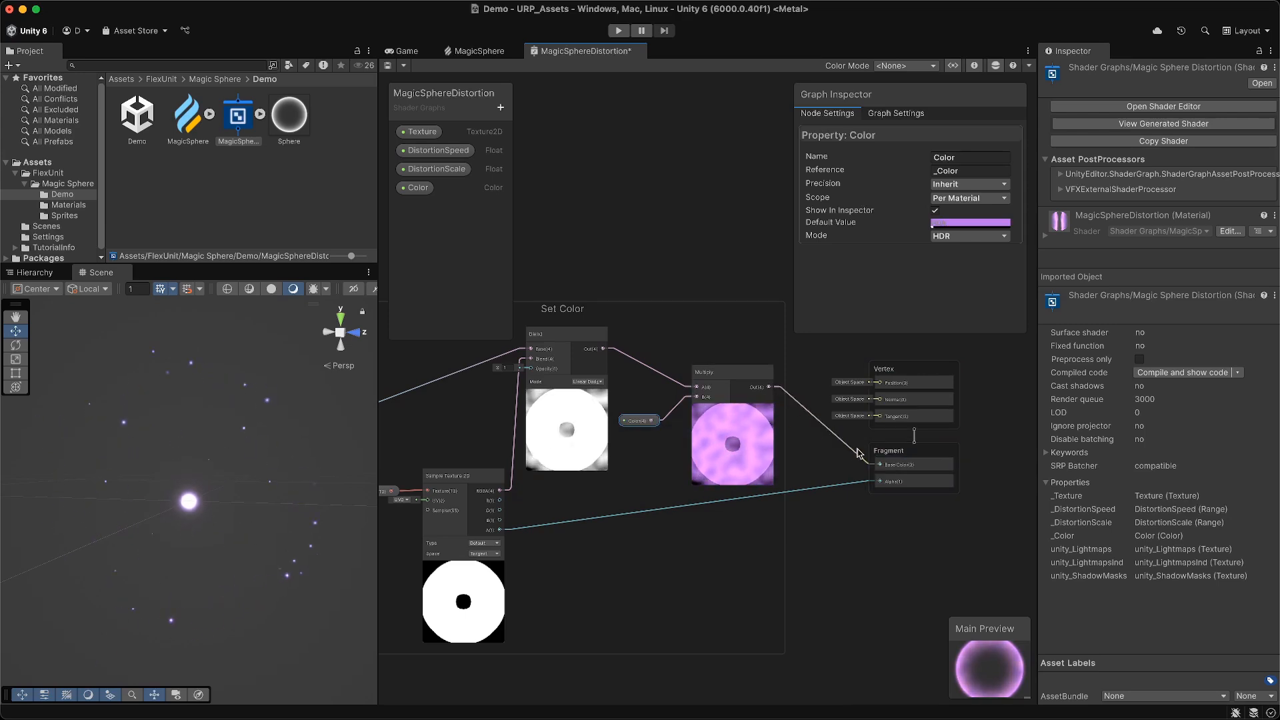
drag(772, 391, 879, 481)
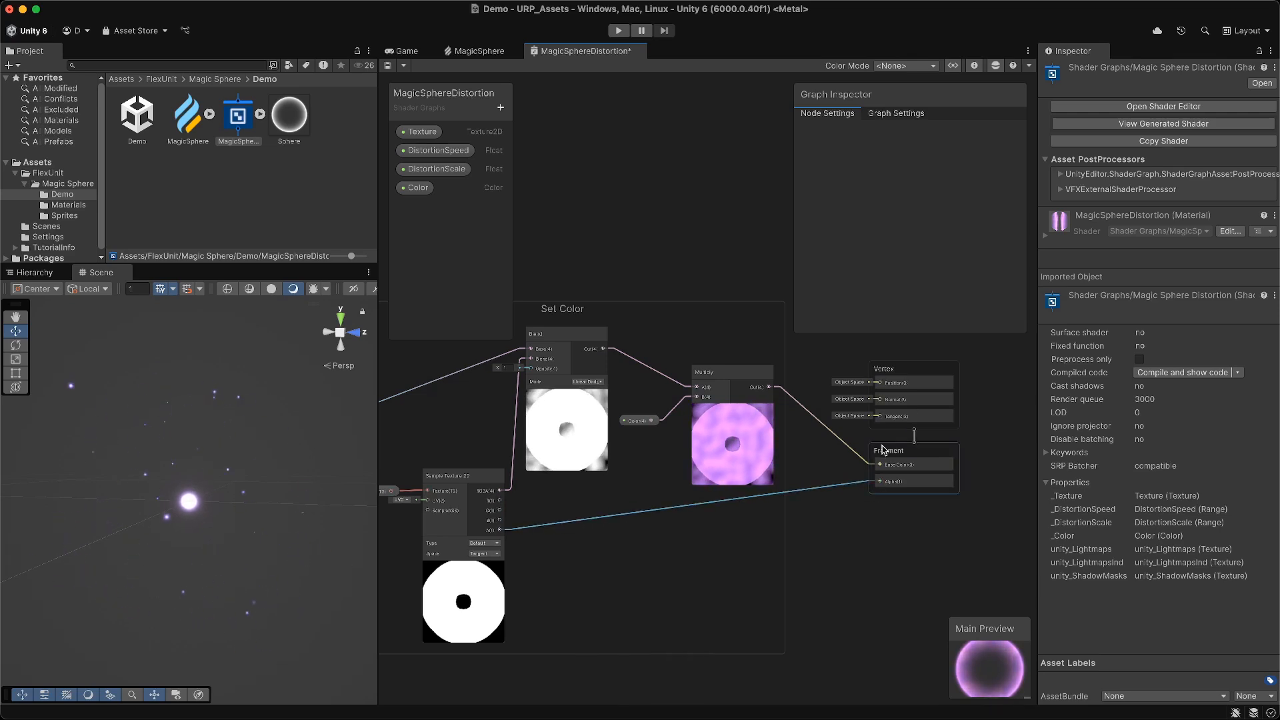
key(super+s)
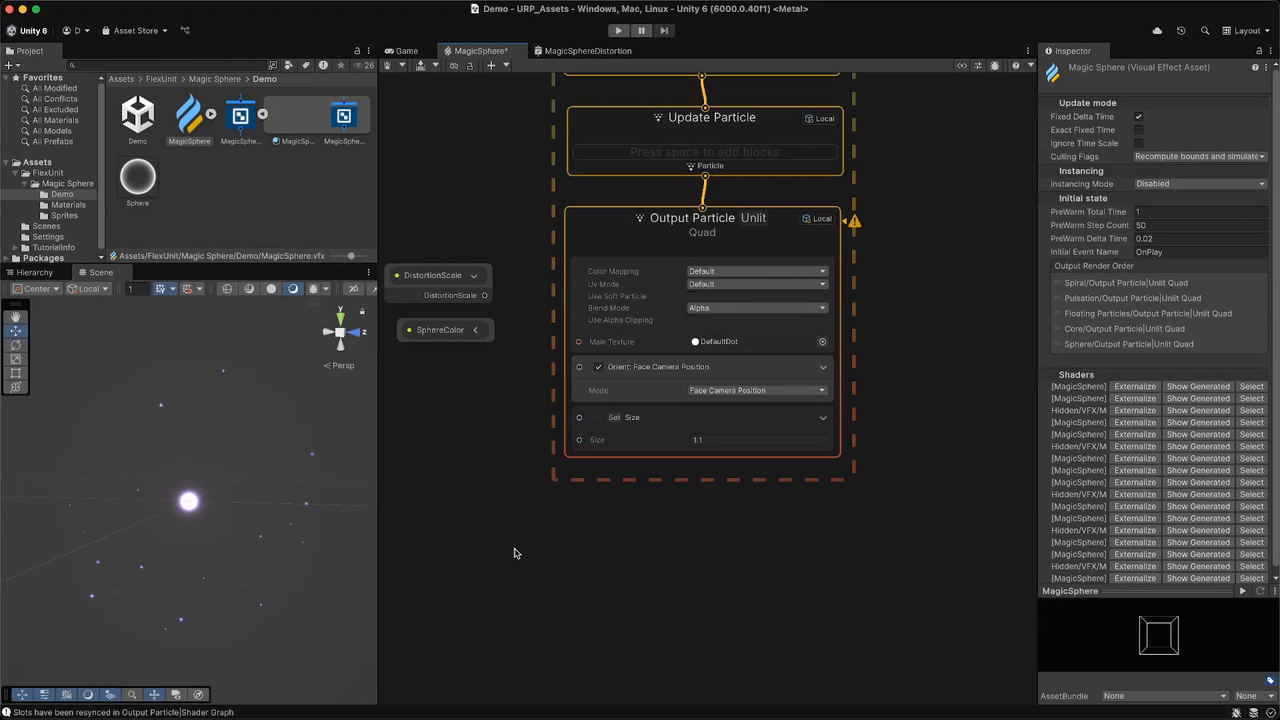
Check the Experimental Operators/Blocks option in Unity's Visual Effects preferences.
click(48, 8)
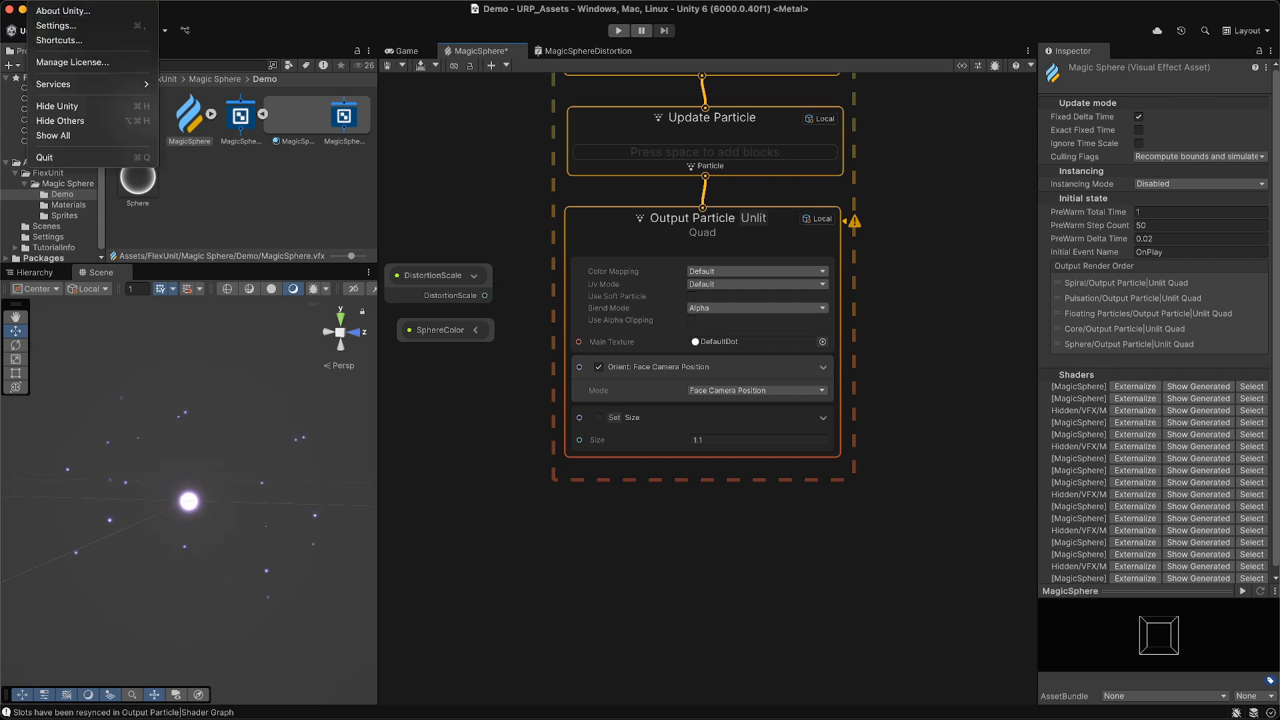
click(57, 25)
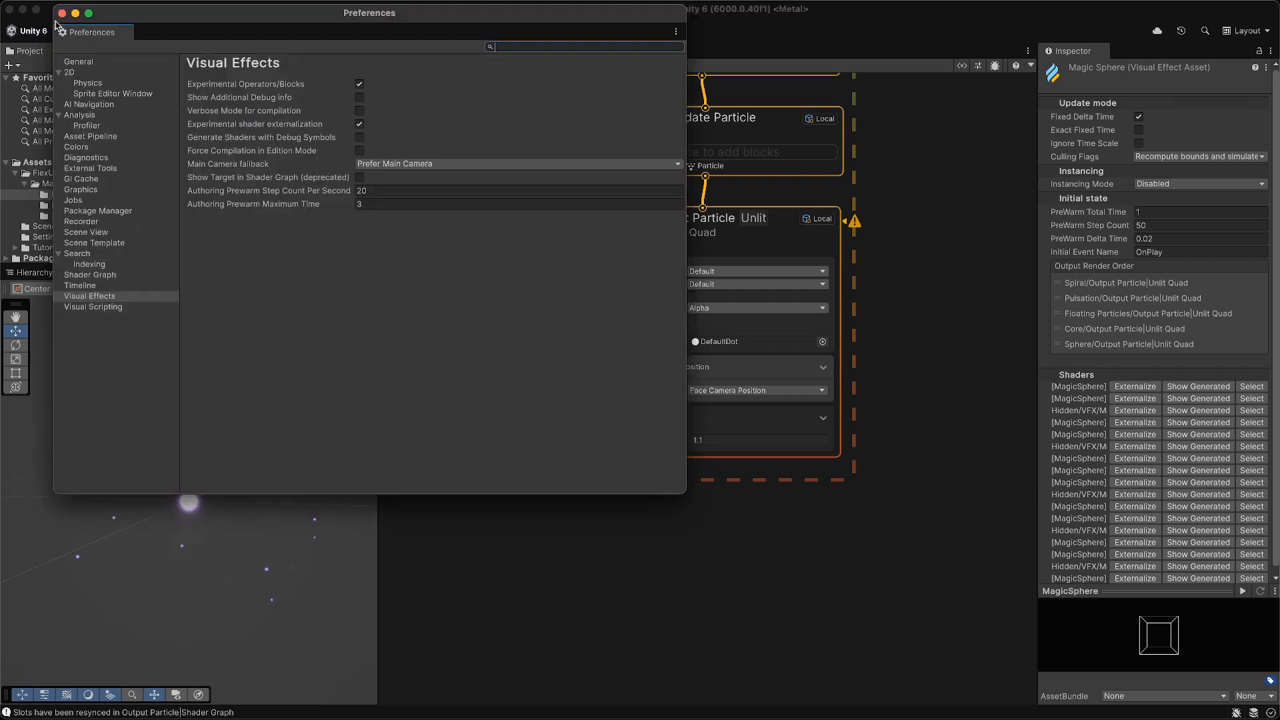
click(102, 298)
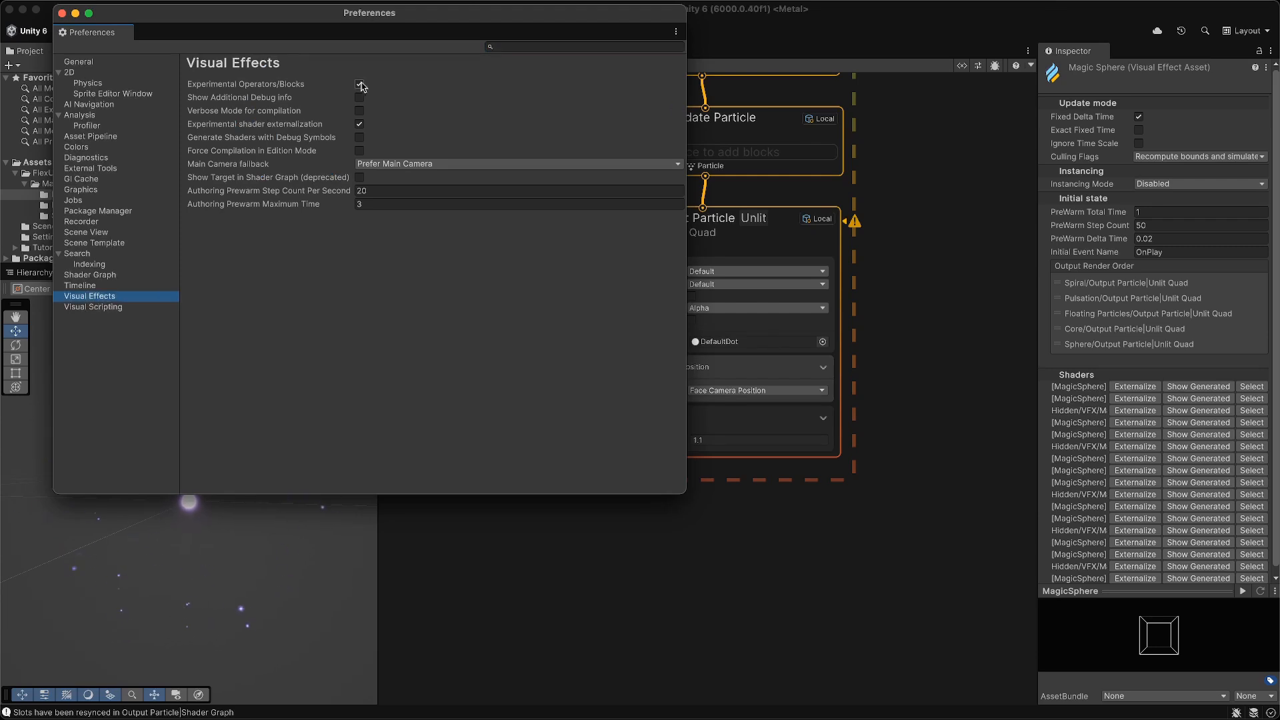
click(62, 13)
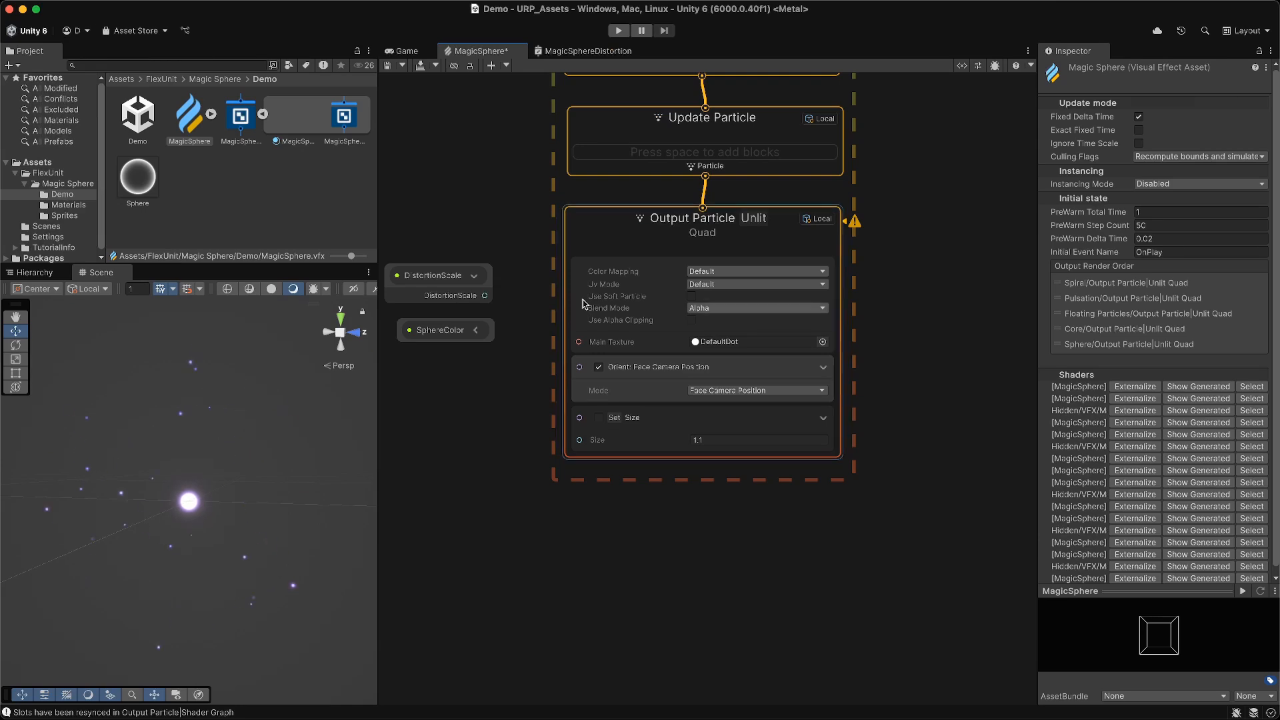
Convert the MagicSphere graph's Output Particle Unlit Quad to Output Particle Shader Graph Quad and assign the MagicSphereDistortion shader graph.
click(638, 220)
right_click(633, 219)
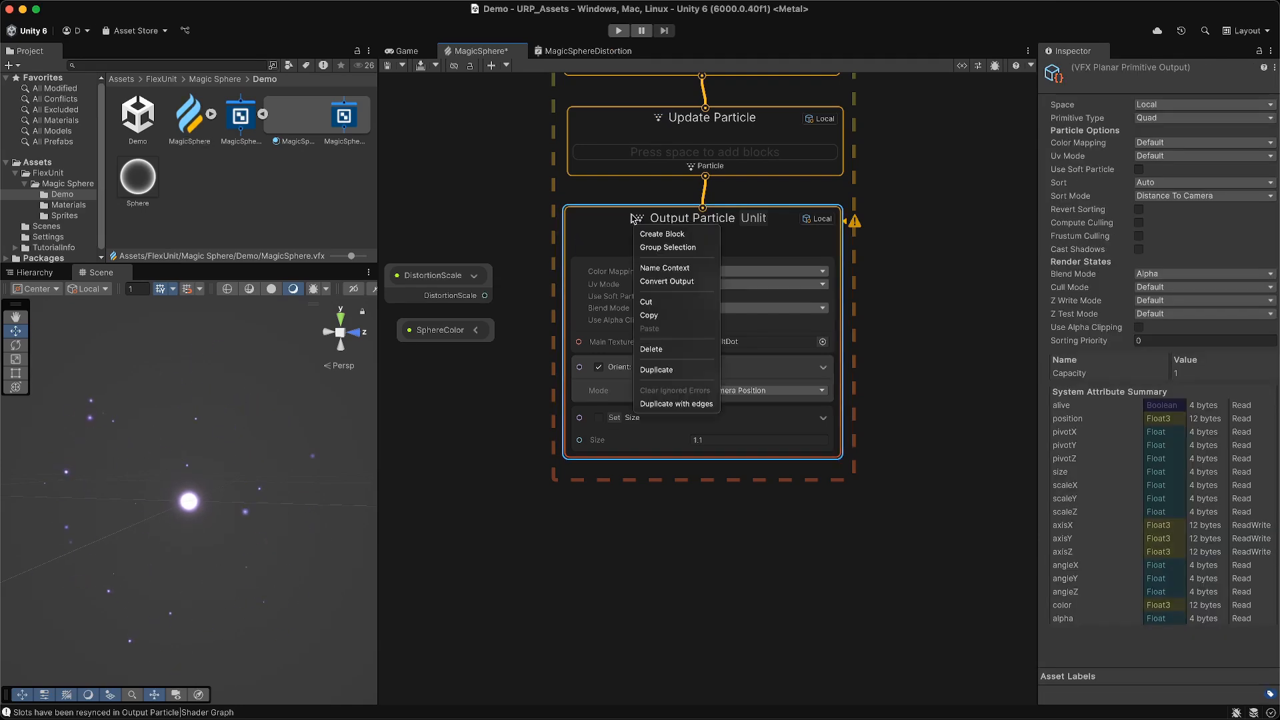
click(668, 282)
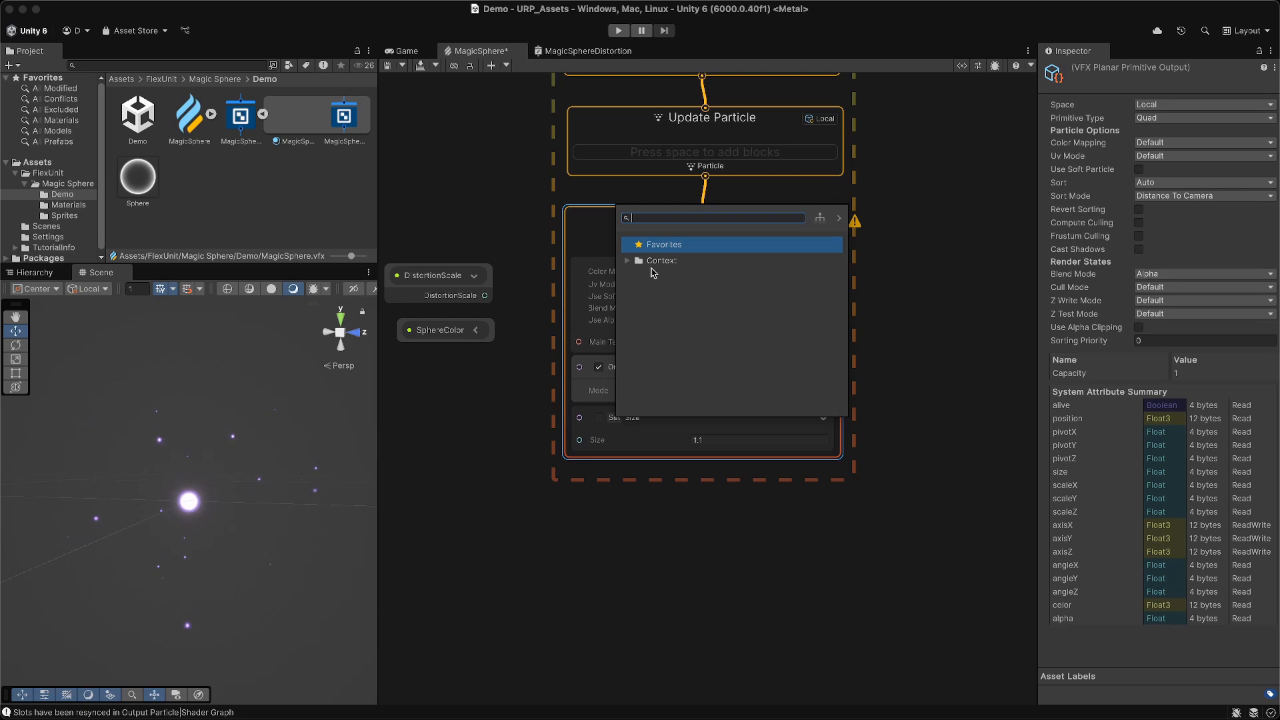
click(651, 260)
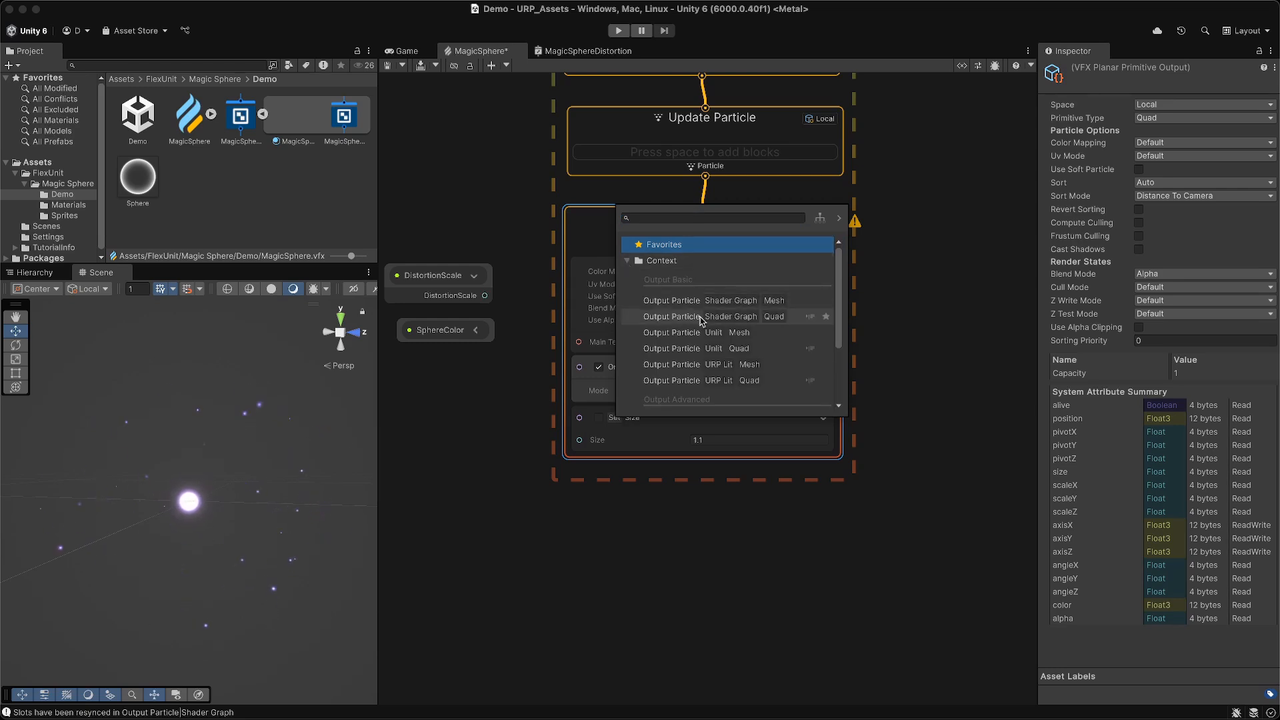
click(703, 323)
double_click(667, 316)
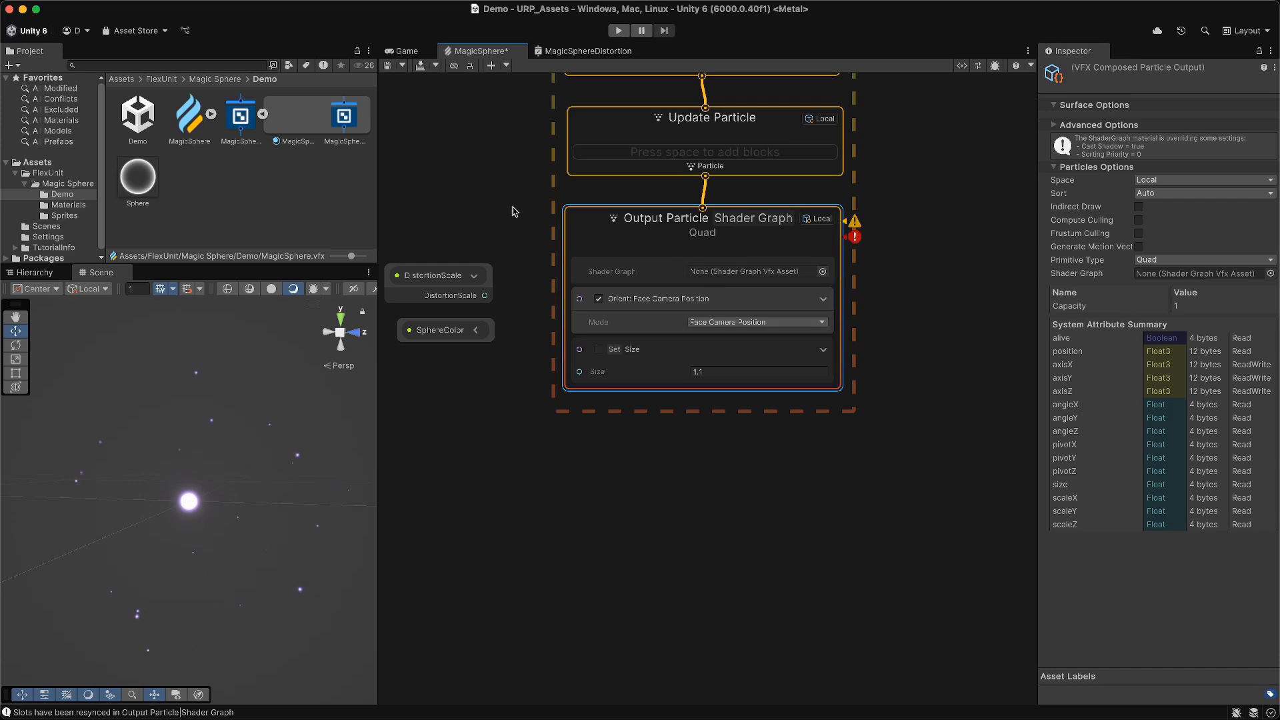
drag(346, 125, 704, 276)
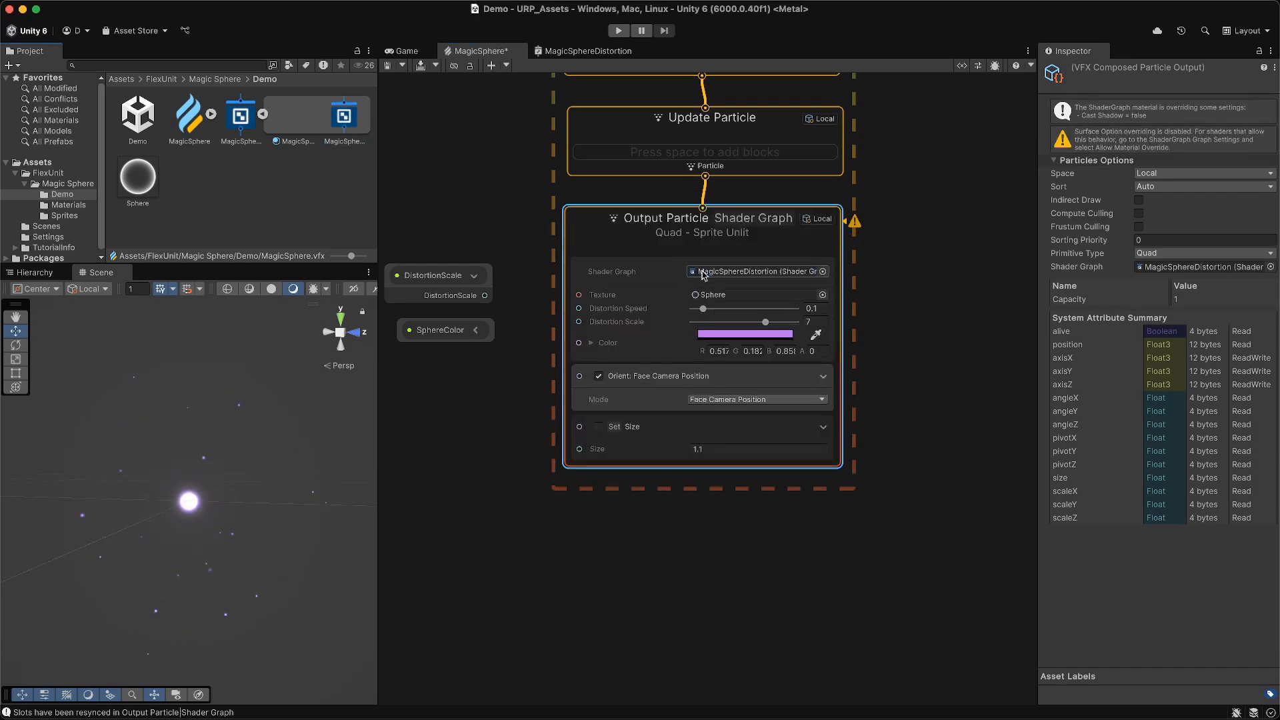
Connect SphereColor to the output's Color input and DistortionScale to its Distortion Scale input.
click(440, 330)
click(475, 332)
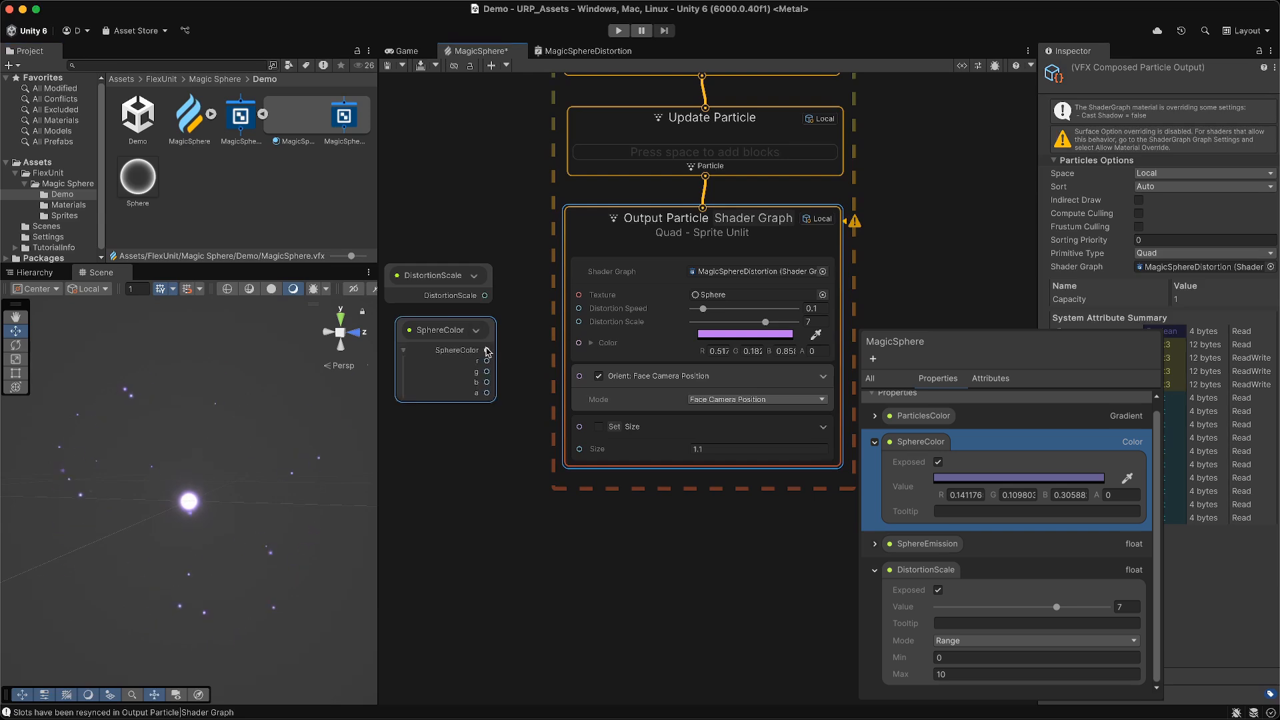
drag(487, 351, 579, 344)
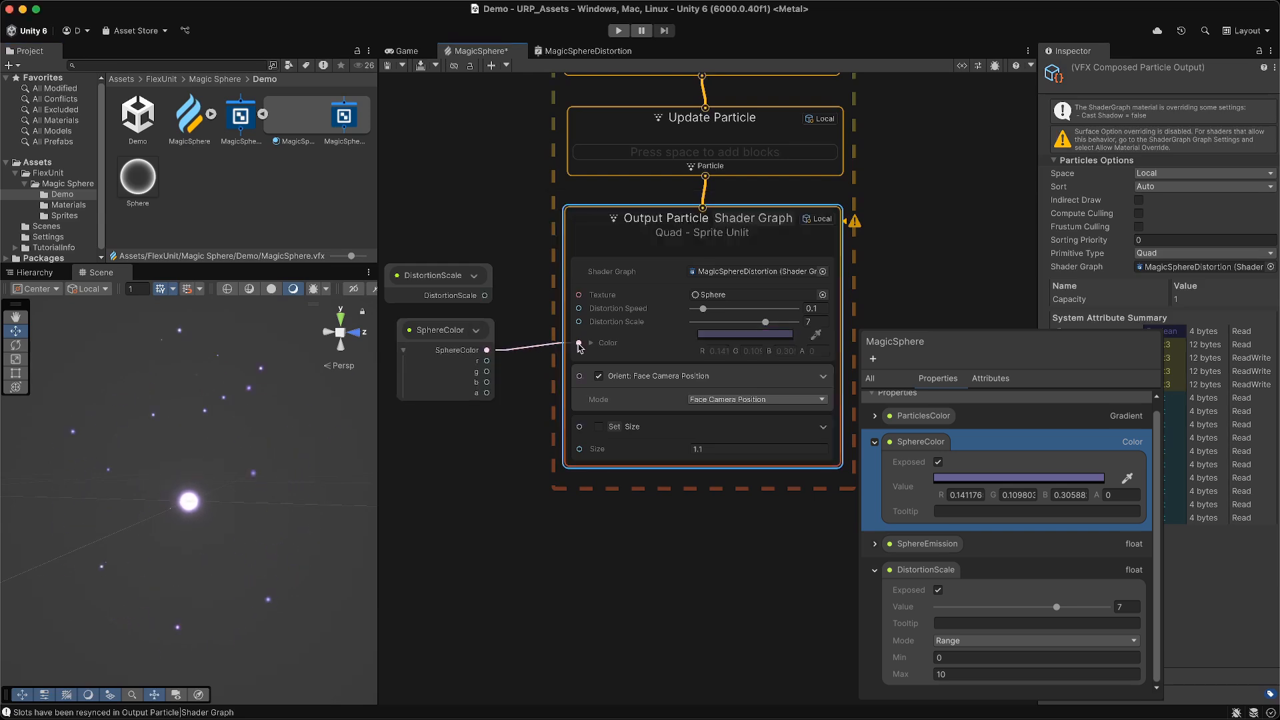
click(486, 297)
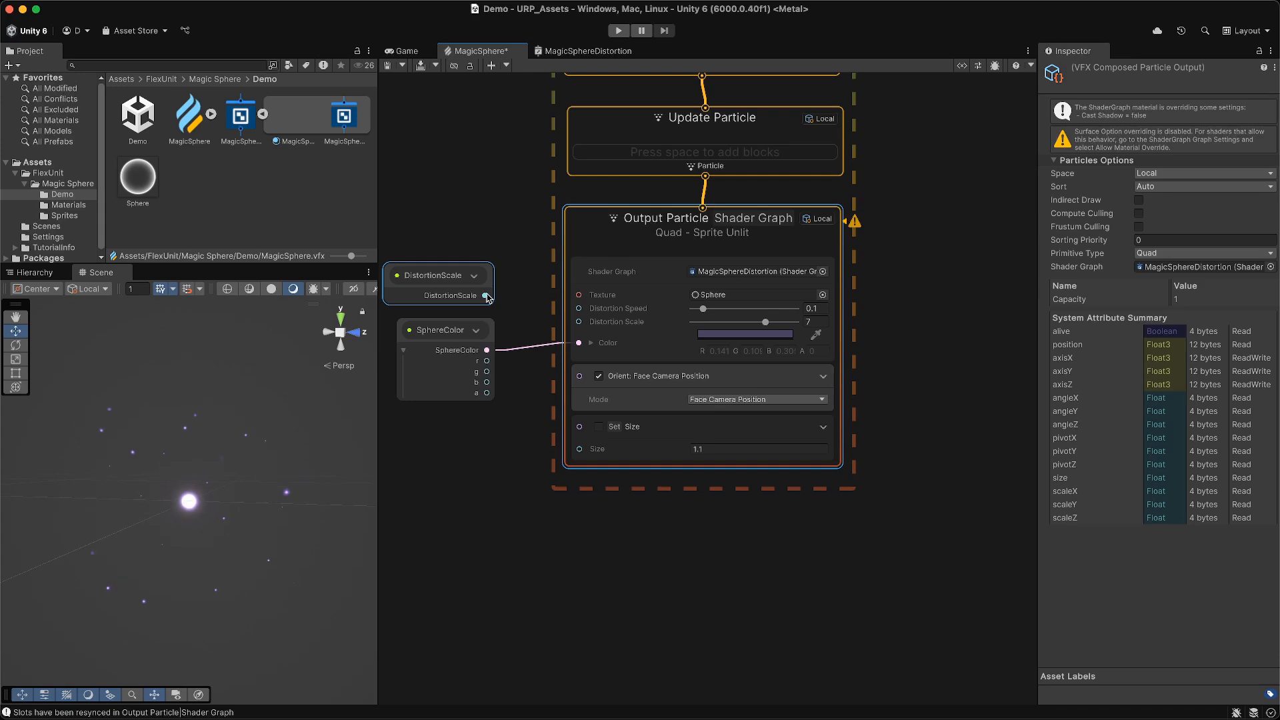
drag(486, 297, 579, 322)
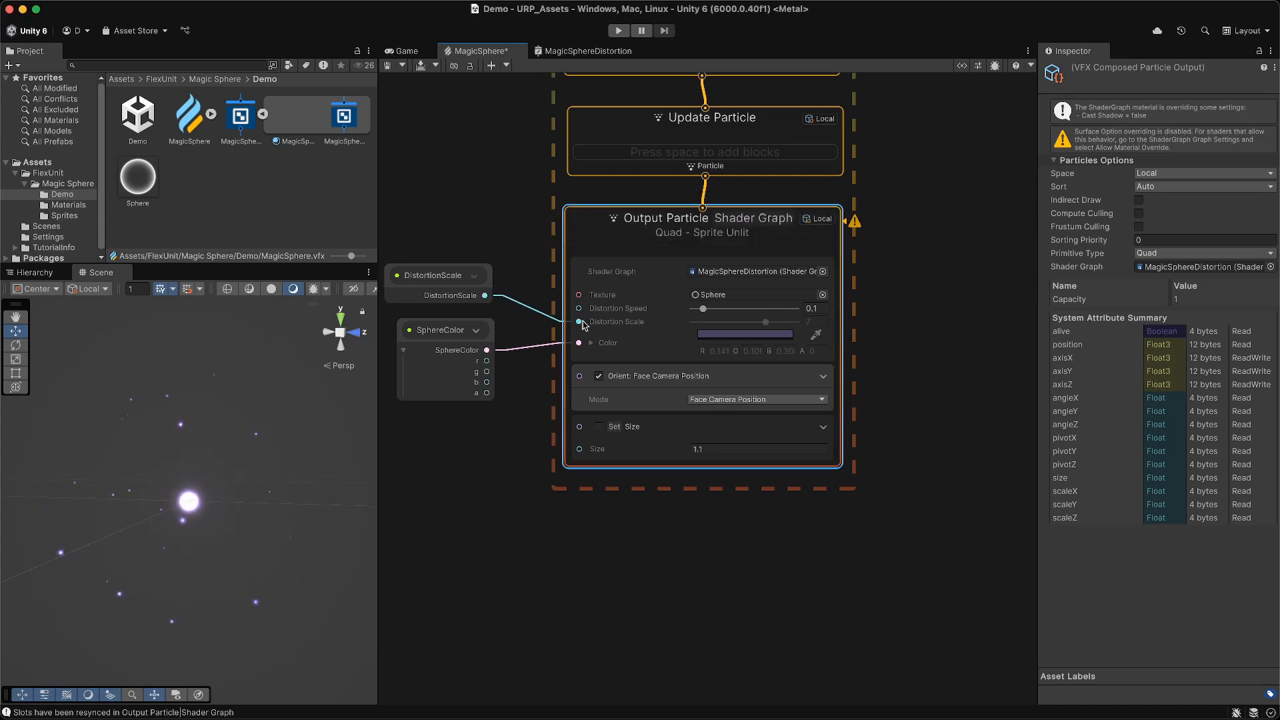
Enable the Set Size block in the Sphere output and the Single Burst block in its Spawn context.
click(599, 427)
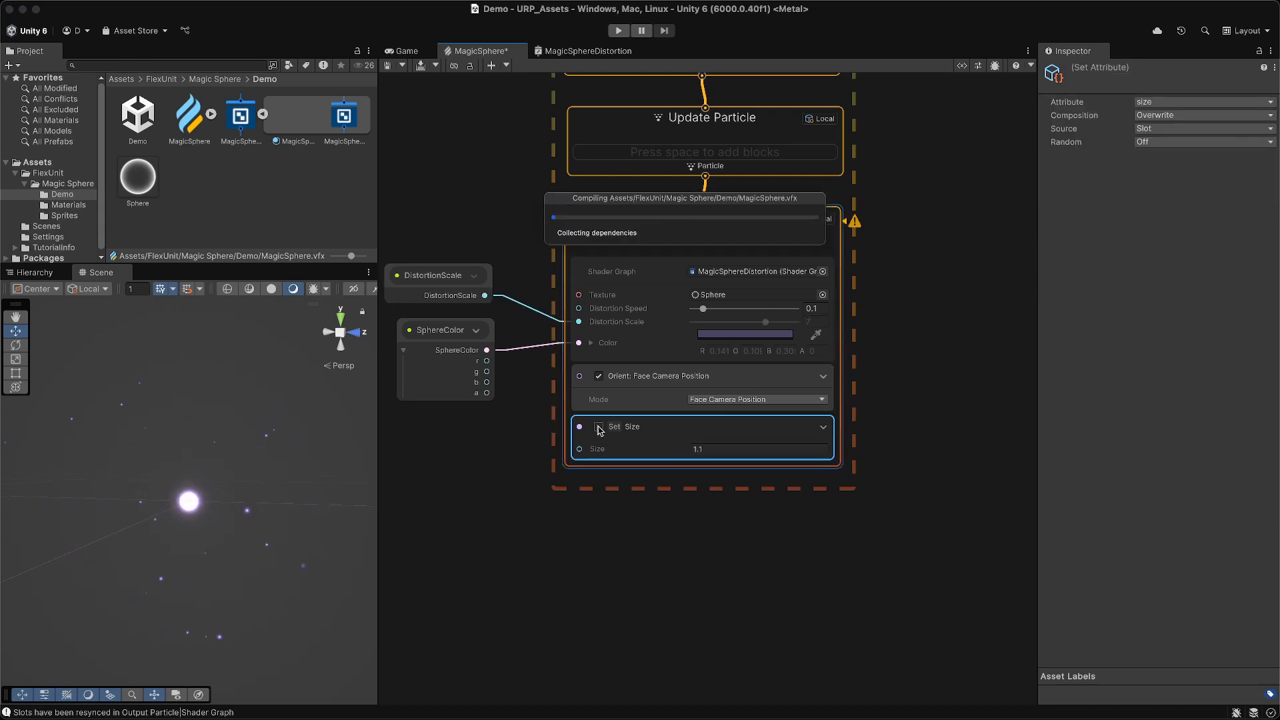
click(908, 170)
scroll(884, 207, up, 3)
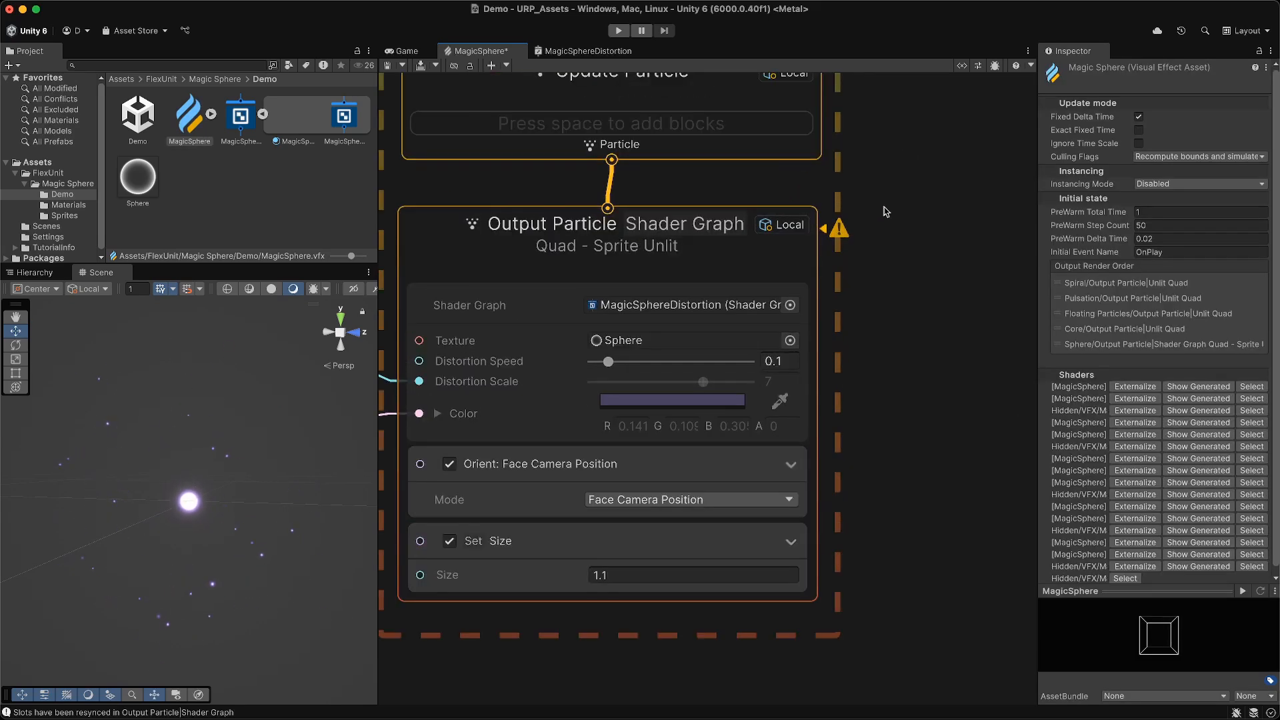
middle_drag(883, 203, 908, 270)
scroll(908, 270, down, 3)
middle_drag(915, 210, 864, 703)
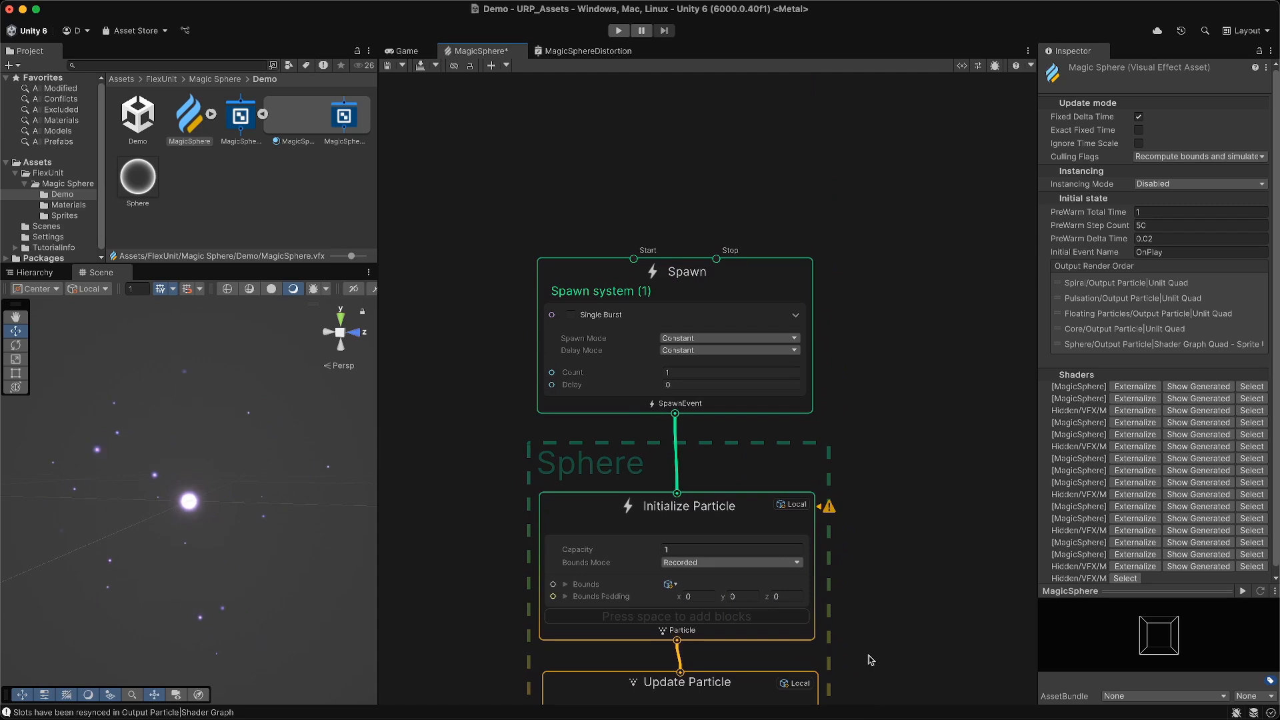
click(572, 315)
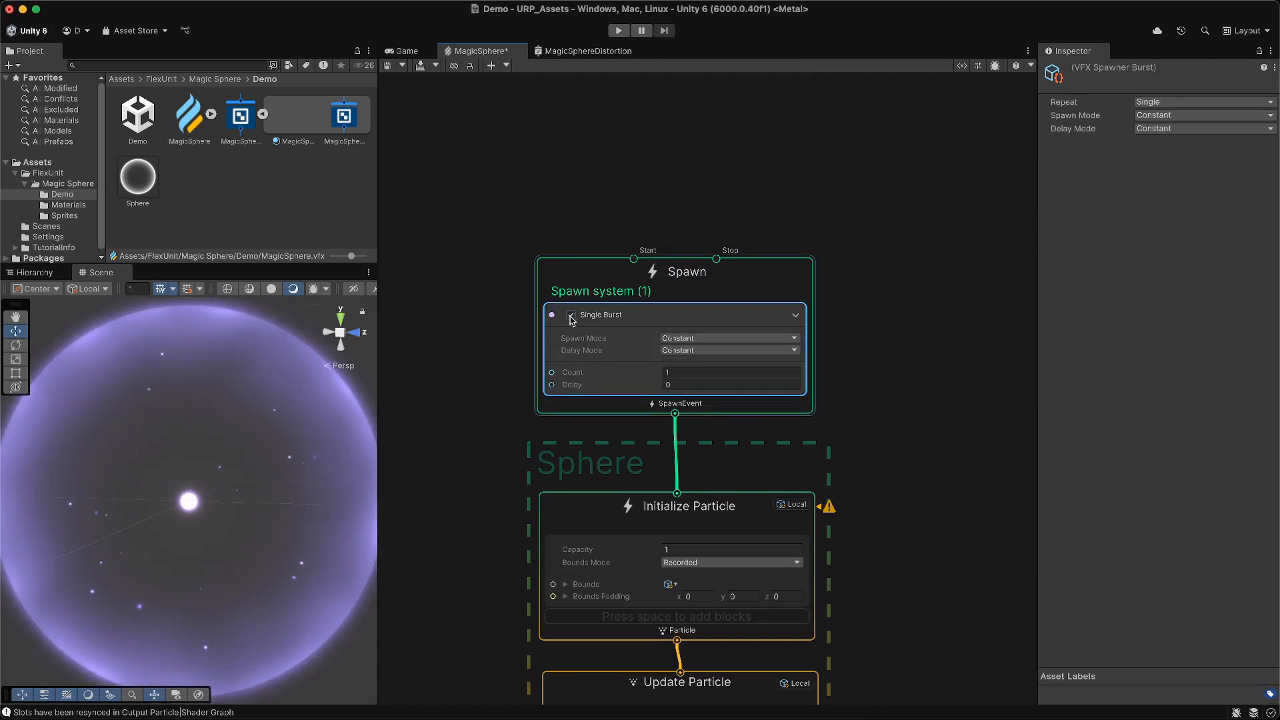
scroll(212, 427, down, 3)
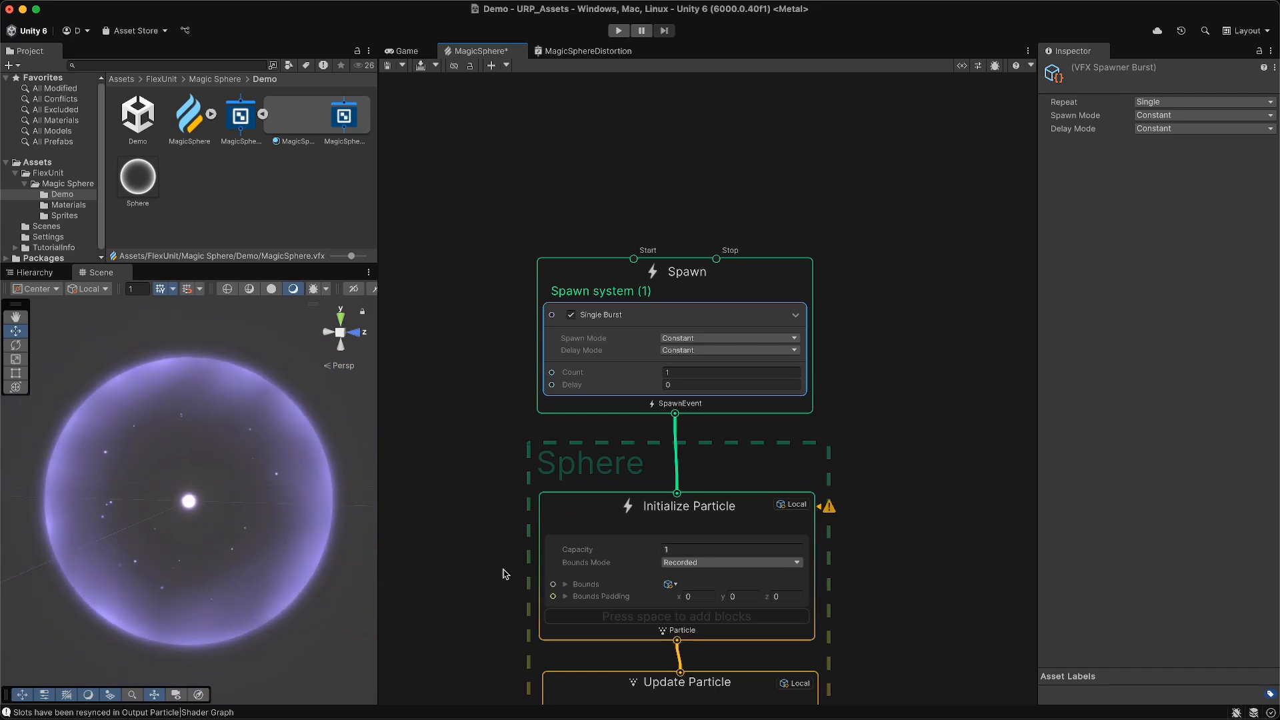
Enable the Constant Spawn Rate block in the Spawn context that feeds the Pulsation system.
scroll(502, 573, down, 4)
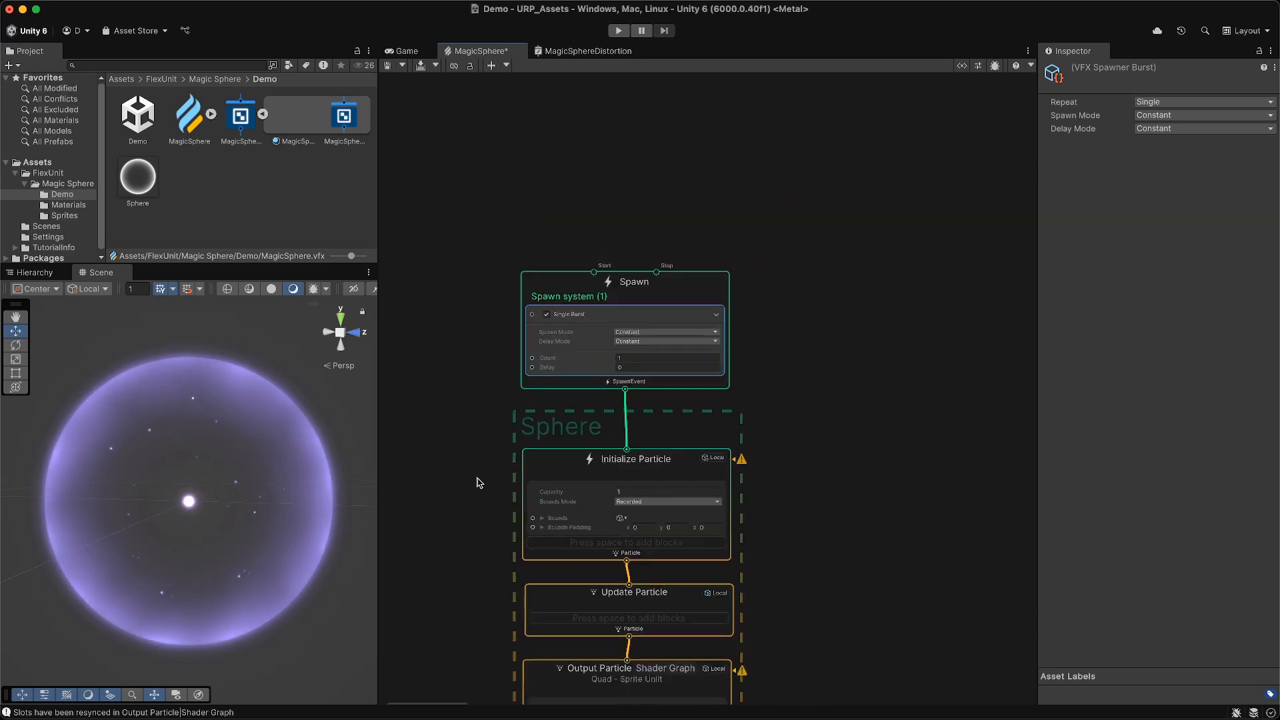
middle_drag(914, 381, 378, 351)
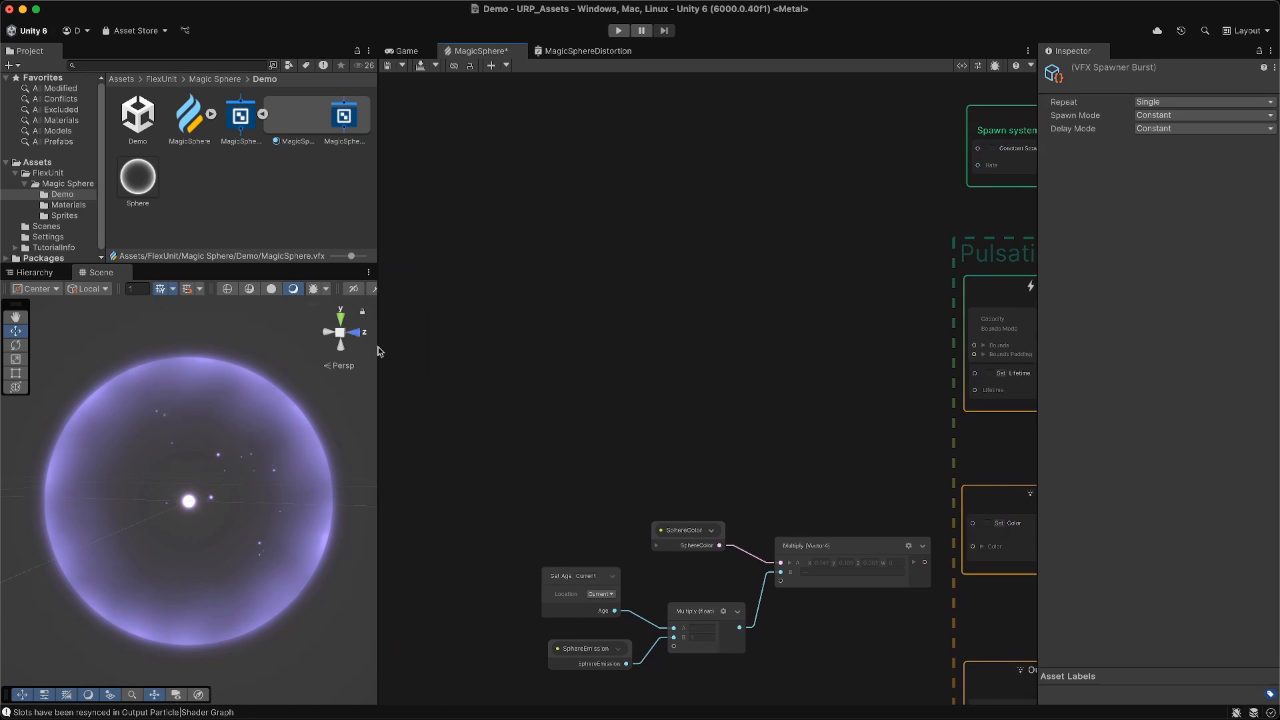
middle_drag(579, 420, 496, 430)
scroll(708, 373, down, 1)
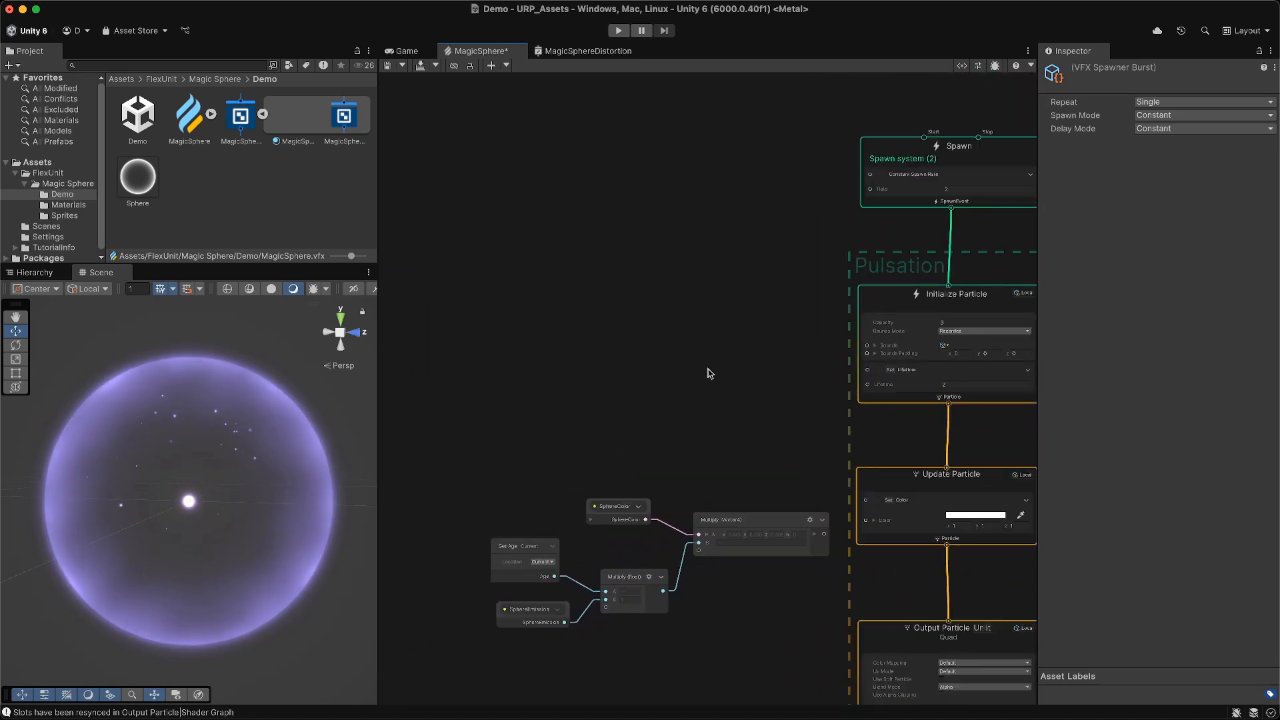
middle_drag(708, 373, 489, 429)
scroll(526, 387, up, 2)
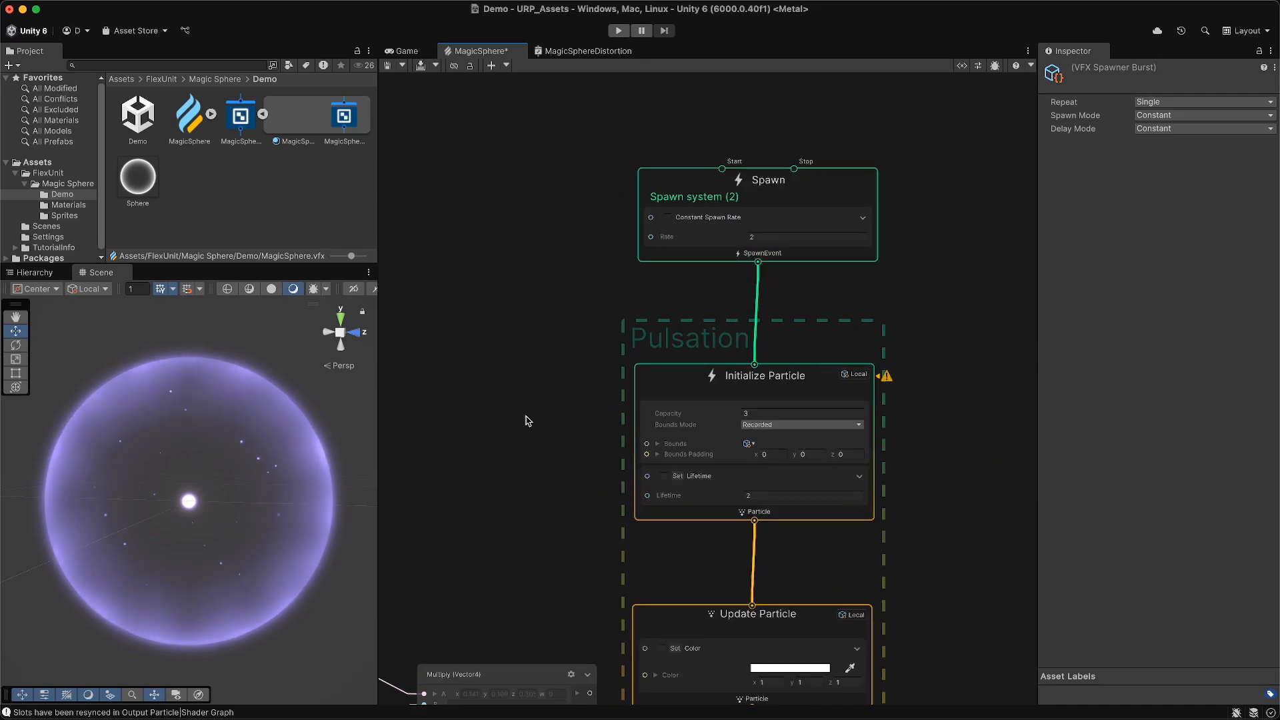
scroll(536, 410, down, 1)
scroll(557, 314, up, 2)
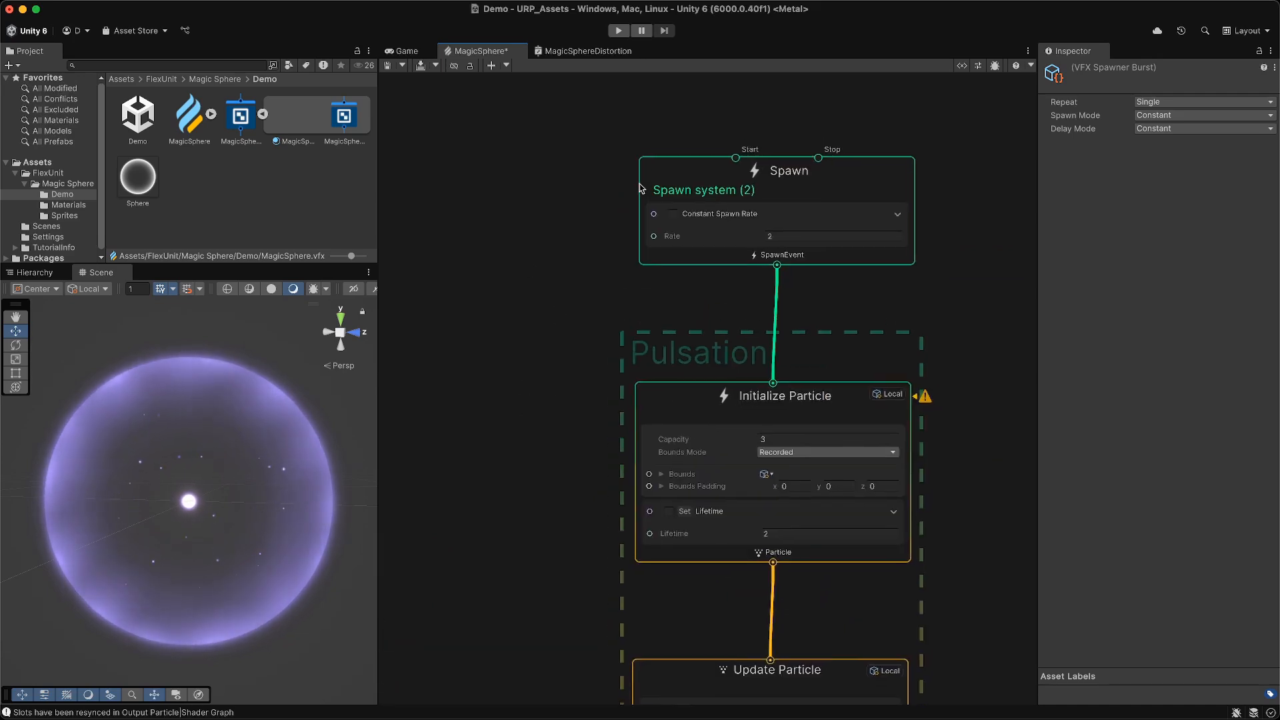
click(674, 214)
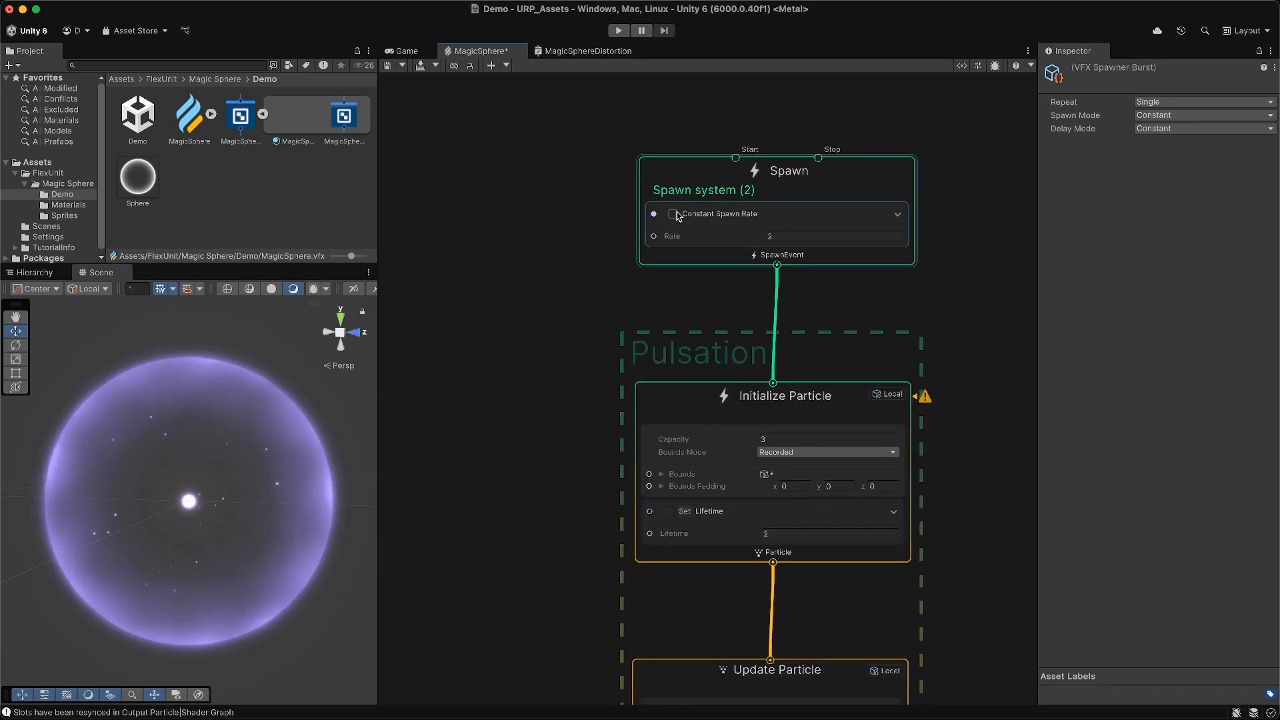
click(674, 214)
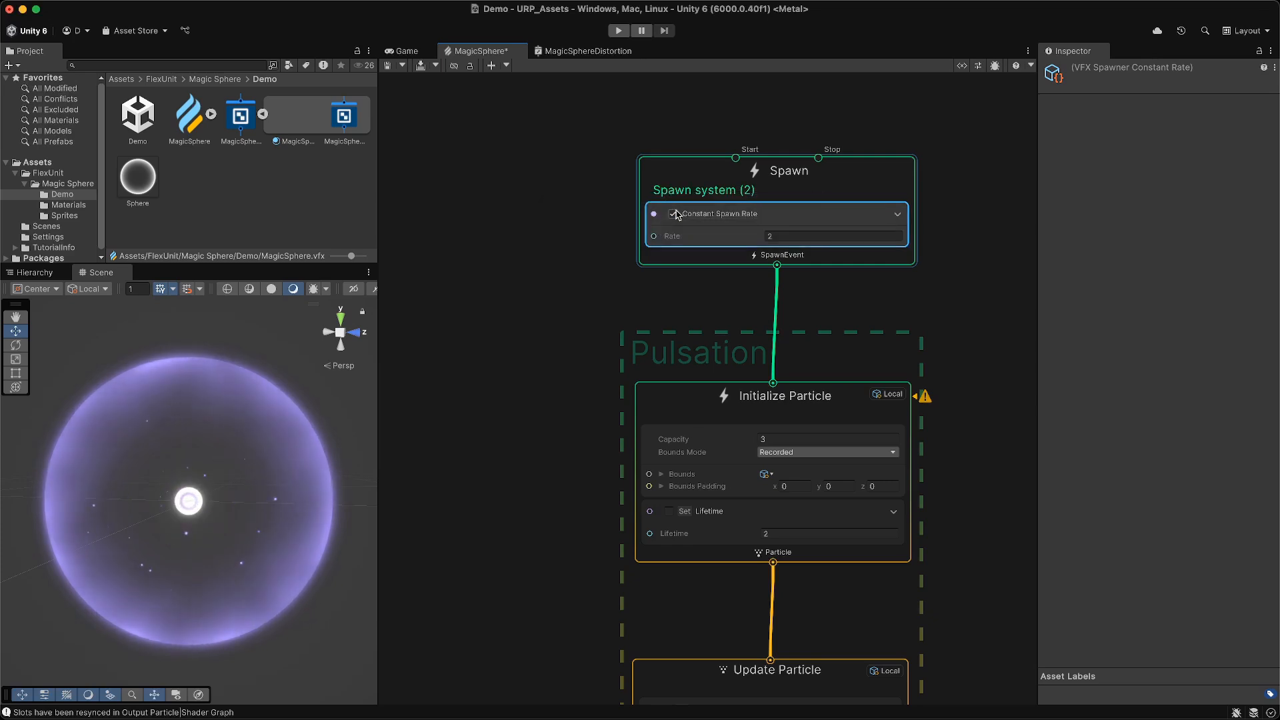
Enable the Set Lifetime block in the Pulsation system's Initialize Particle context with a lifetime of 2.
click(780, 440)
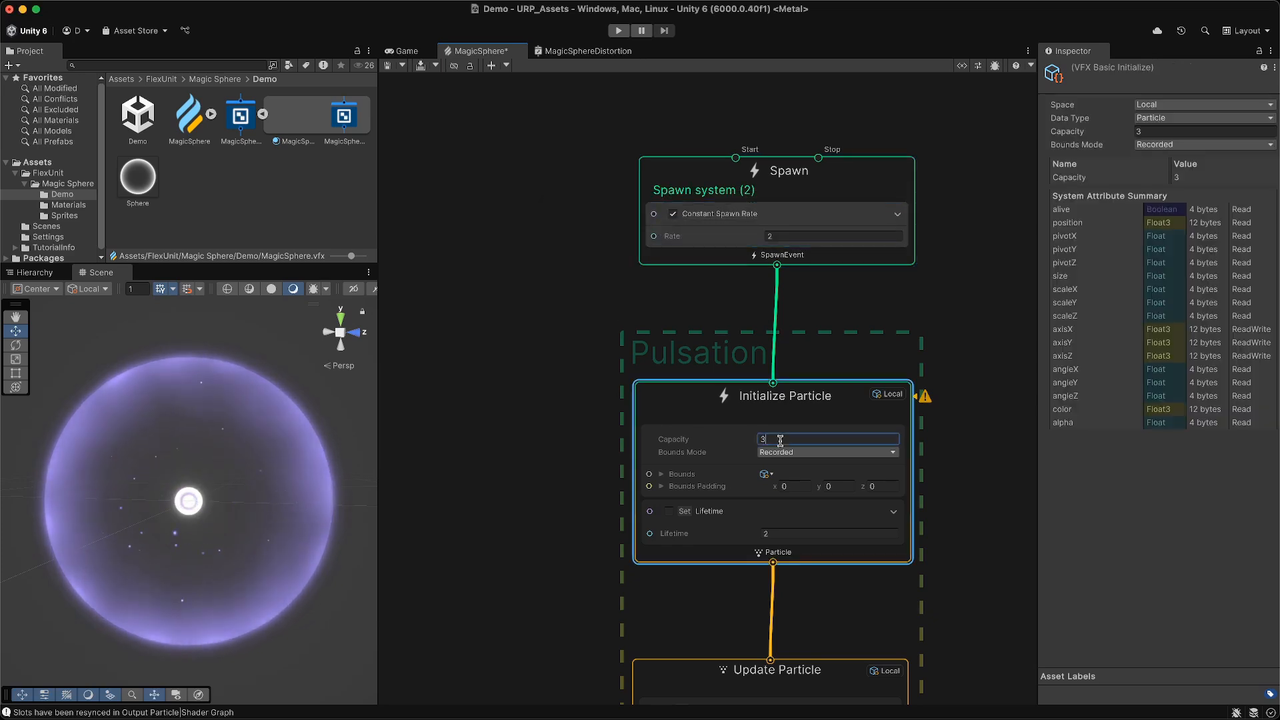
click(674, 514)
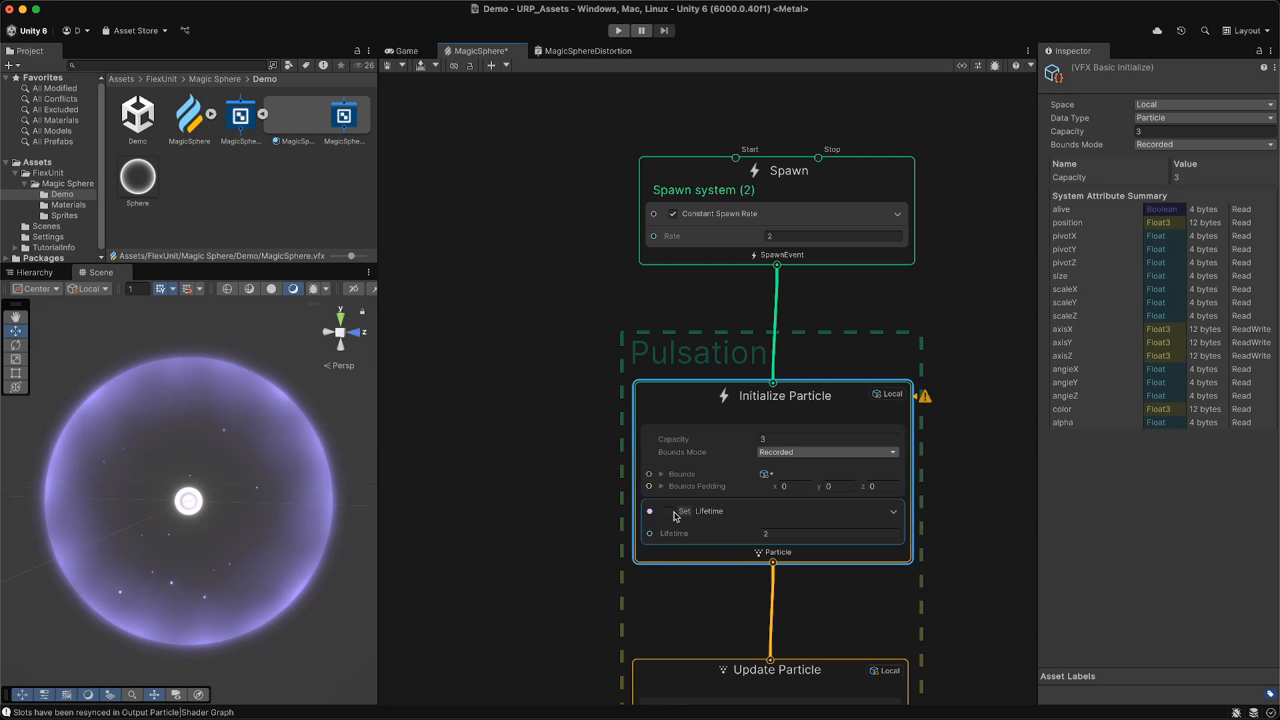
click(669, 511)
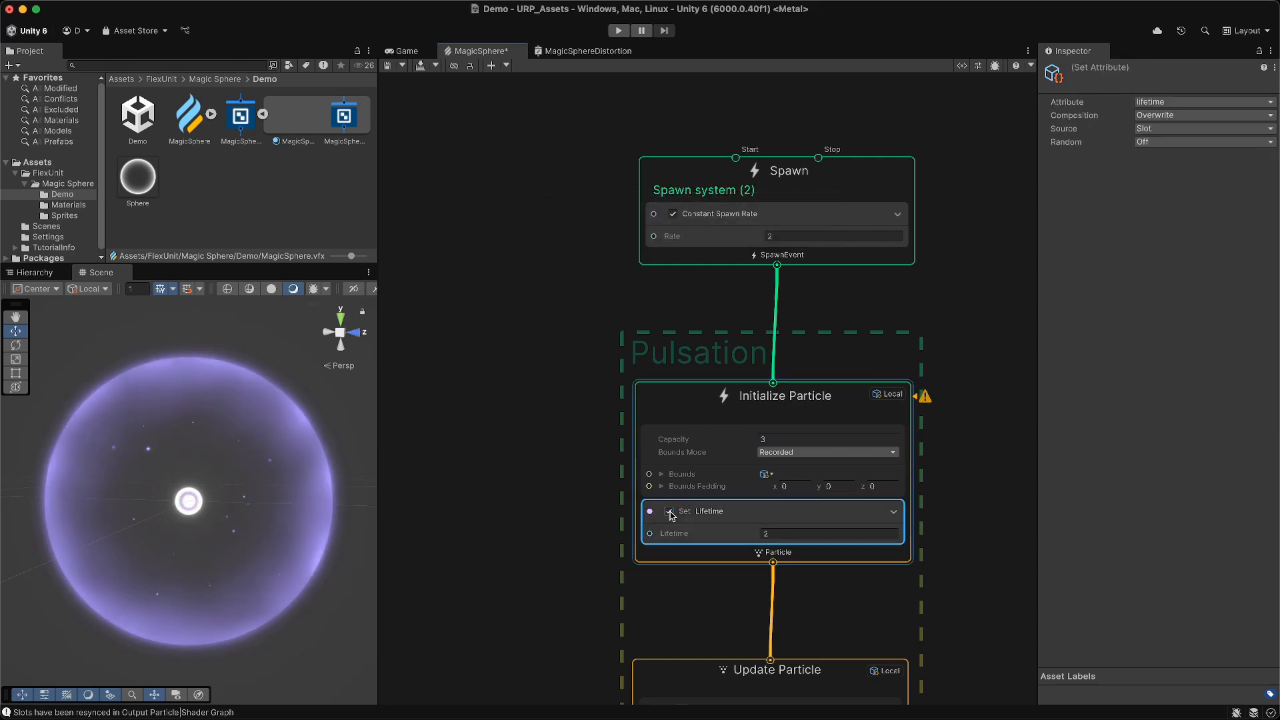
click(767, 533)
key(BackSpace)
text(2)
Enable the Set Color block in the Pulsation system's Update Particle context.
scroll(560, 495, down, 1)
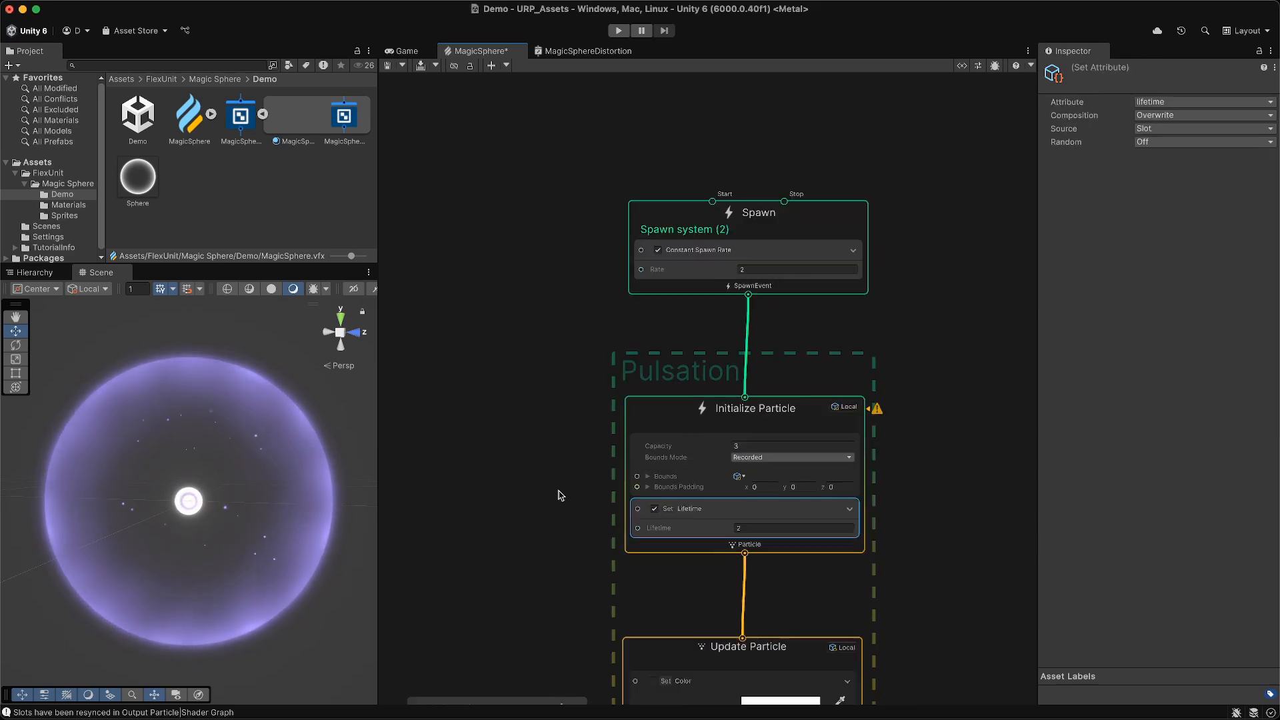
middle_drag(560, 493, 572, 243)
scroll(604, 241, up, 3)
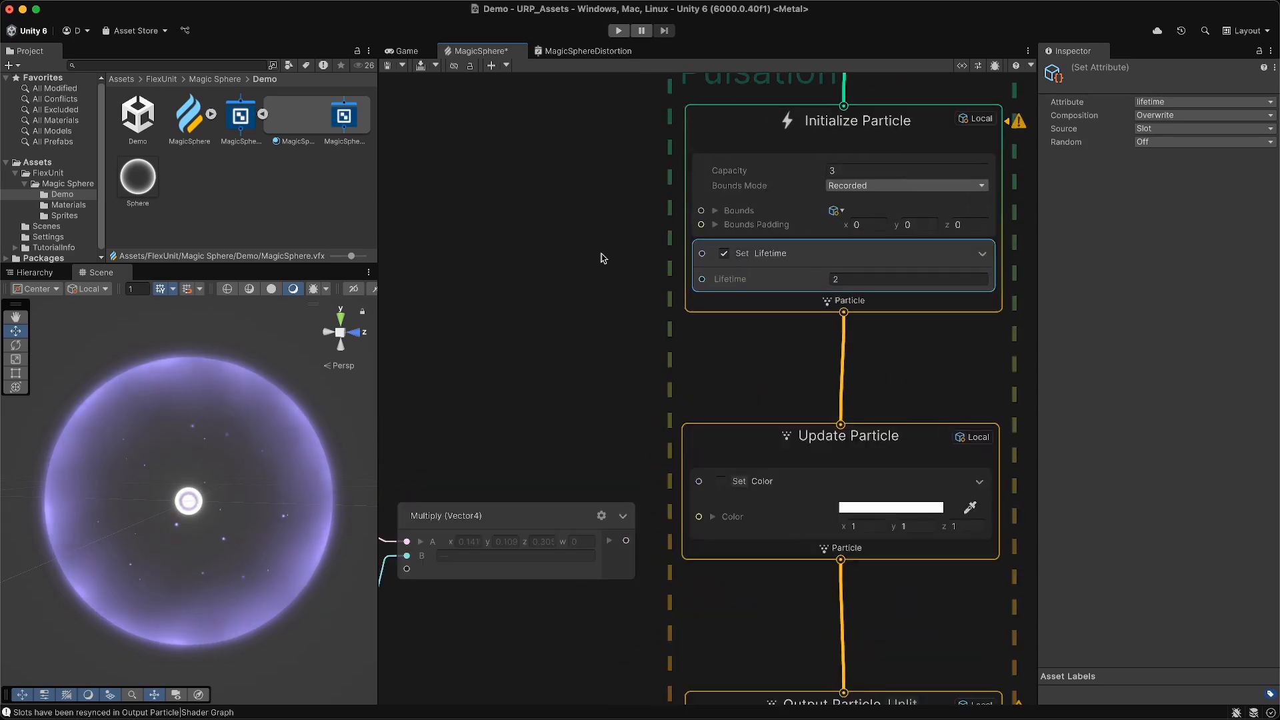
middle_drag(604, 363, 577, 277)
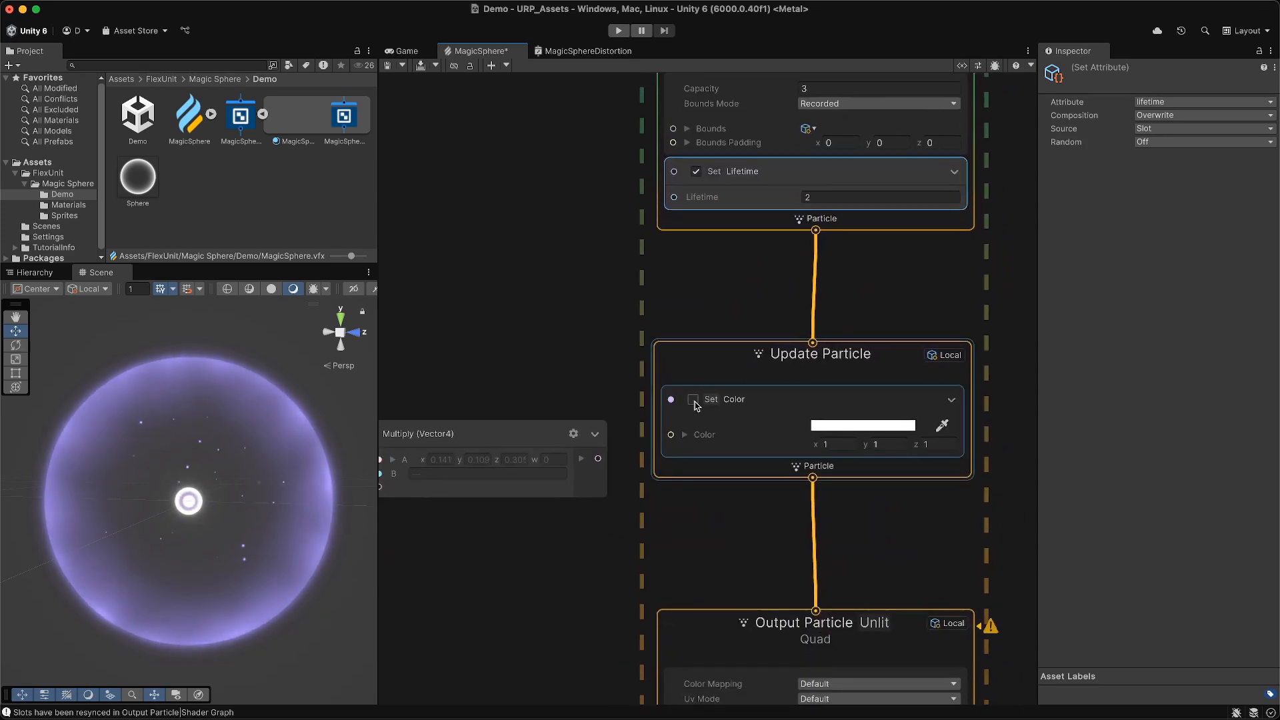
click(694, 402)
click(693, 400)
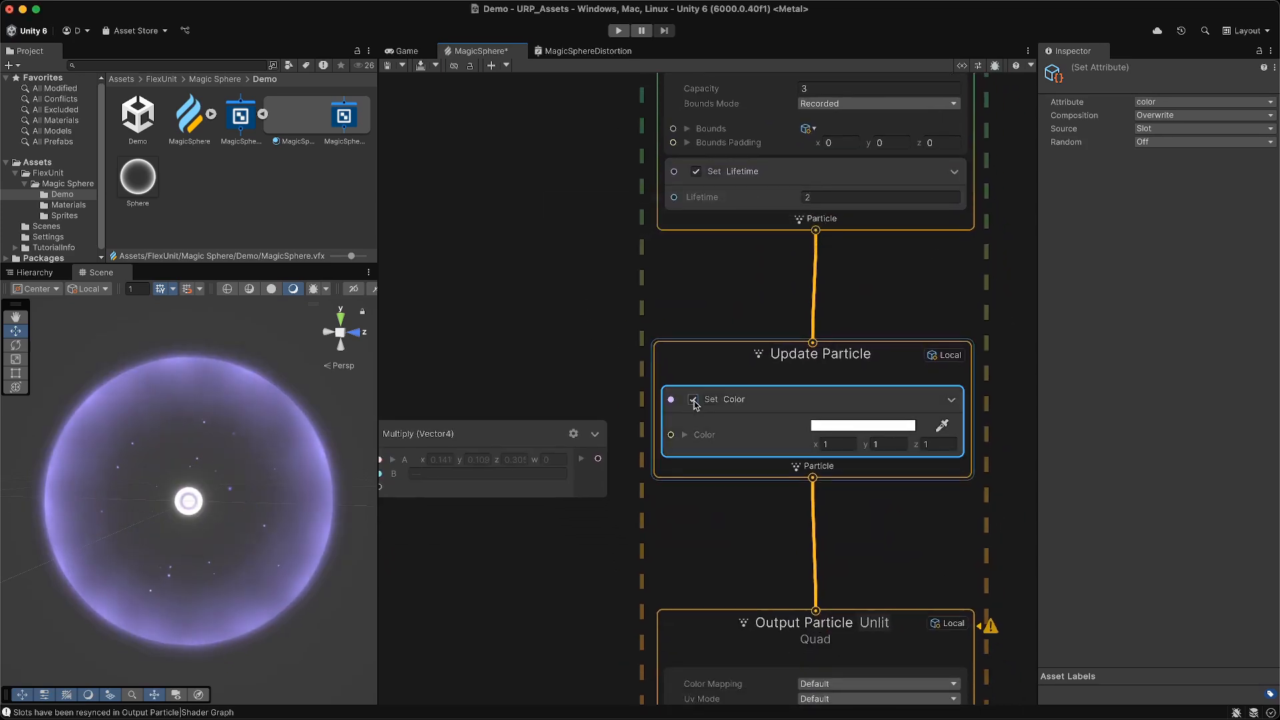
Line up the Get Age and SphereEmission nodes that feed the Multiply (float) node.
scroll(693, 404, down, 3)
middle_drag(594, 343, 727, 314)
scroll(788, 322, up, 3)
drag(465, 413, 459, 397)
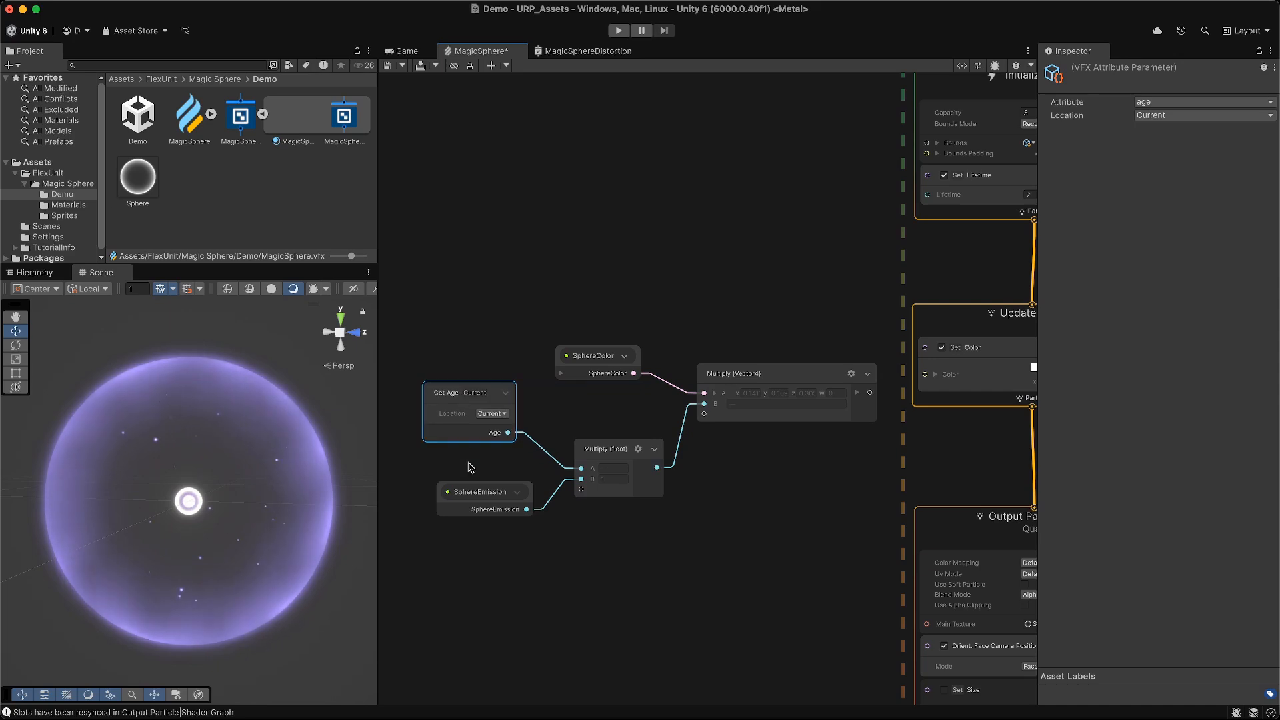
click(480, 493)
drag(480, 493, 464, 489)
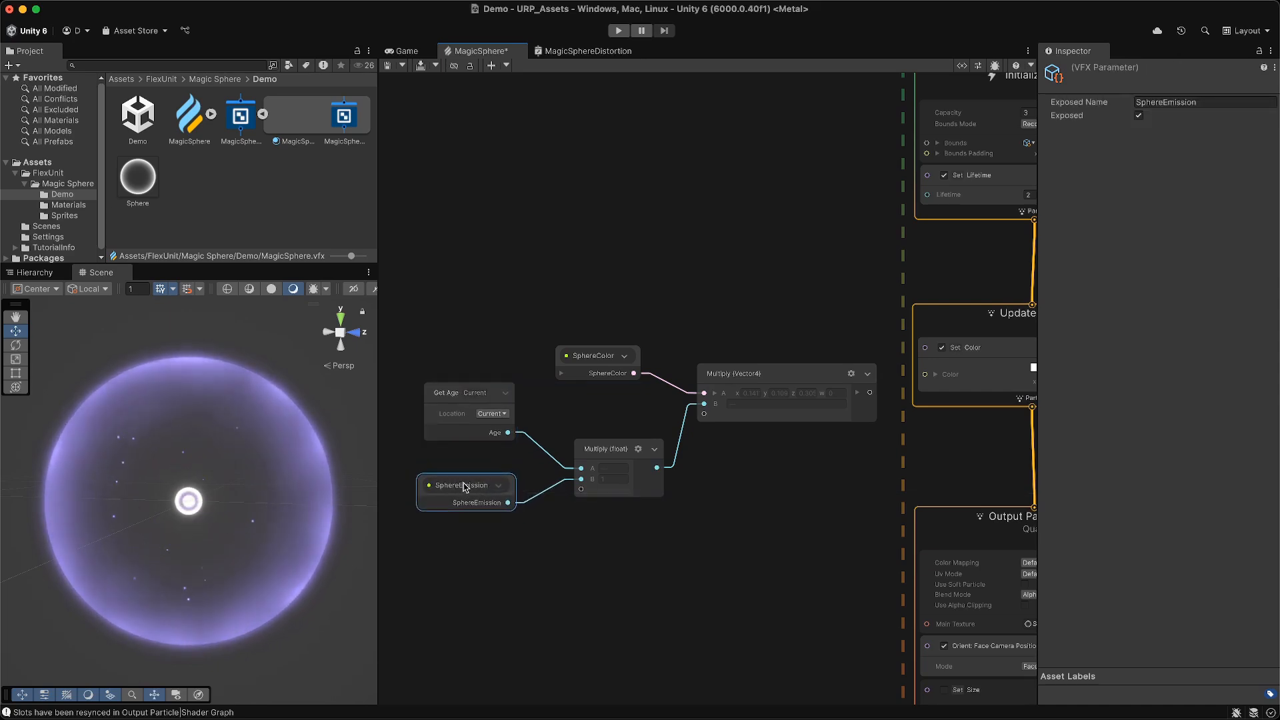
Open the Blackboard's list of properties and examine the SphereEmission property's value, mode and range.
click(961, 68)
scroll(457, 227, down, 5)
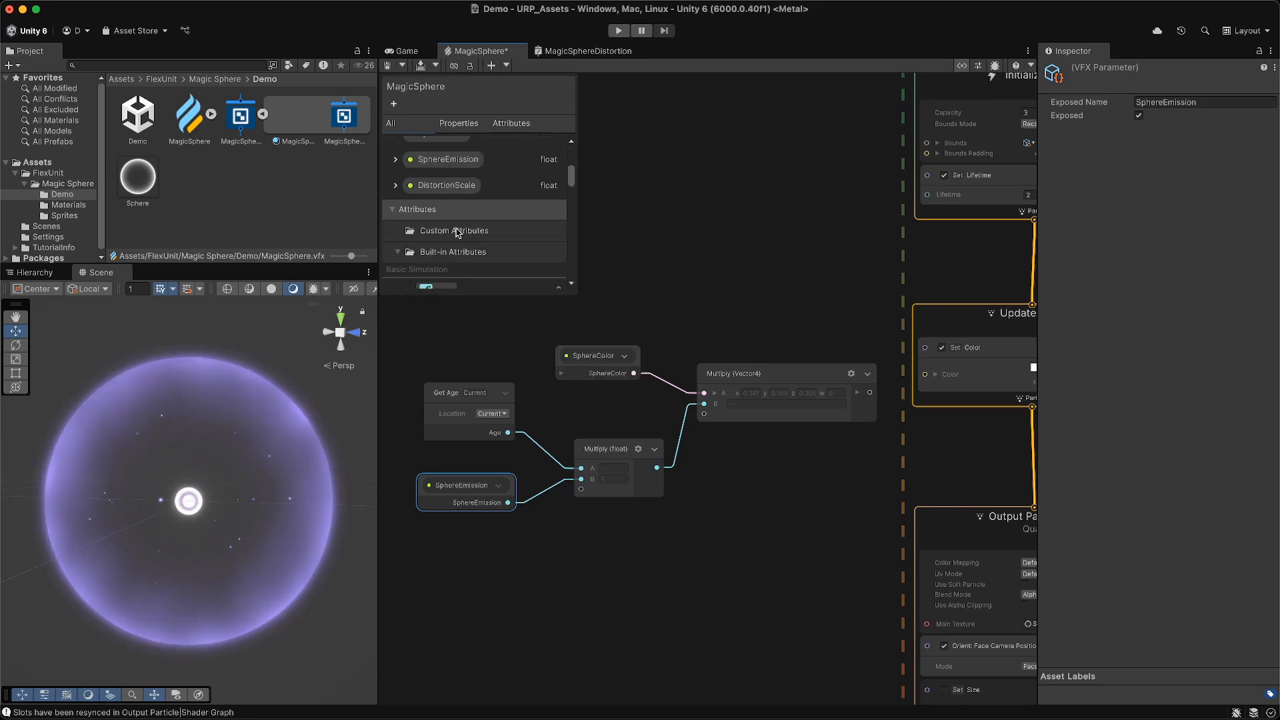
scroll(457, 231, up, 5)
click(459, 124)
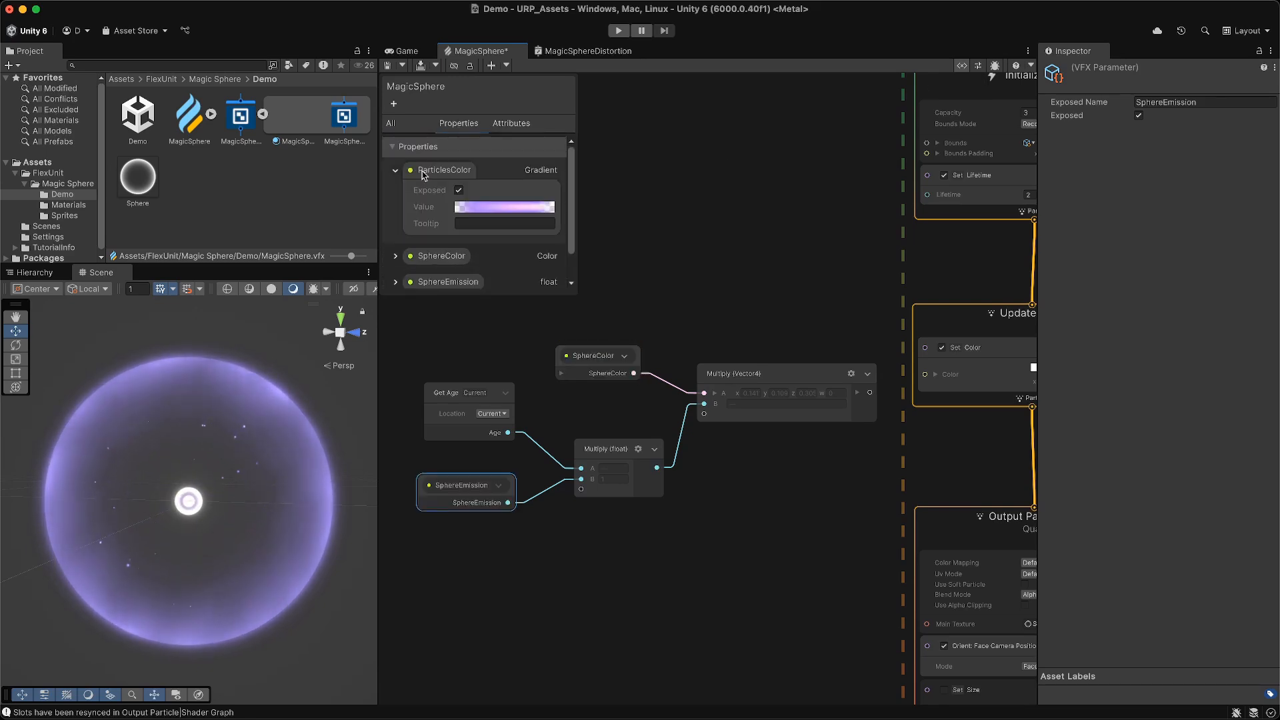
click(395, 172)
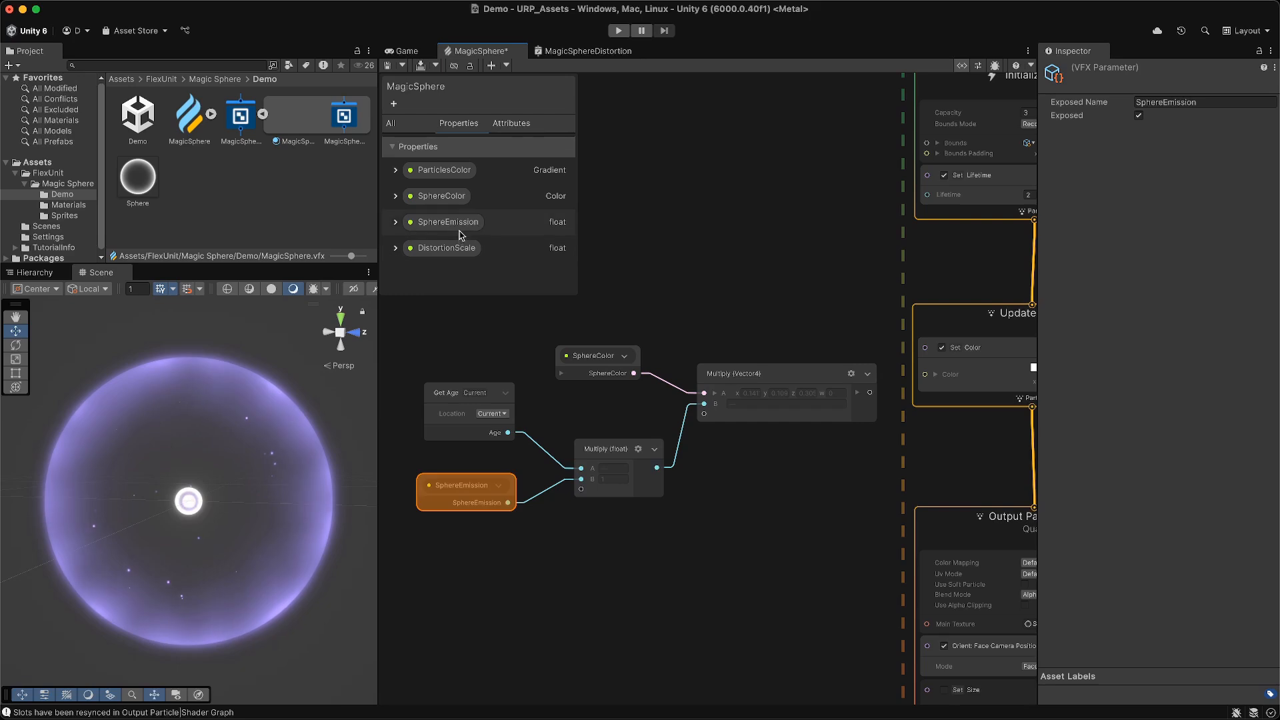
click(423, 224)
click(396, 222)
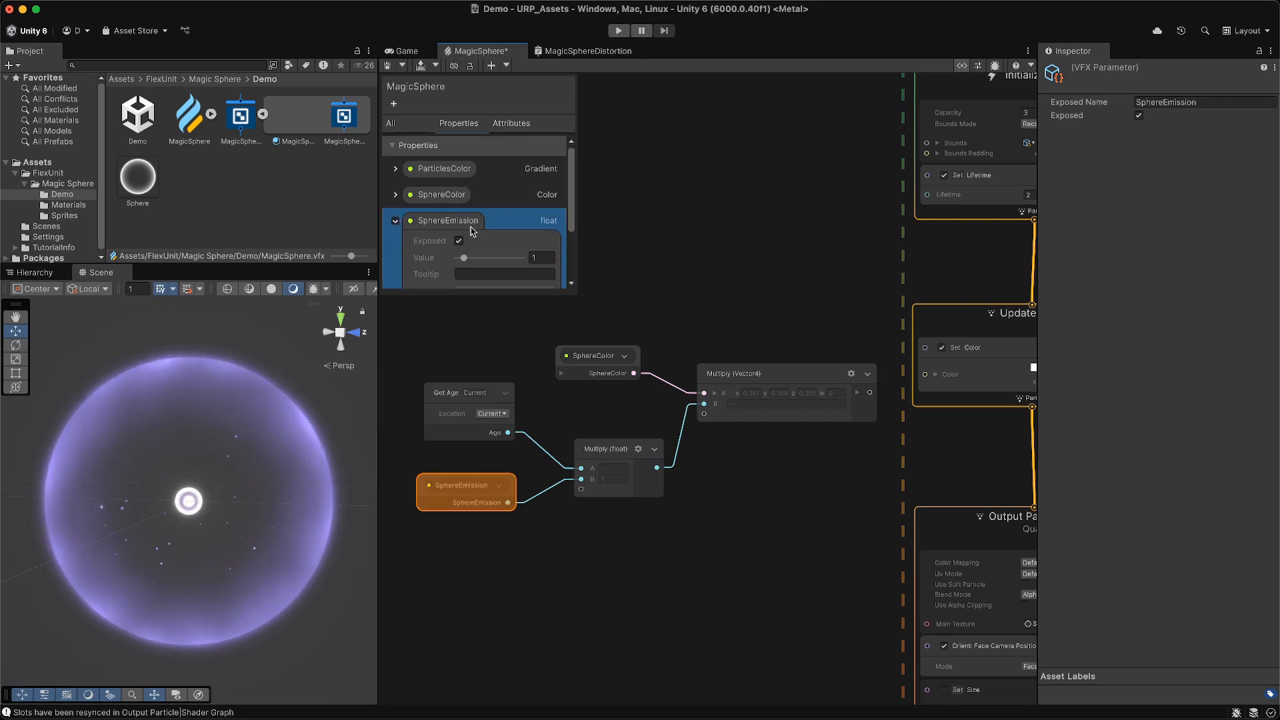
scroll(468, 239, down, 2)
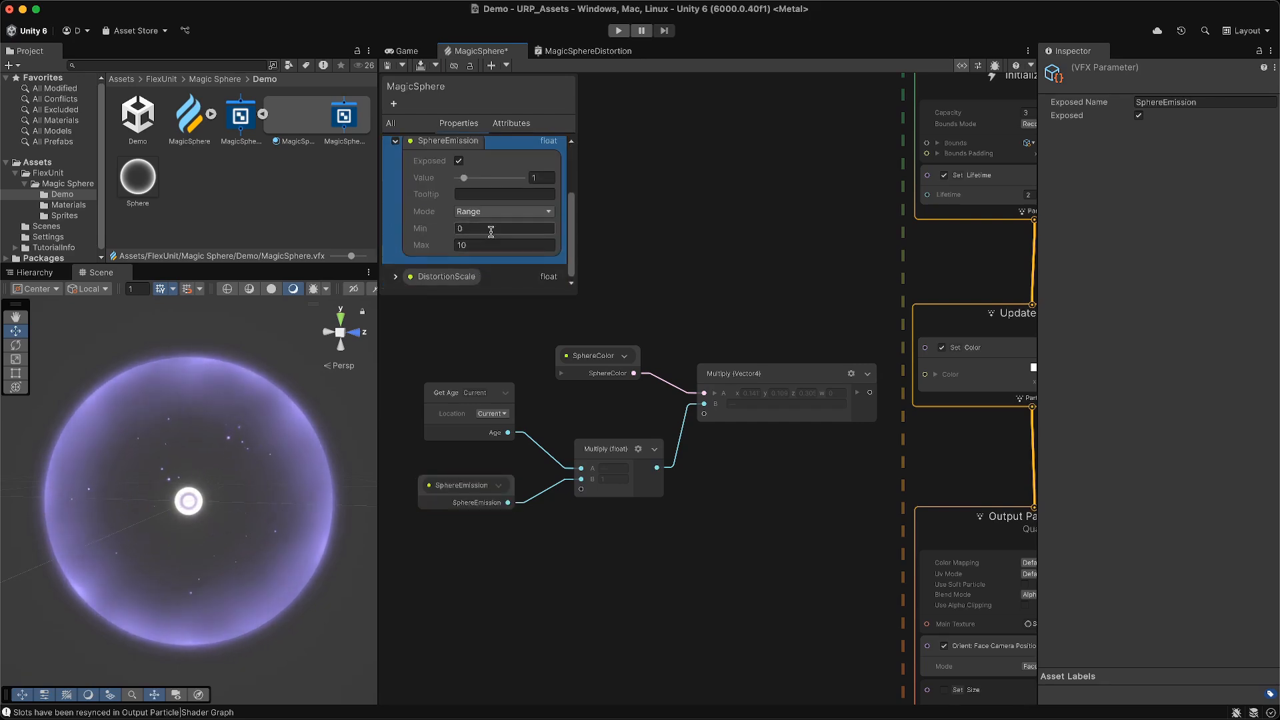
scroll(467, 209, up, 1)
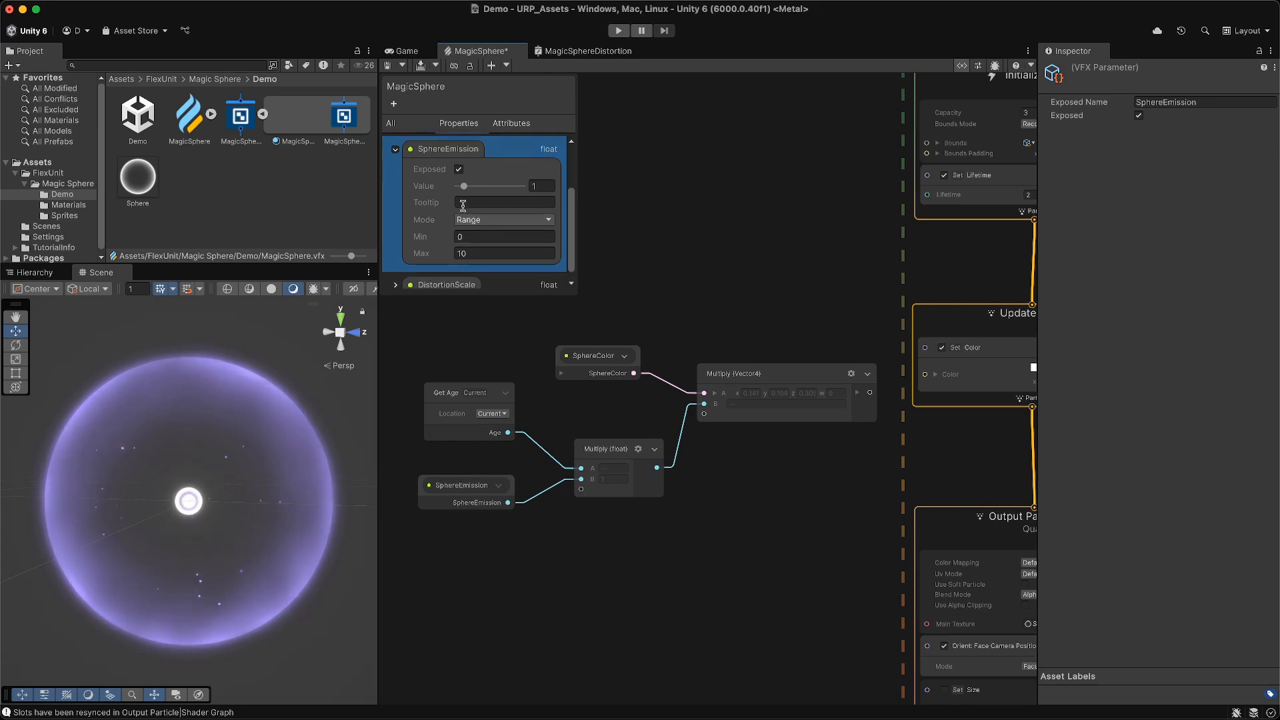
click(395, 149)
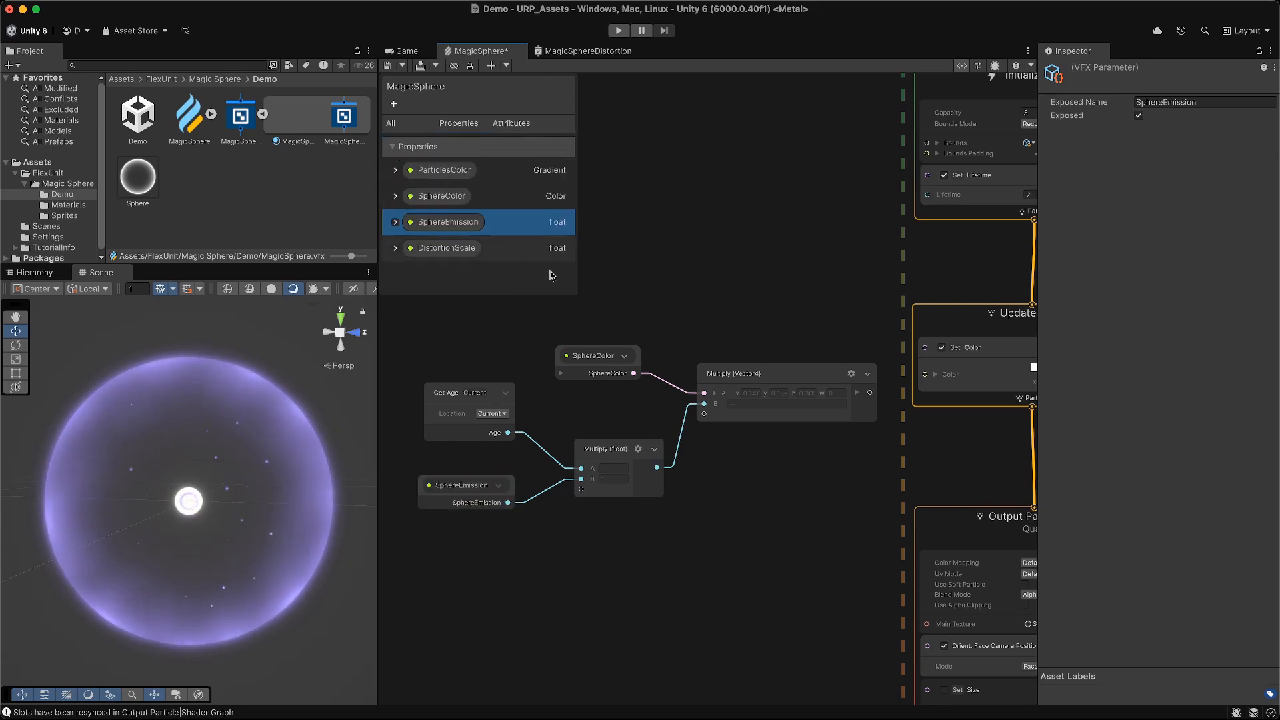
Connect the Multiply (Vector4) output to the Color input of the Set Color block in the Pulsation system.
click(620, 450)
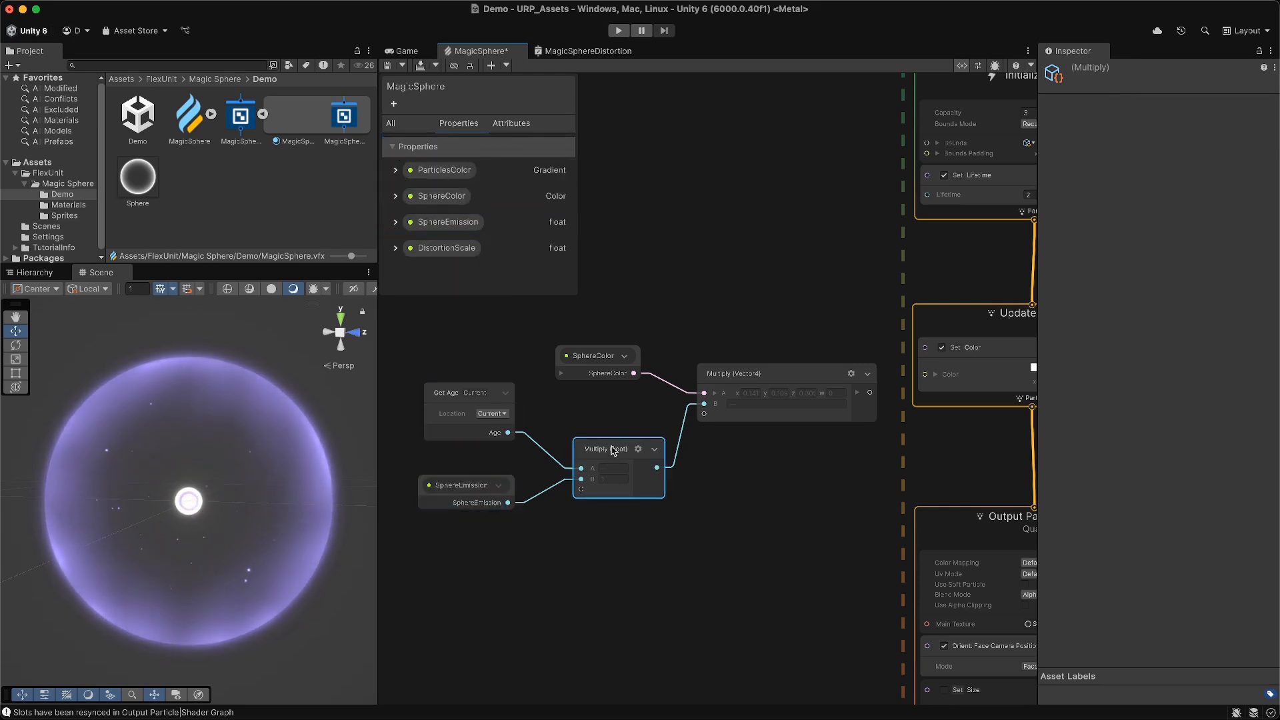
click(601, 357)
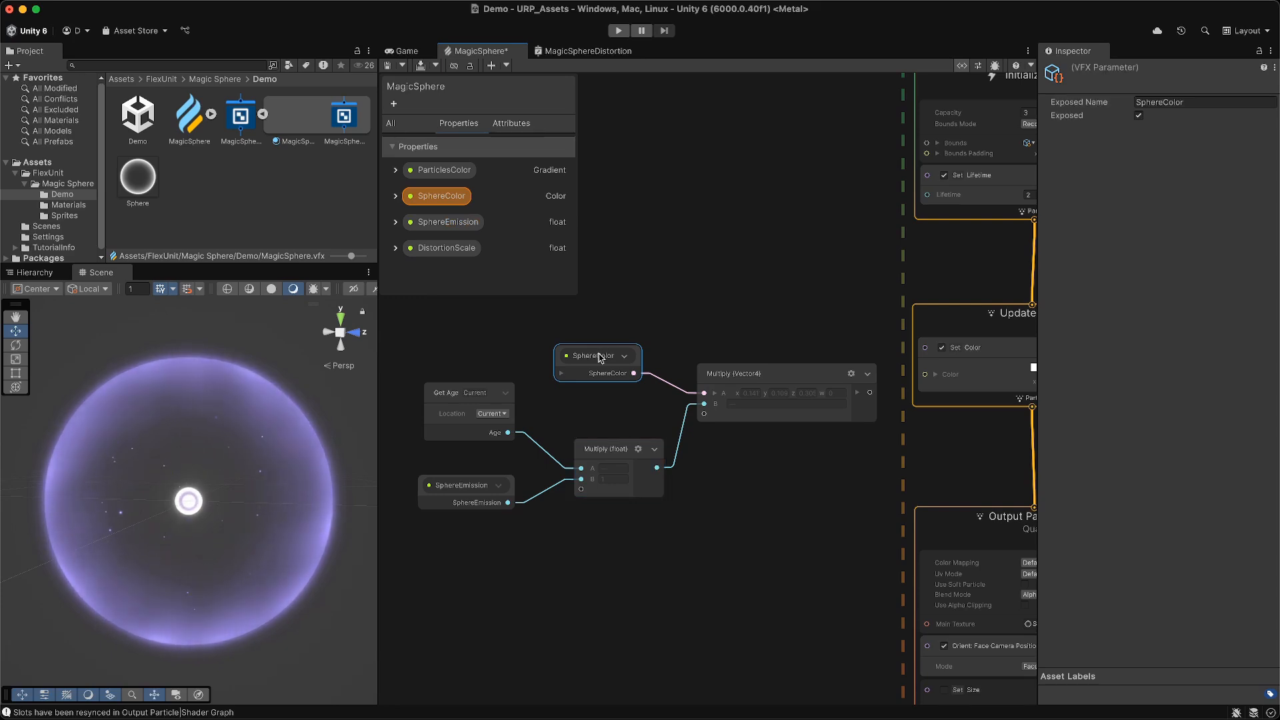
click(738, 377)
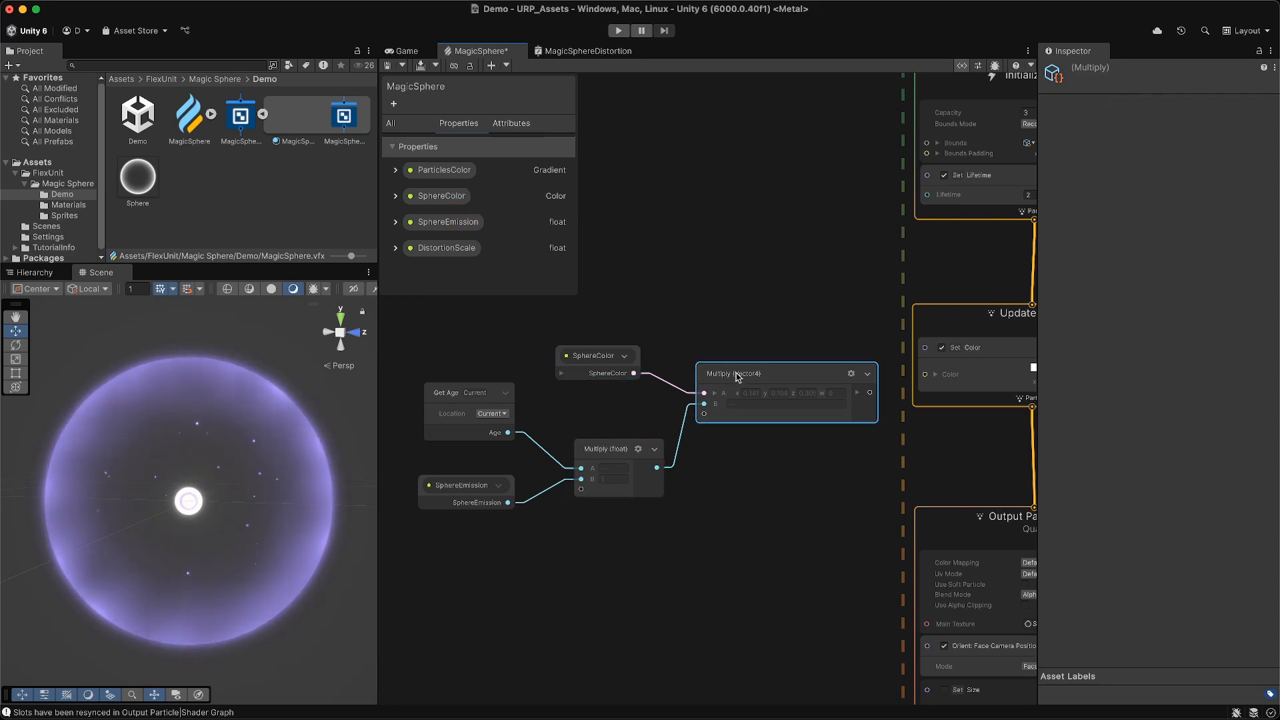
drag(869, 394, 931, 378)
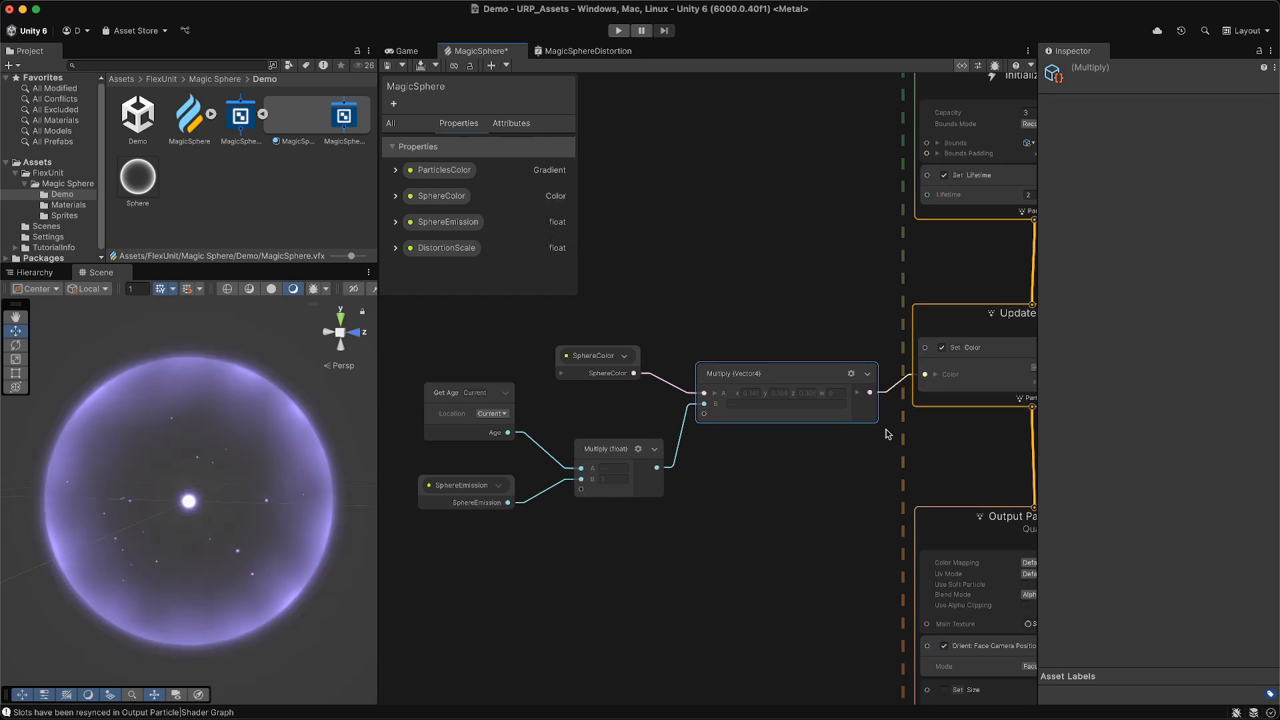
Hide the Blackboard and enable the Set Size and Multiply Color Over Life blocks in the Pulsation system's Output Particle context.
middle_drag(844, 492, 560, 503)
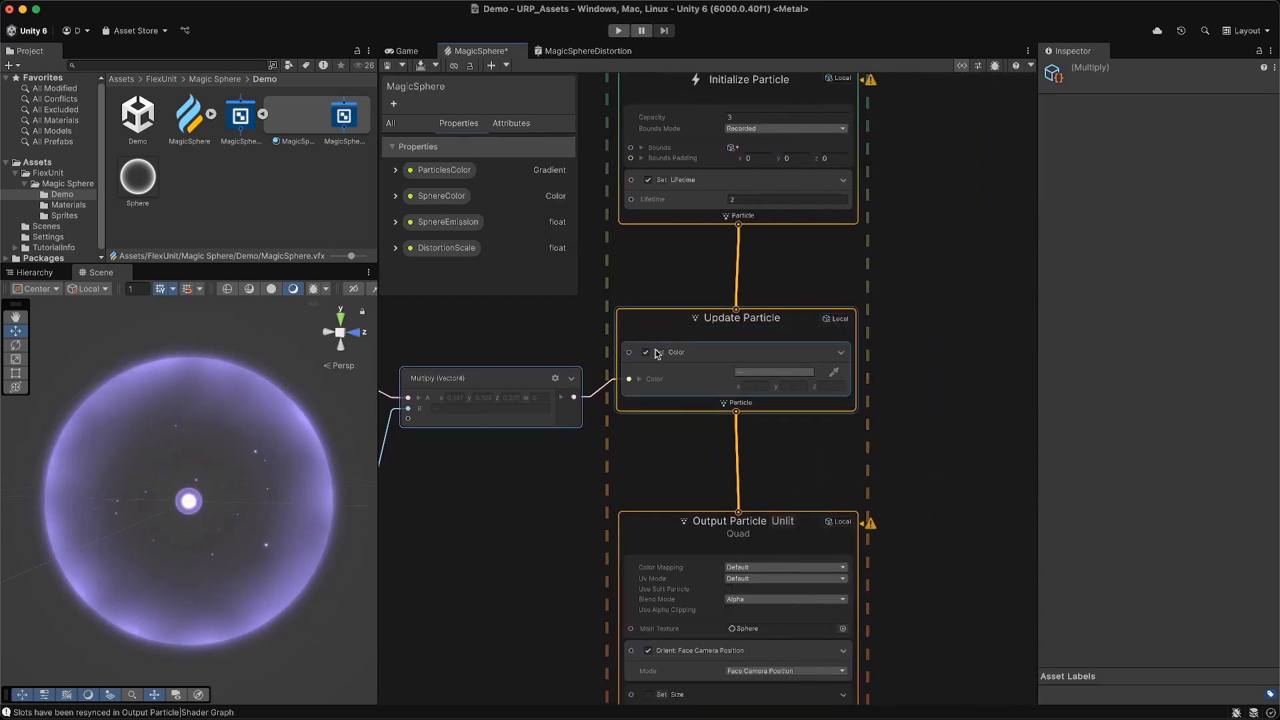
middle_drag(685, 486, 693, 282)
click(962, 66)
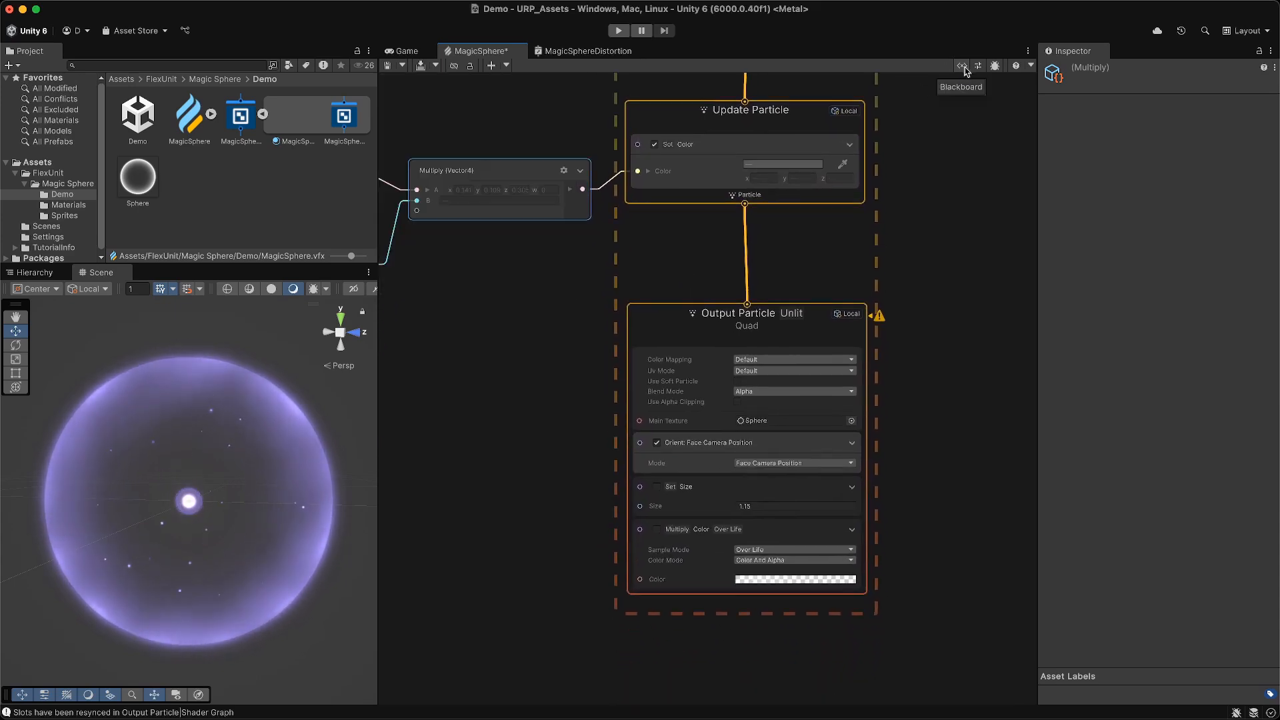
scroll(894, 306, up, 2)
middle_drag(894, 305, 878, 228)
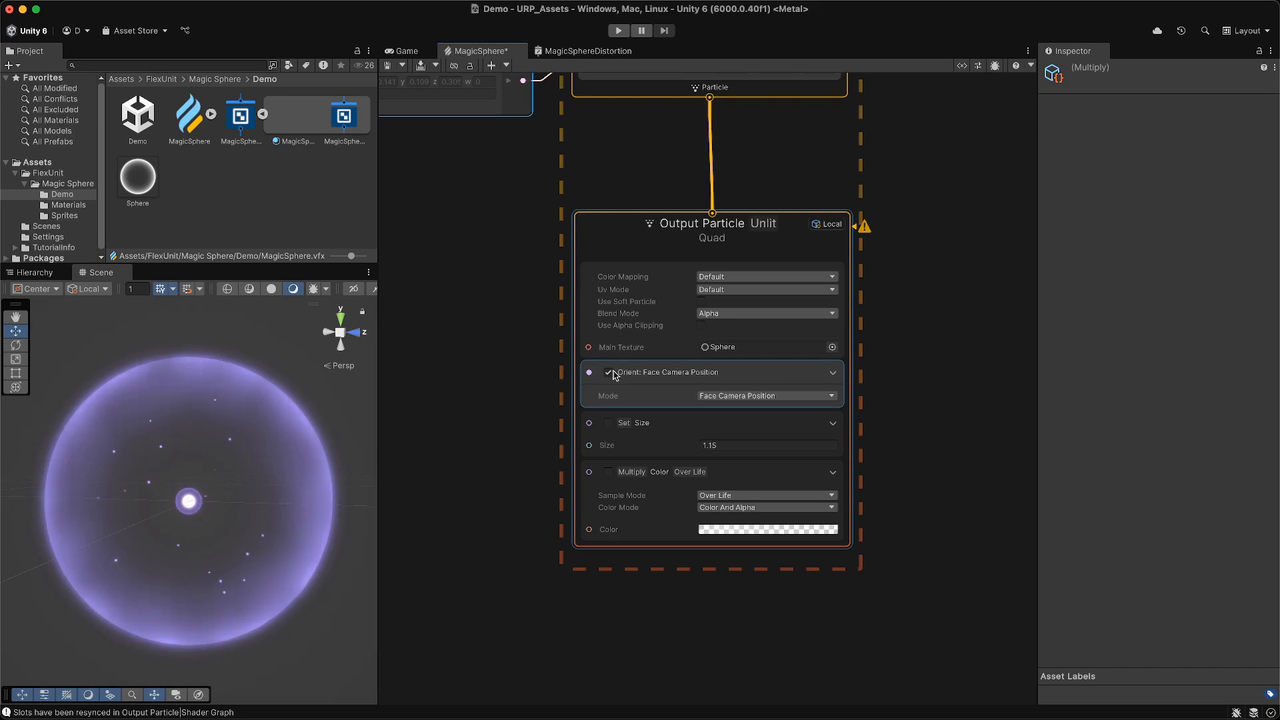
click(608, 423)
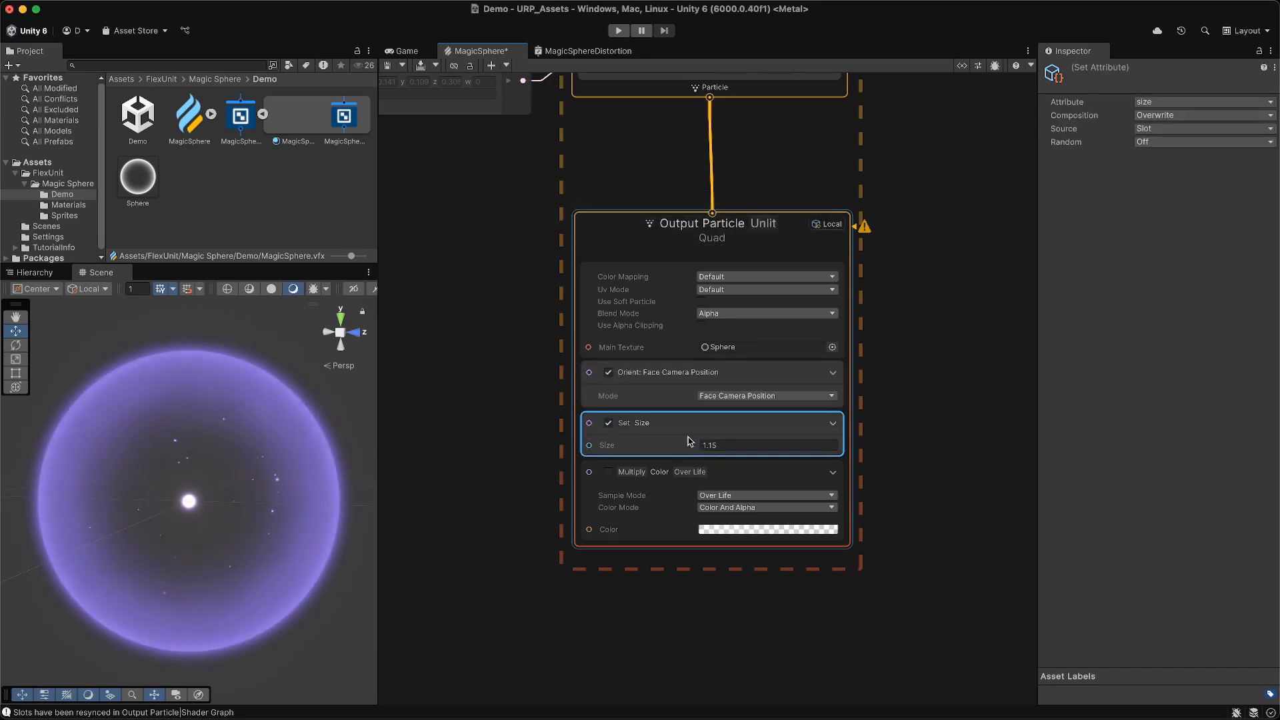
click(610, 473)
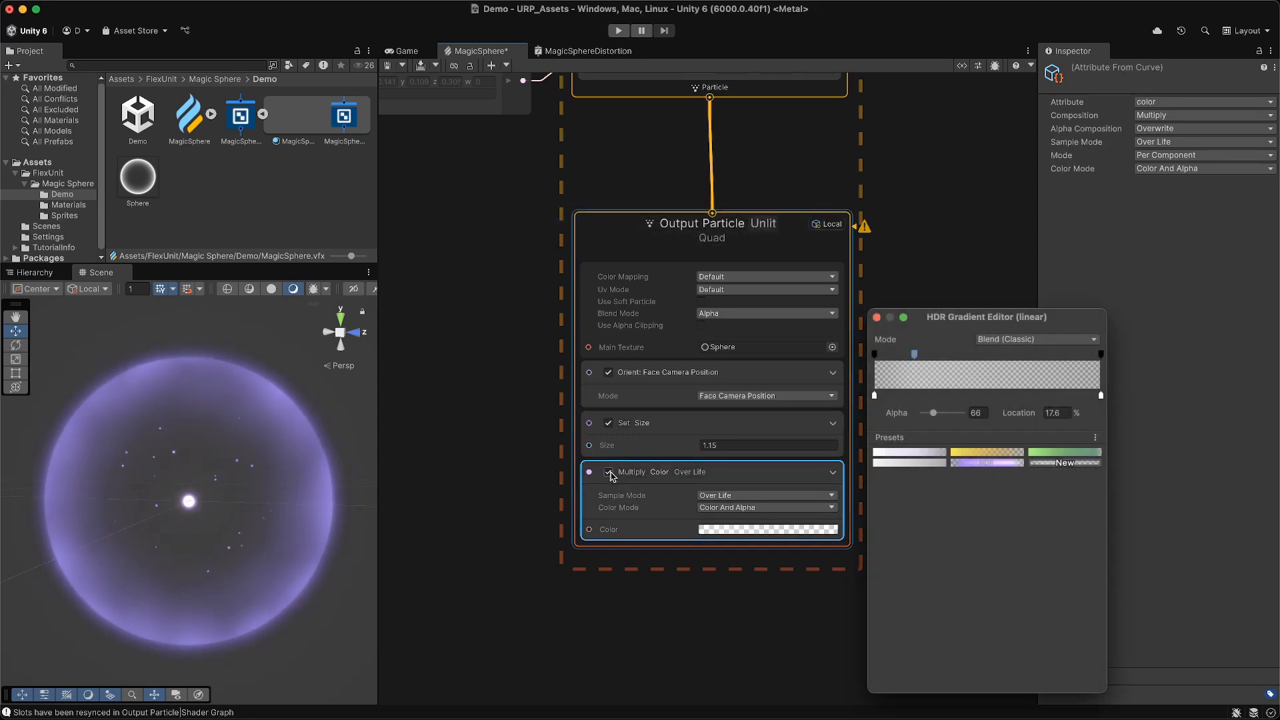
click(589, 470)
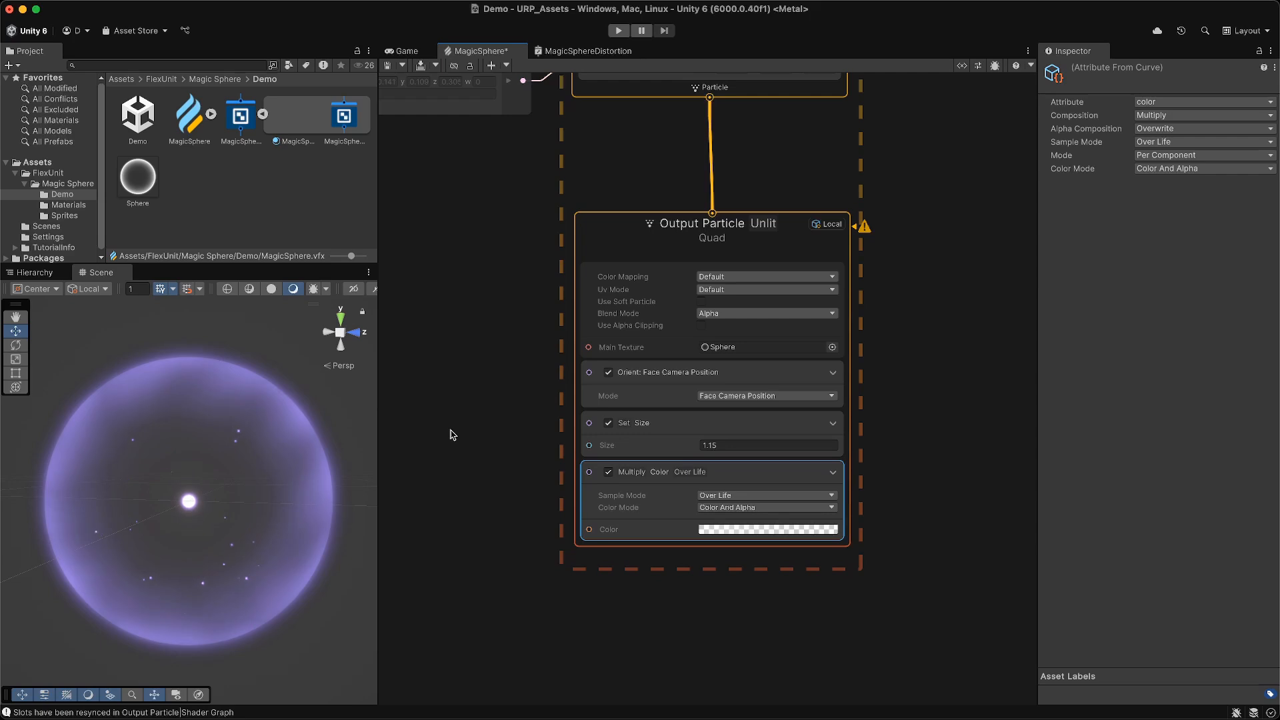
Enable the Constant Spawn Rate block in the Spawn context that feeds the Spiral system.
scroll(467, 435, down, 5)
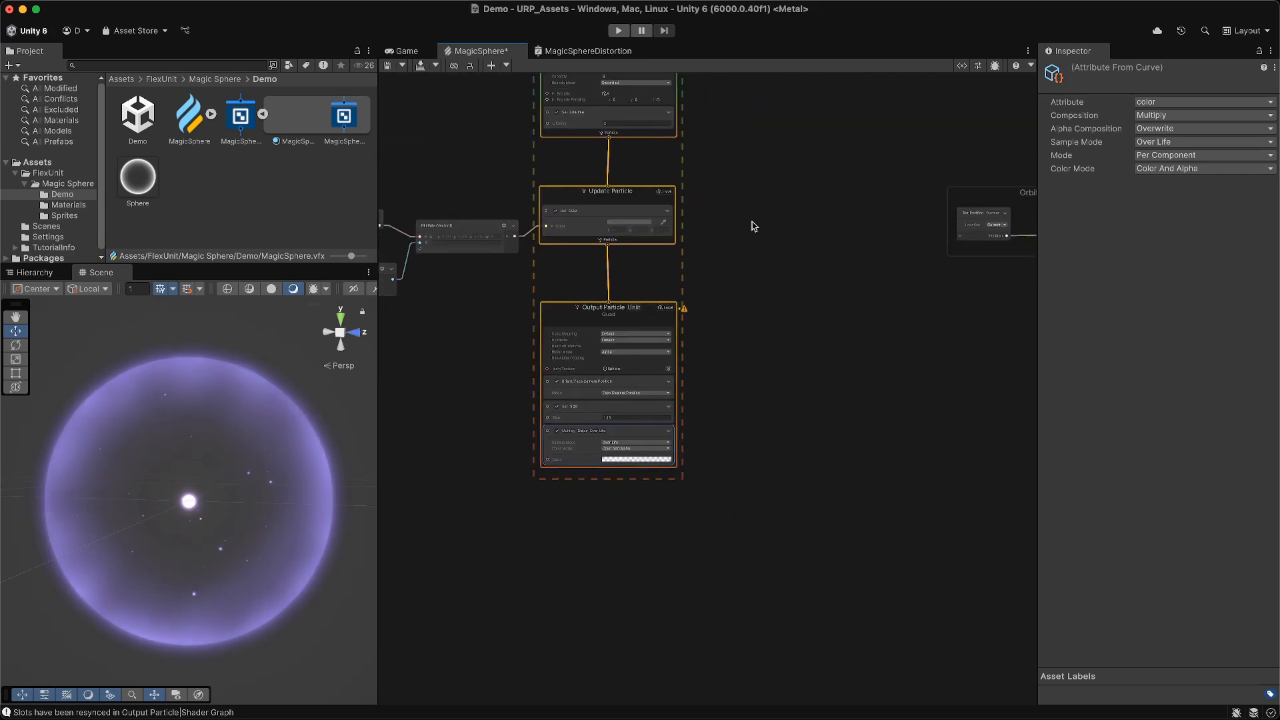
middle_drag(753, 227, 314, 325)
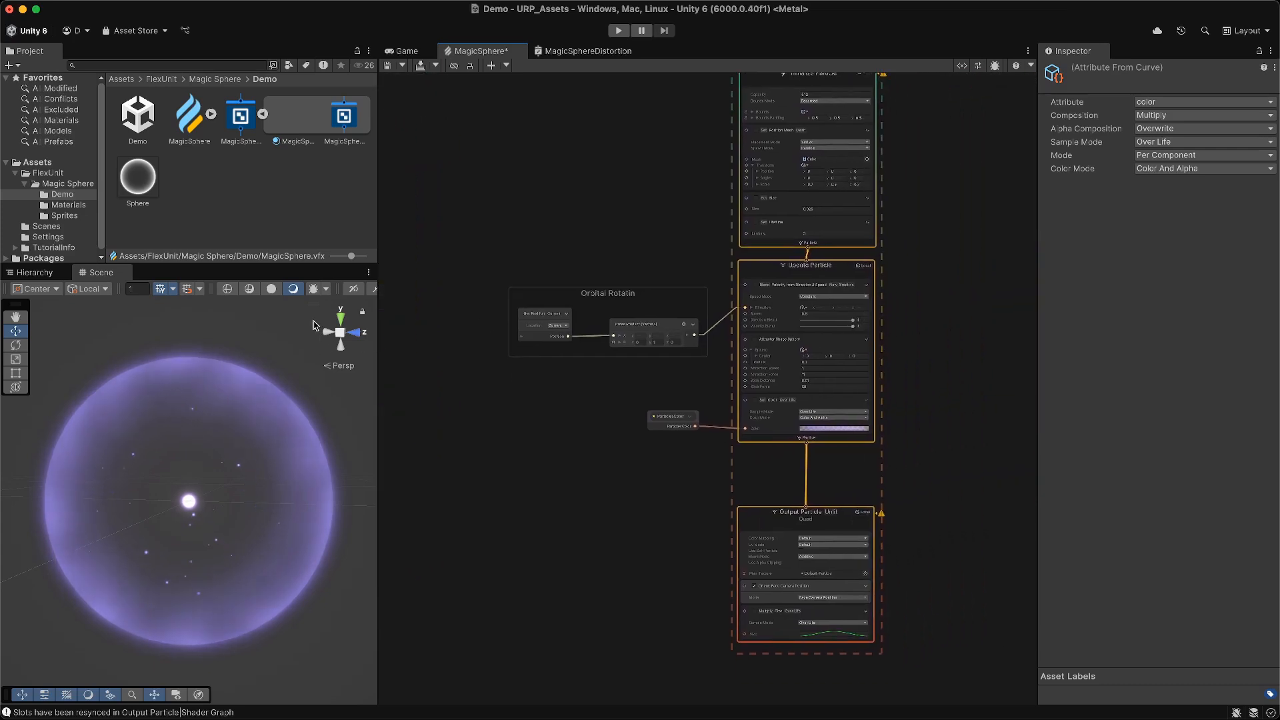
middle_drag(520, 142, 400, 537)
scroll(567, 449, up, 4)
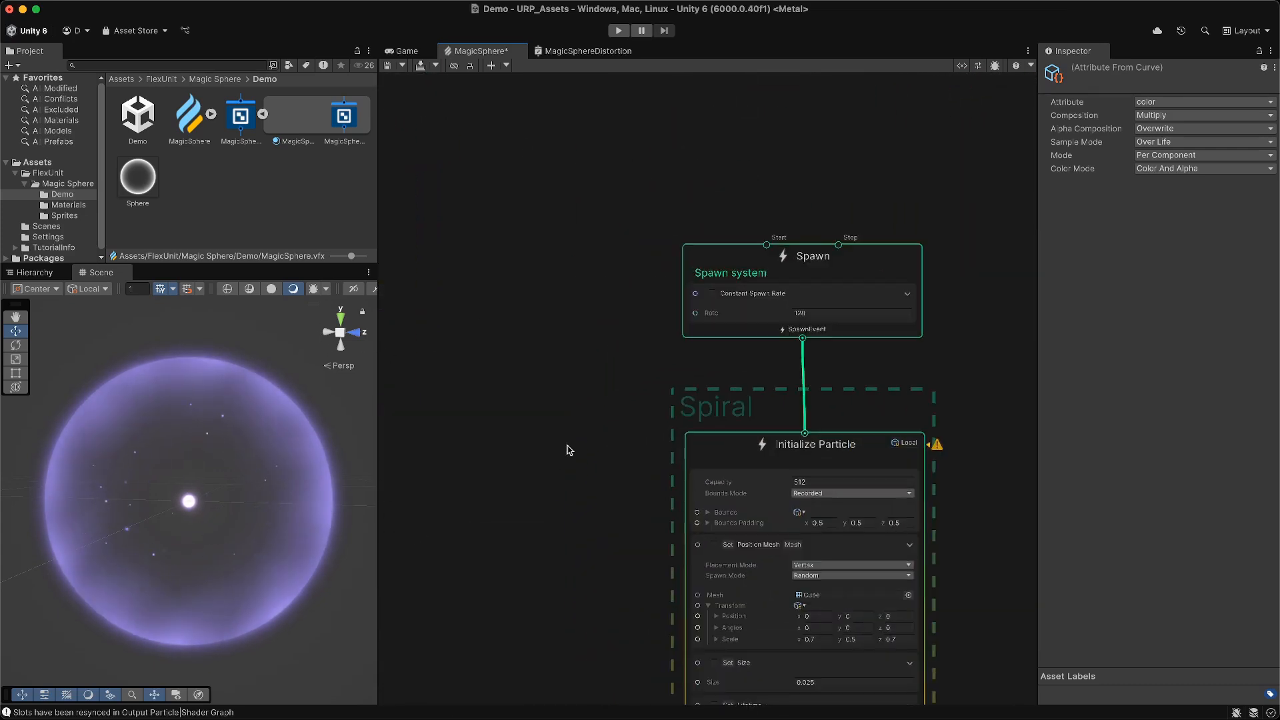
scroll(567, 445, up, 1)
middle_drag(571, 432, 405, 399)
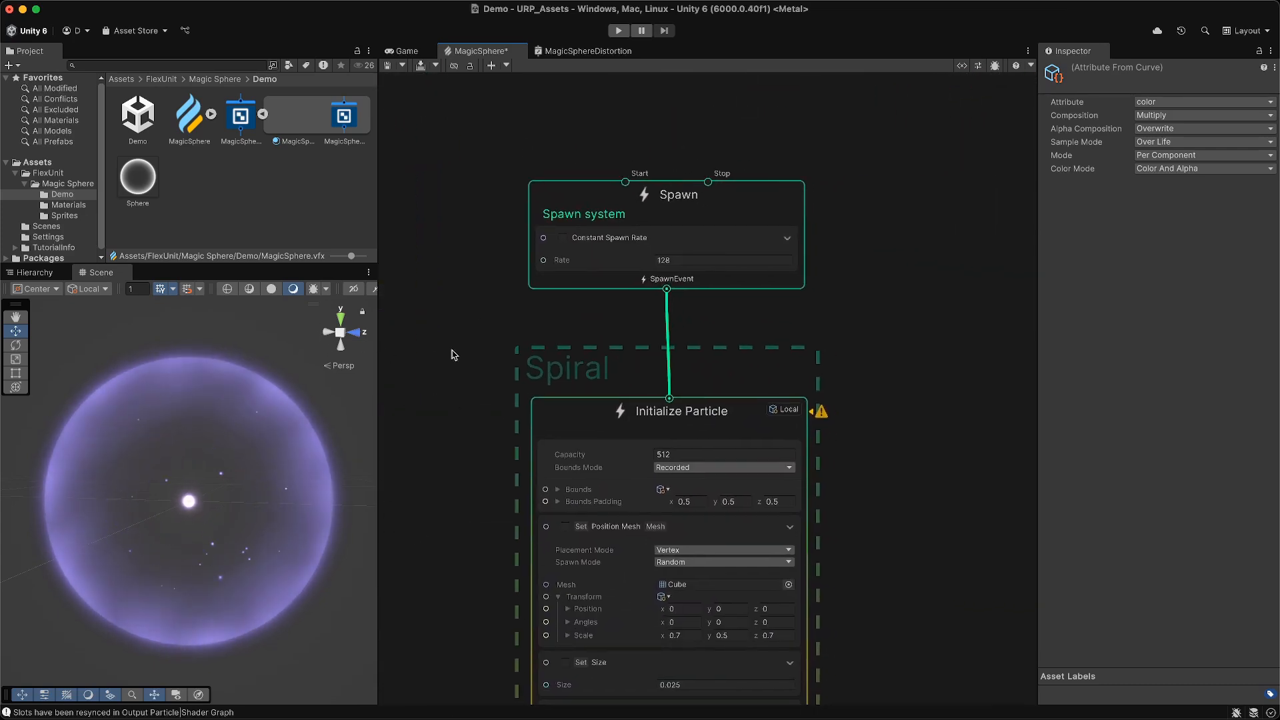
click(575, 246)
click(564, 238)
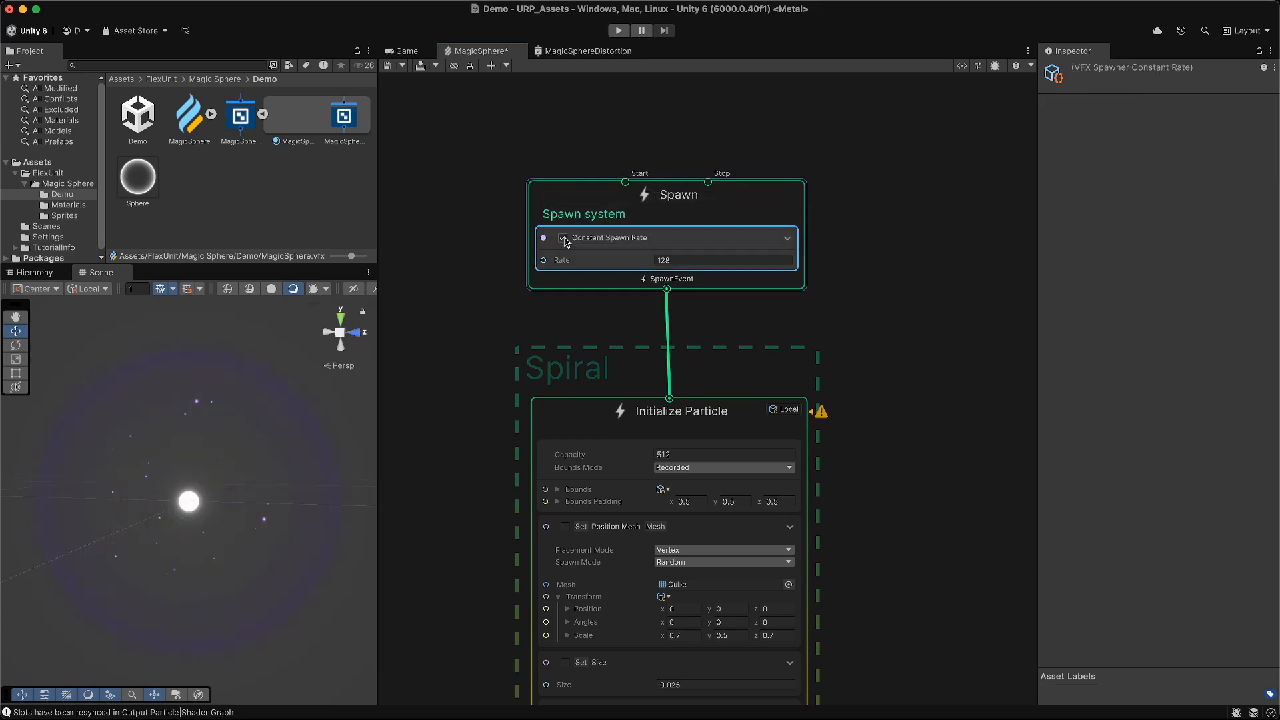
click(563, 238)
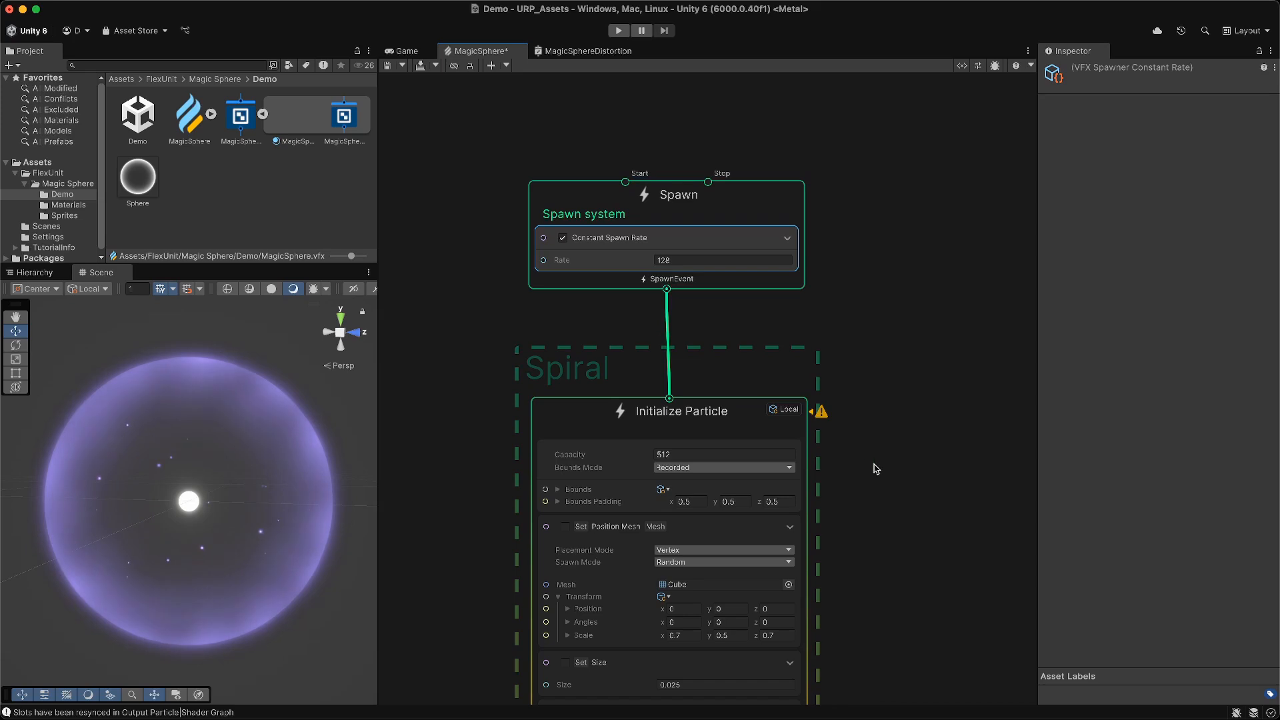
Enable the Set Position Mesh block with the Cube mesh and the Set Size block in the Spiral system's Initialize Particle context.
scroll(877, 471, down, 5)
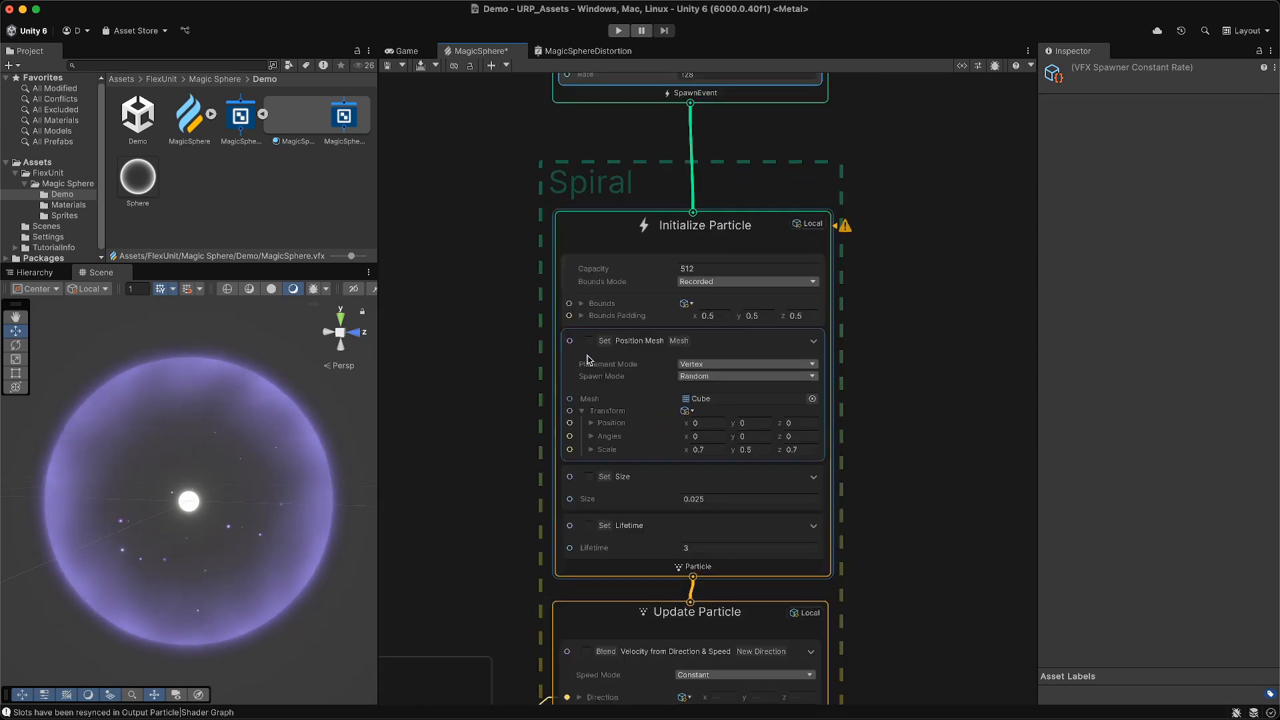
click(589, 342)
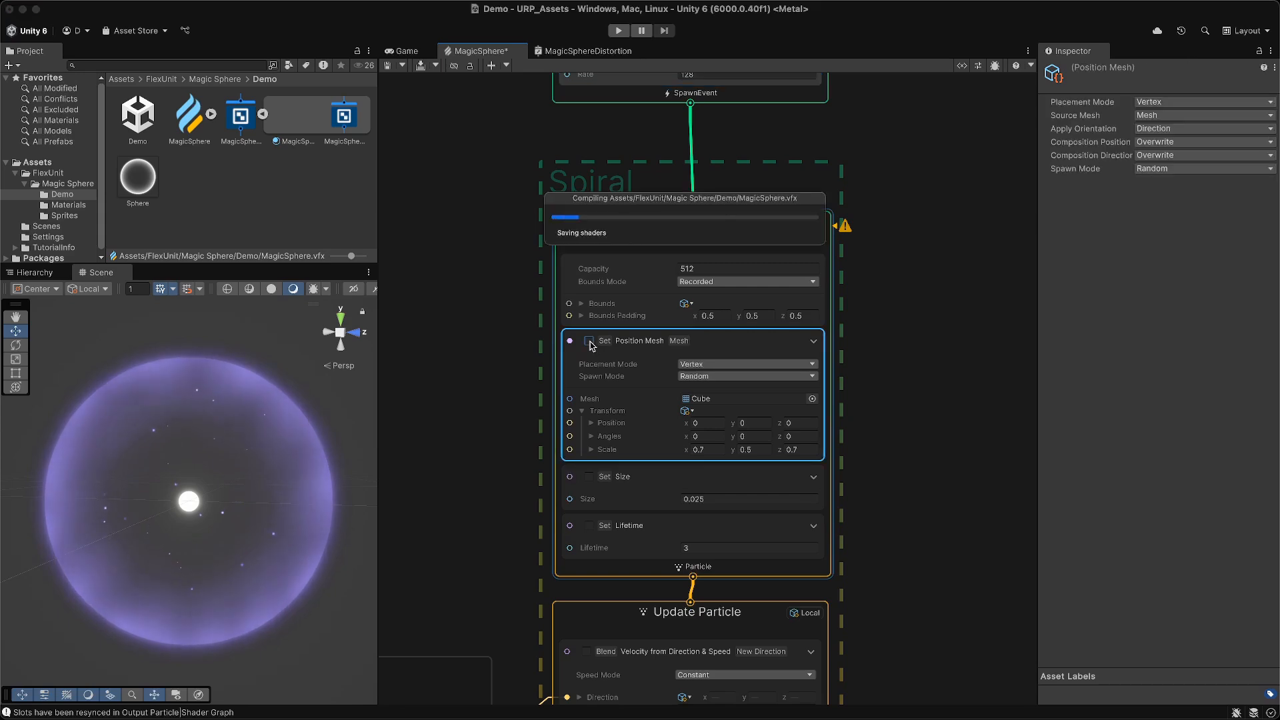
click(812, 399)
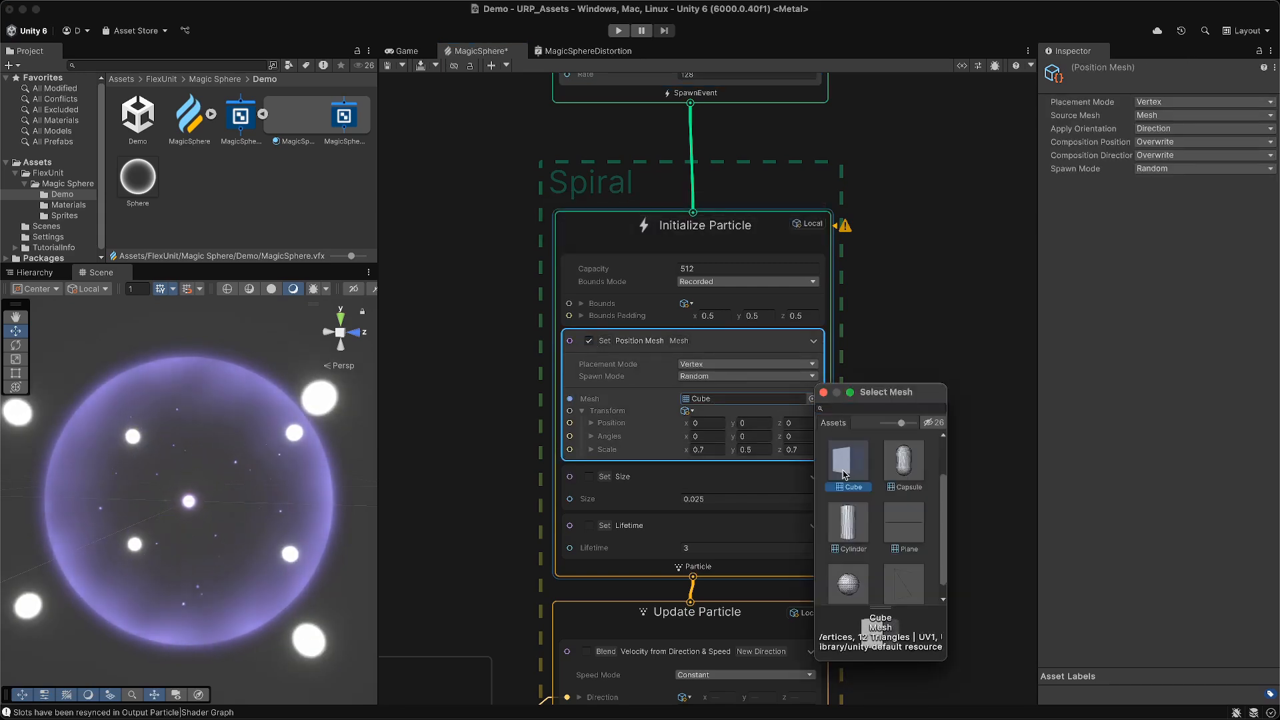
click(881, 339)
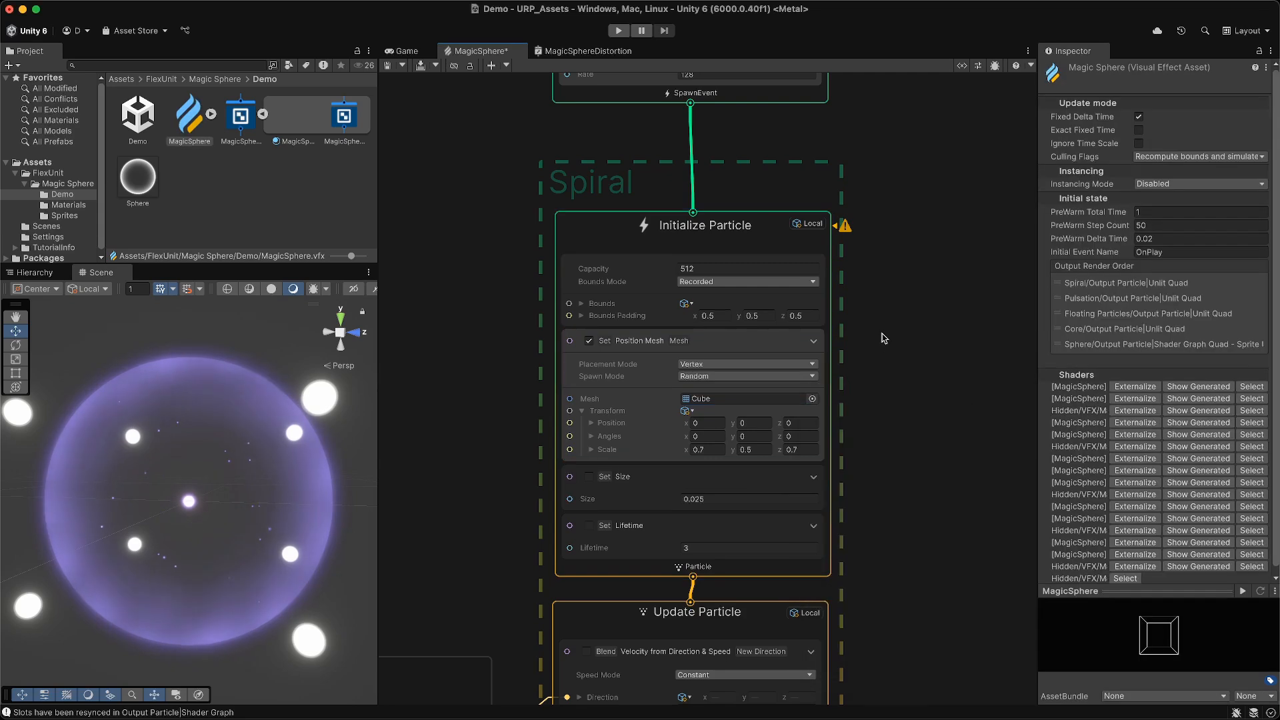
click(694, 450)
click(800, 450)
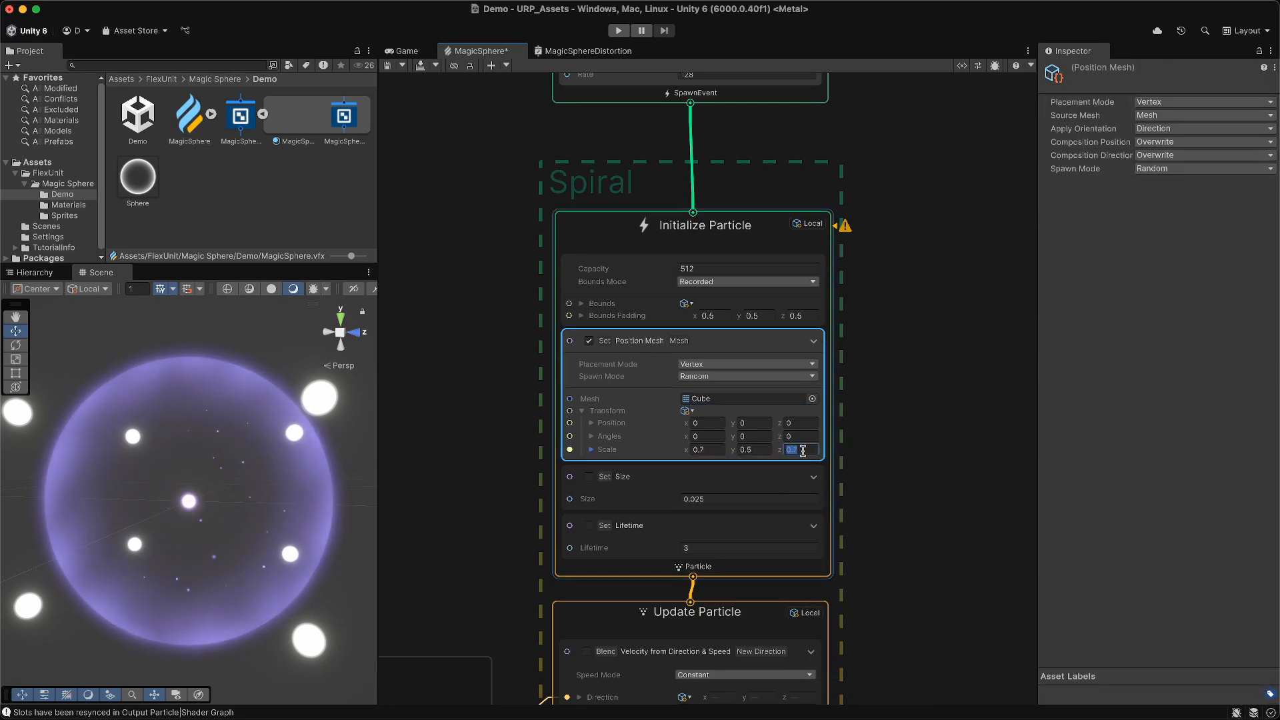
click(589, 477)
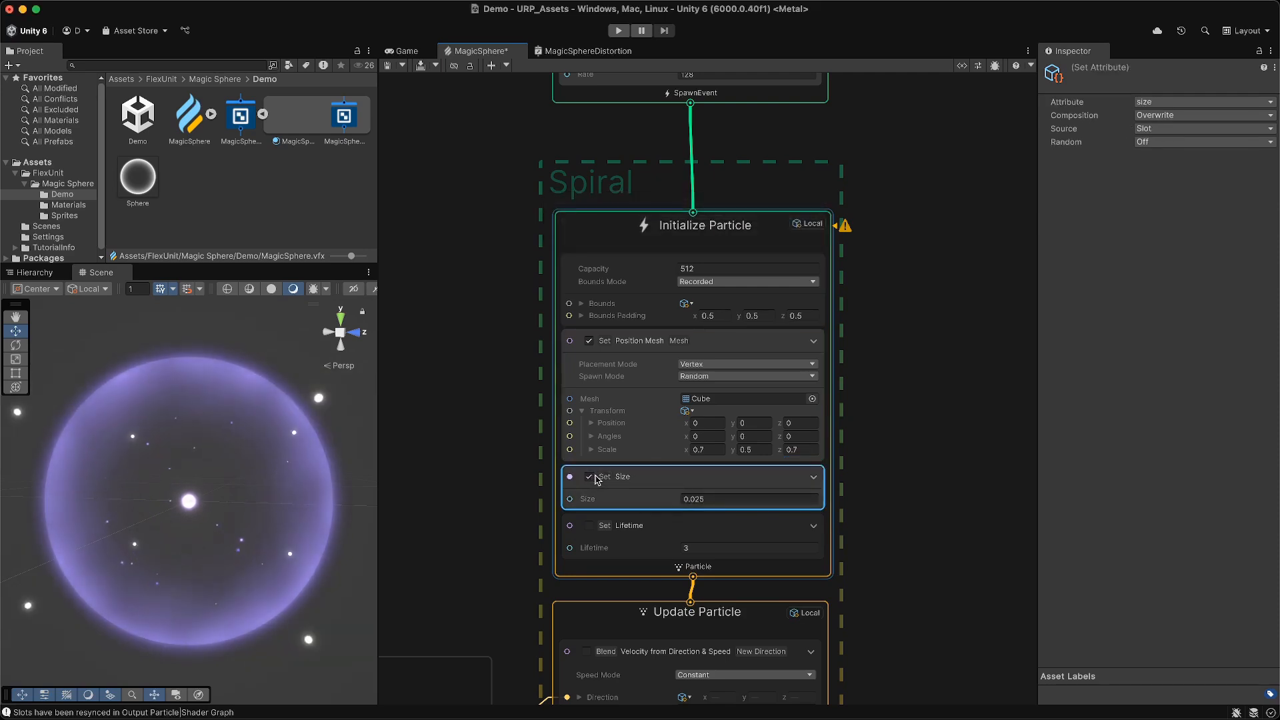
Enable the Set Lifetime block in the Spiral system's Initialize Particle context.
click(591, 526)
click(589, 526)
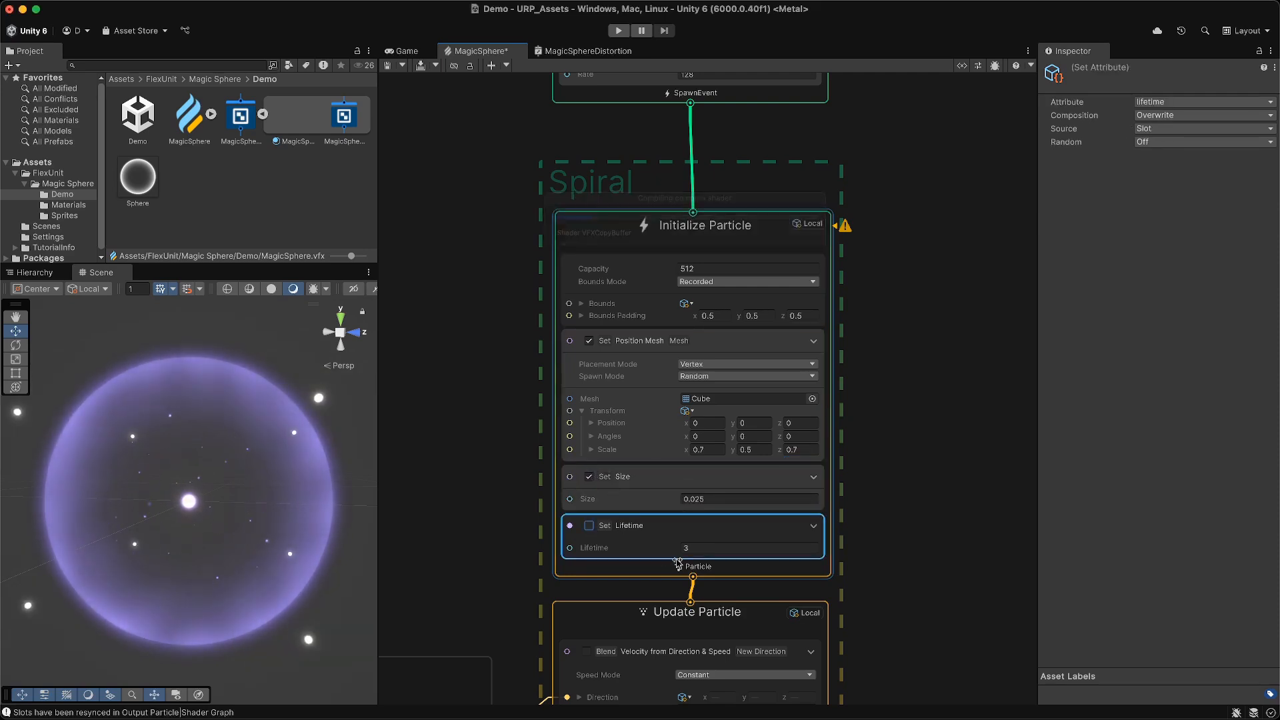
click(690, 548)
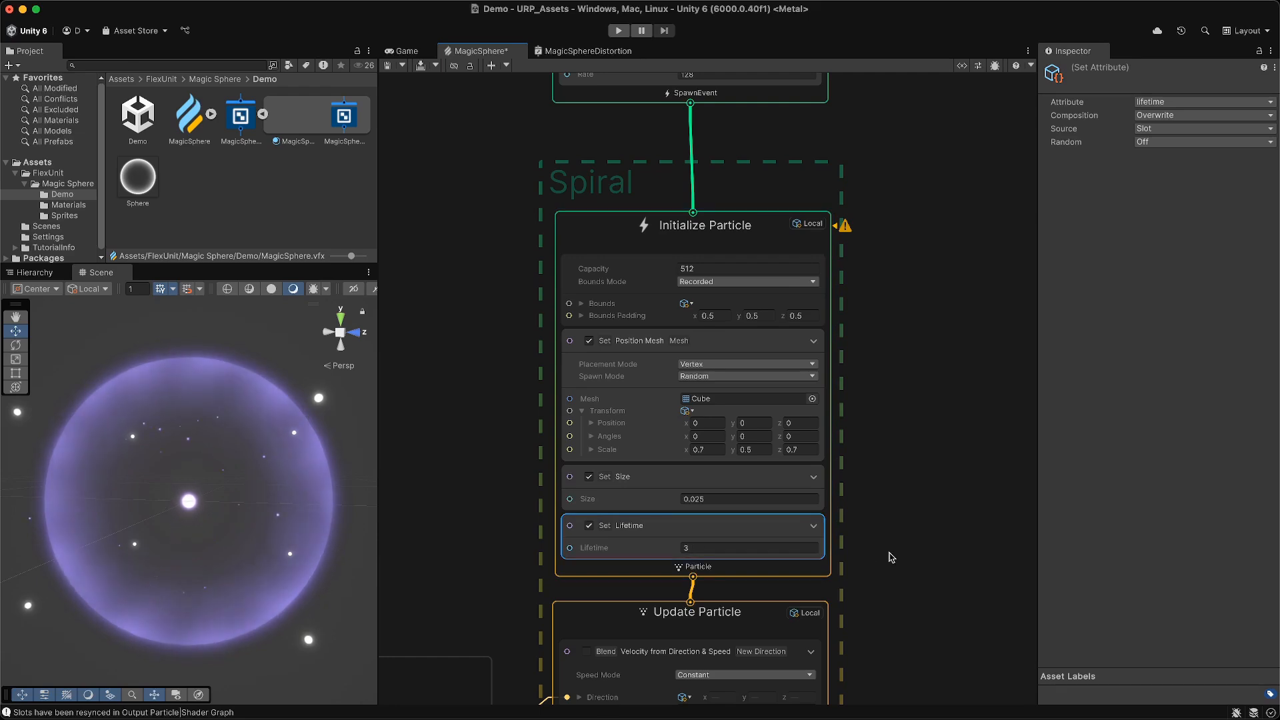
Enable the Velocity from Direction & Speed block in the Spiral system's Update Particle context and inspect the Orbital Rotatin nodes feeding its direction.
middle_drag(890, 553, 1051, 252)
scroll(884, 252, down, 2)
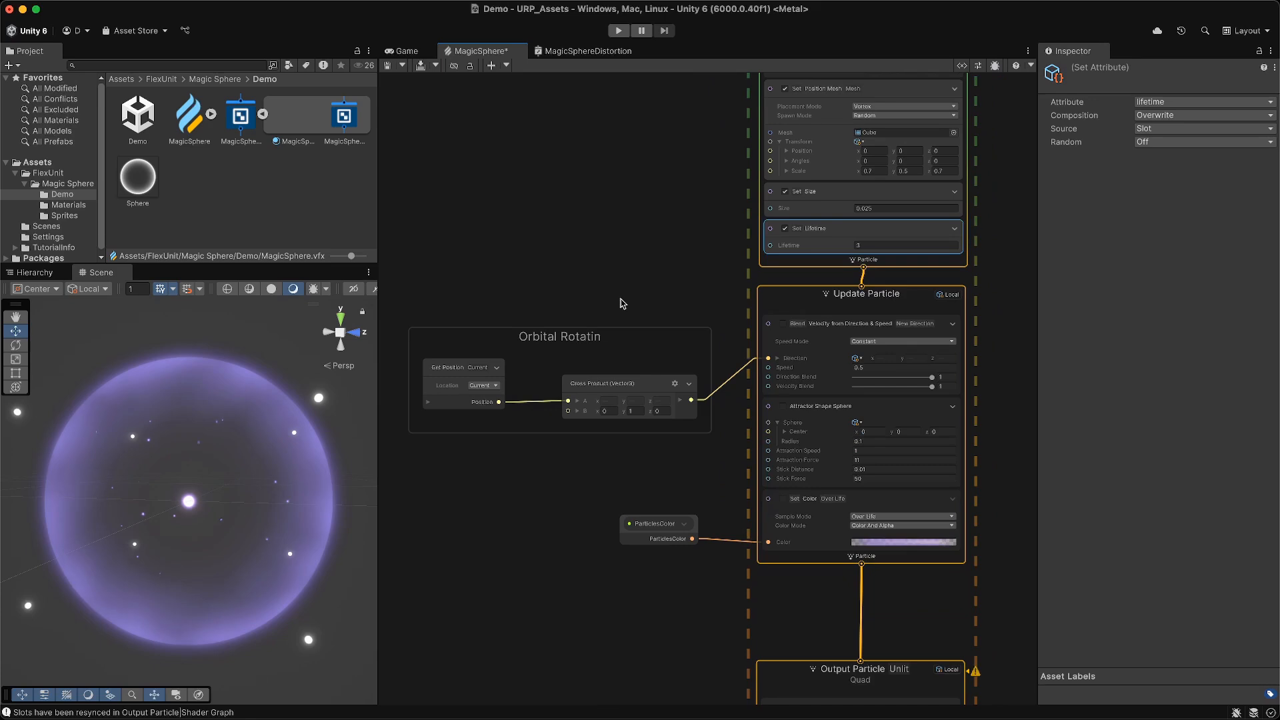
click(637, 342)
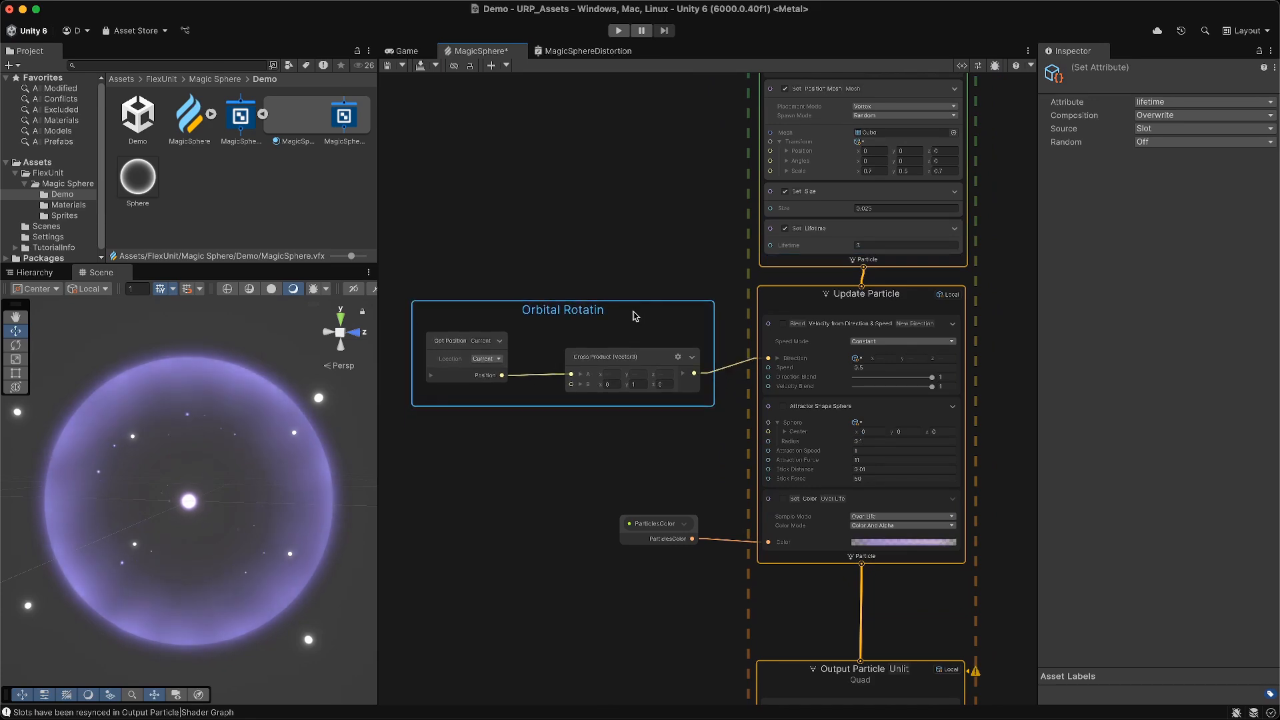
scroll(652, 319, up, 1)
scroll(652, 319, down, 1)
click(786, 328)
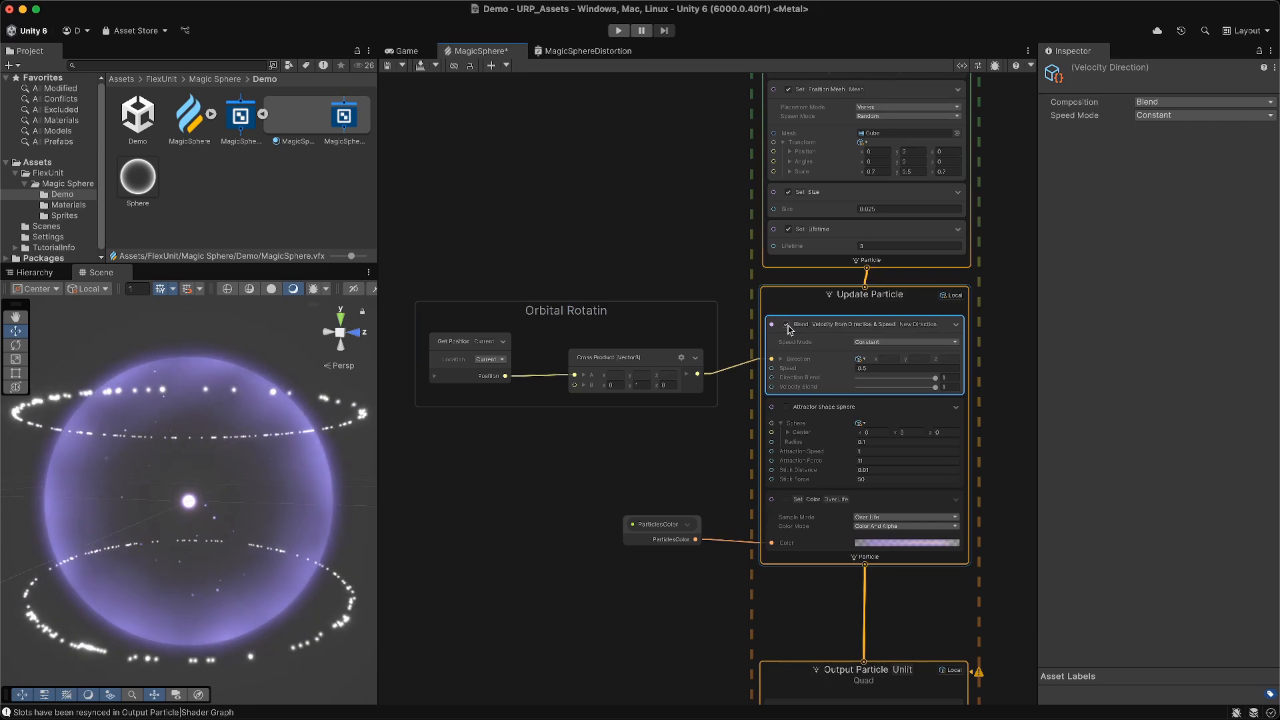
click(450, 340)
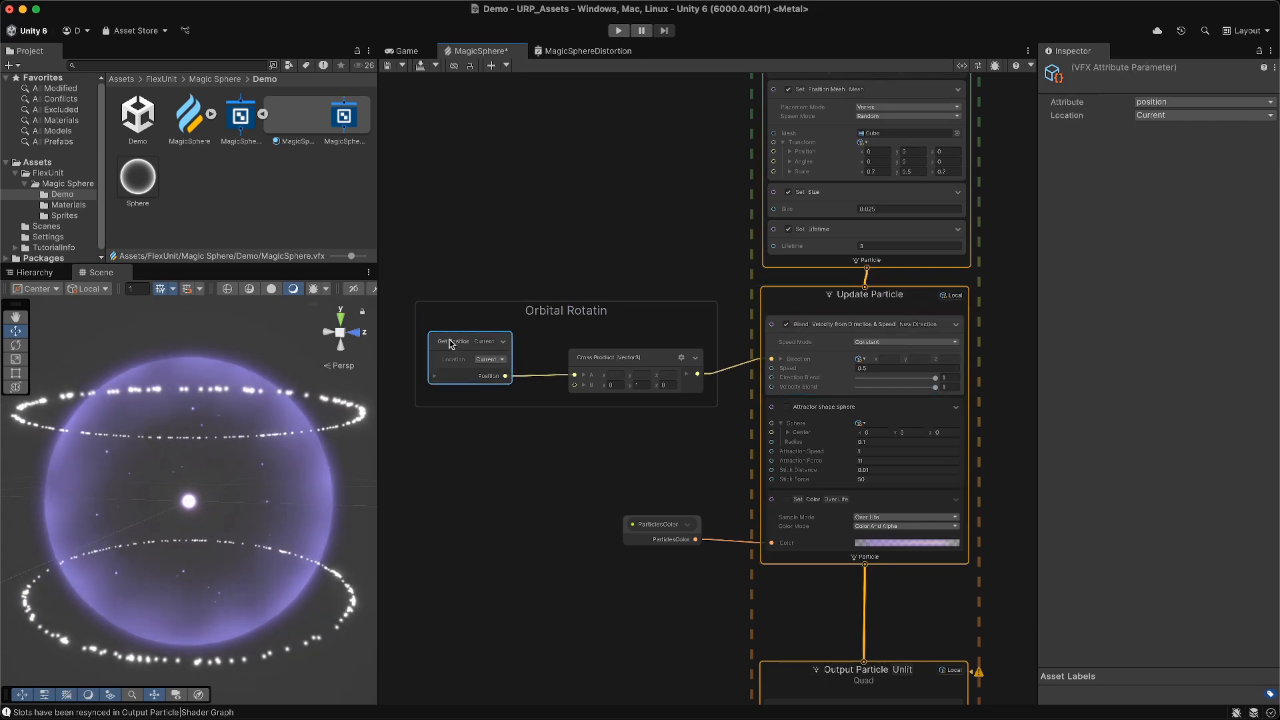
click(607, 360)
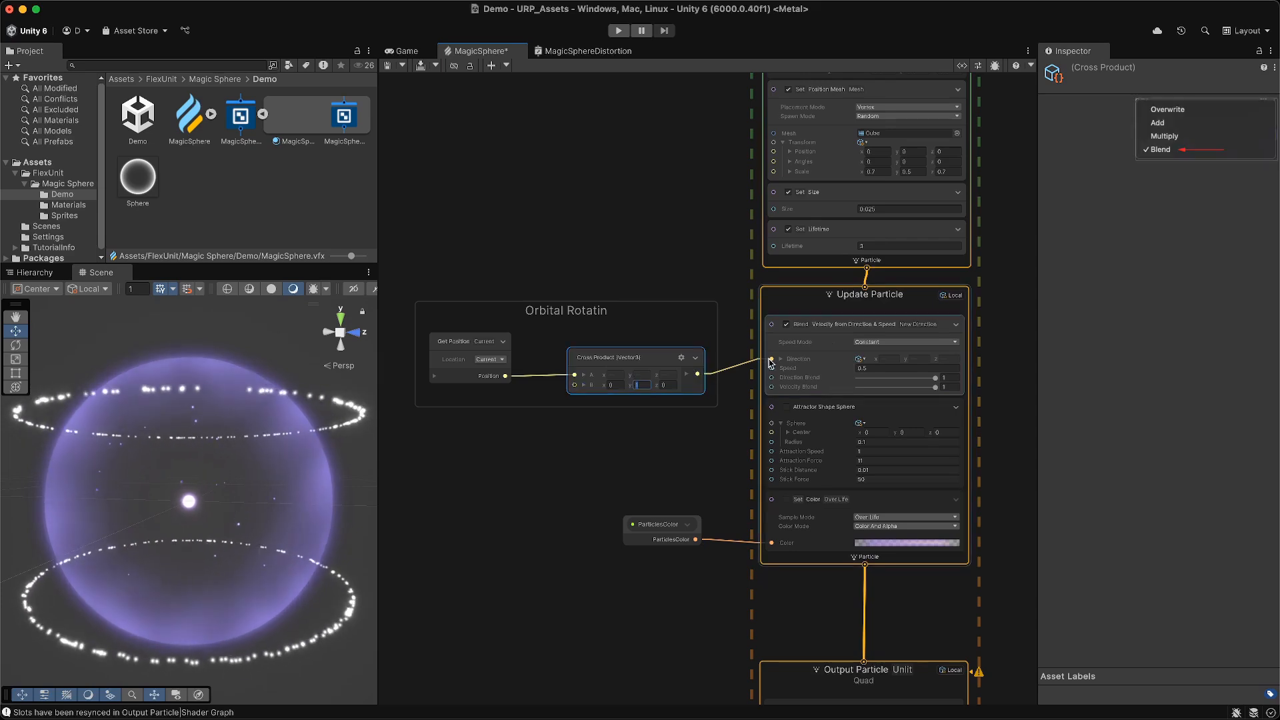
drag(761, 363, 769, 366)
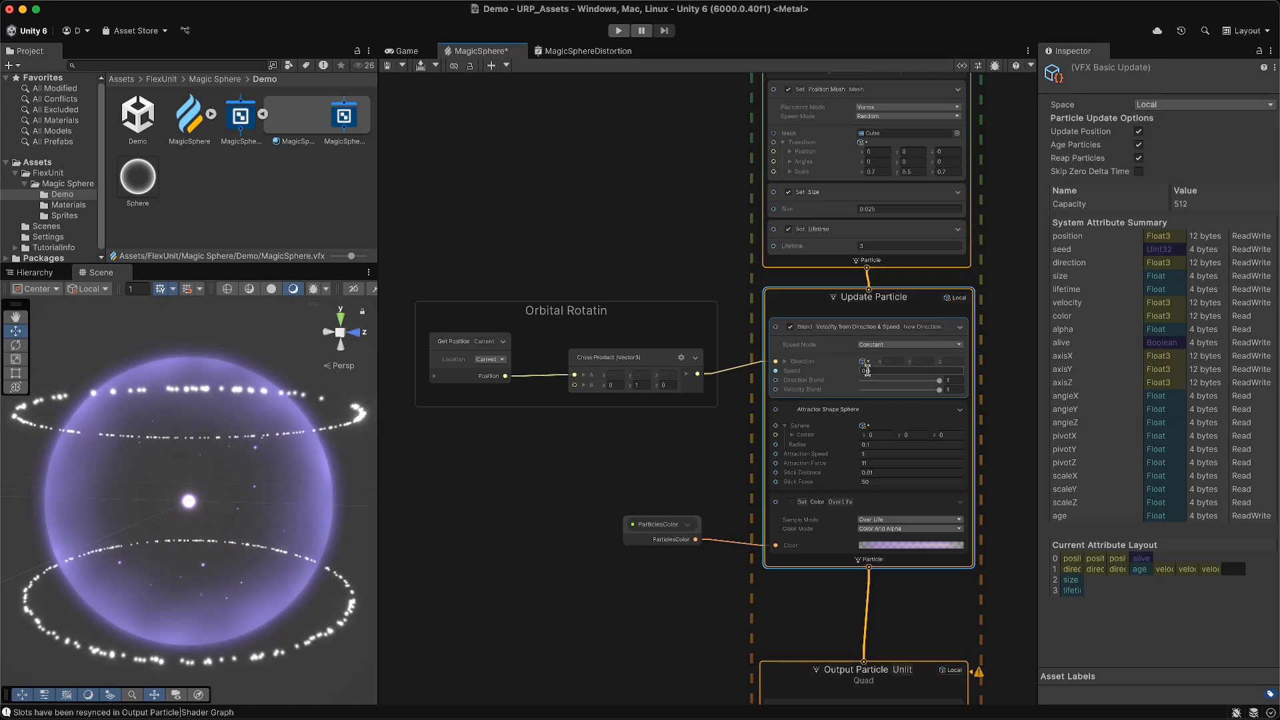
click(875, 370)
click(705, 418)
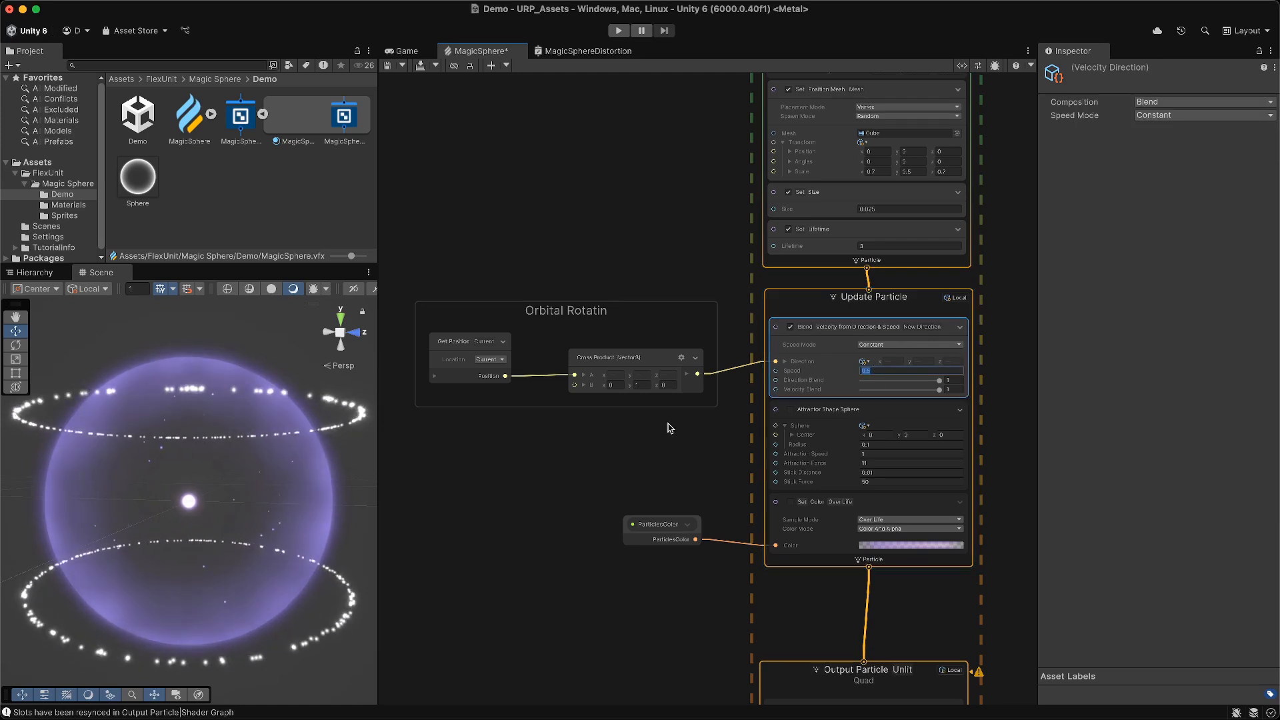
Enable the Attractor Shape Sphere block in the Spiral system's Update Particle context and inspect its attraction and stick settings.
middle_drag(672, 477, 639, 433)
click(758, 371)
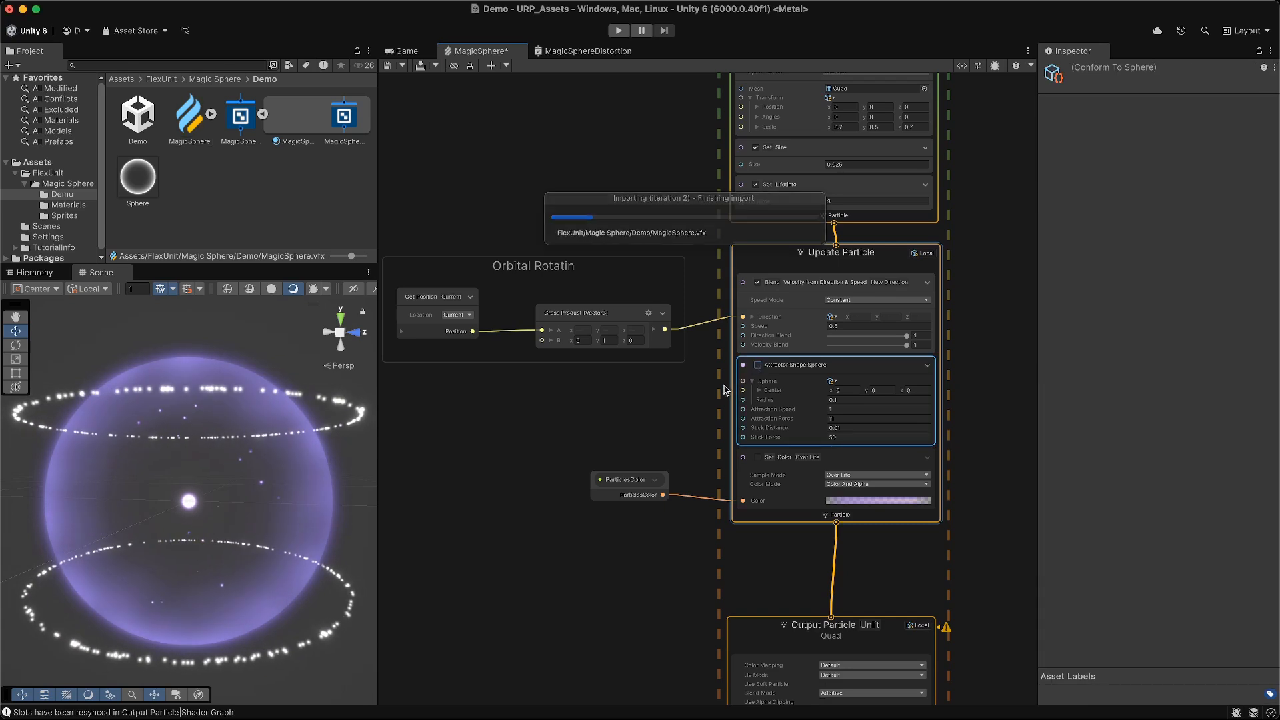
middle_drag(687, 396, 537, 357)
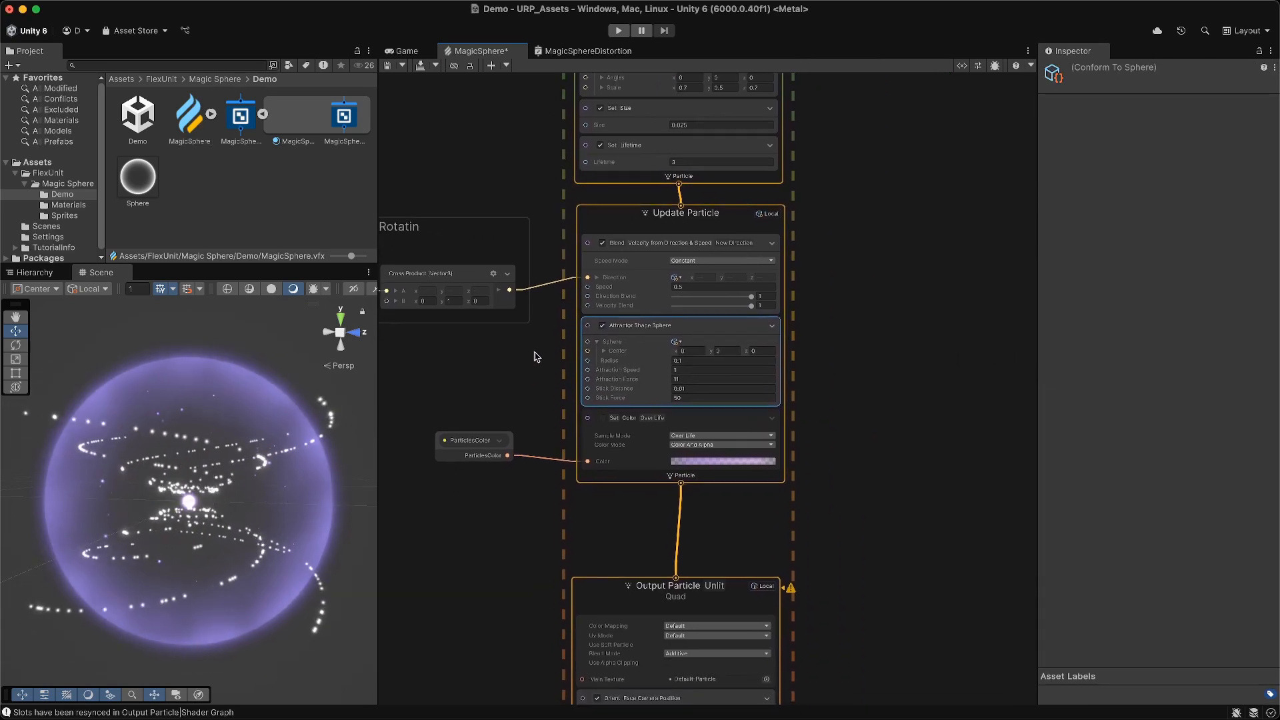
scroll(666, 358, up, 3)
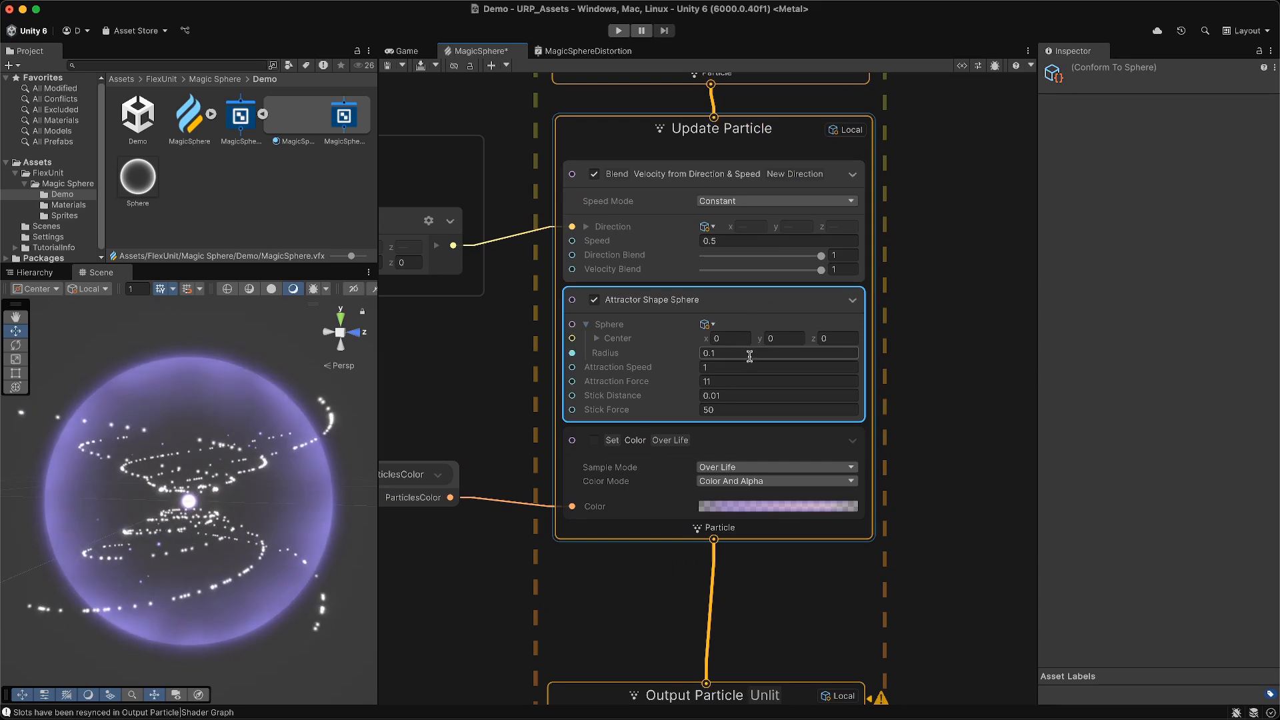
click(725, 367)
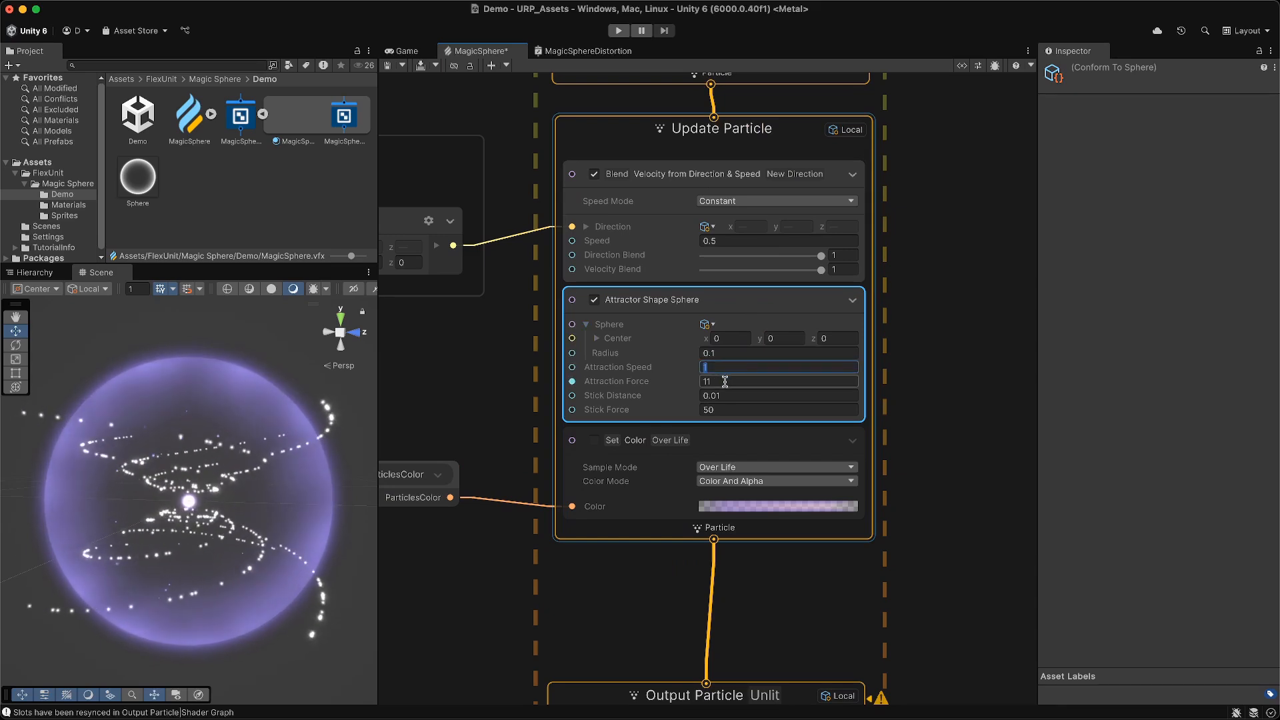
click(728, 396)
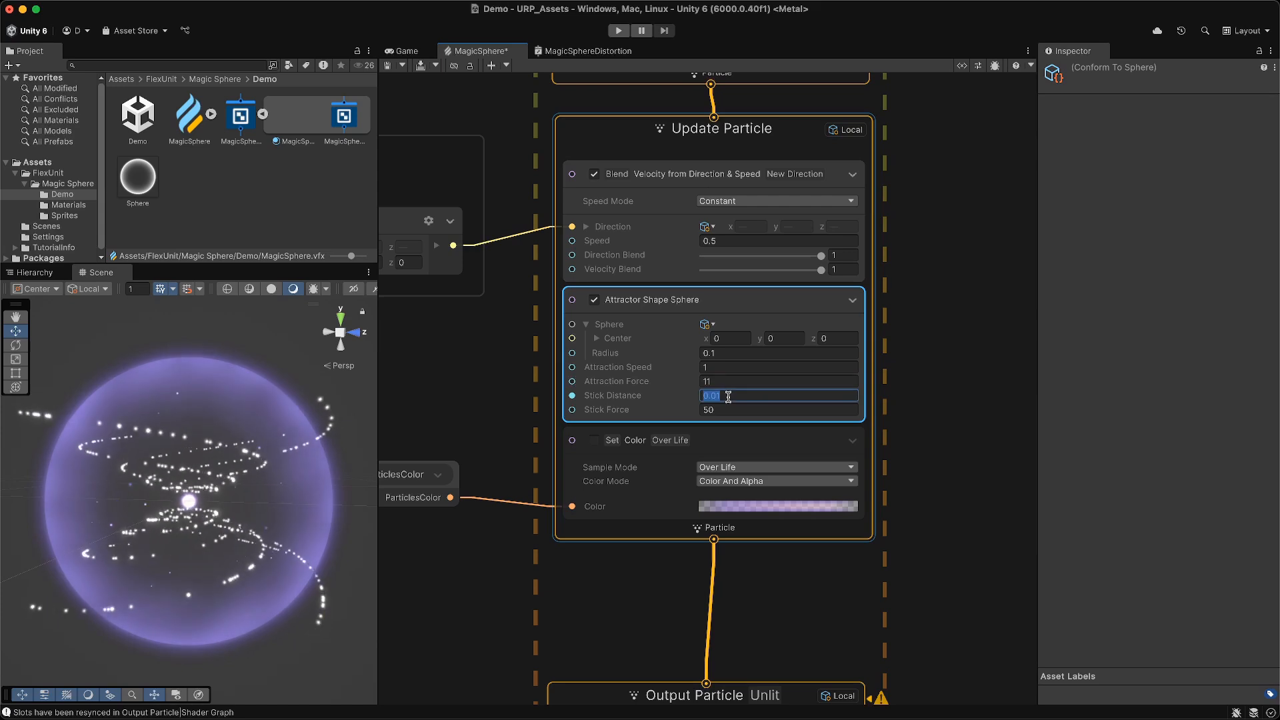
Enable the Set Color Over Life block in the Spiral system's Update Particle context and the Multiply Size Over Life block in its Output Particle context.
scroll(490, 396, down, 4)
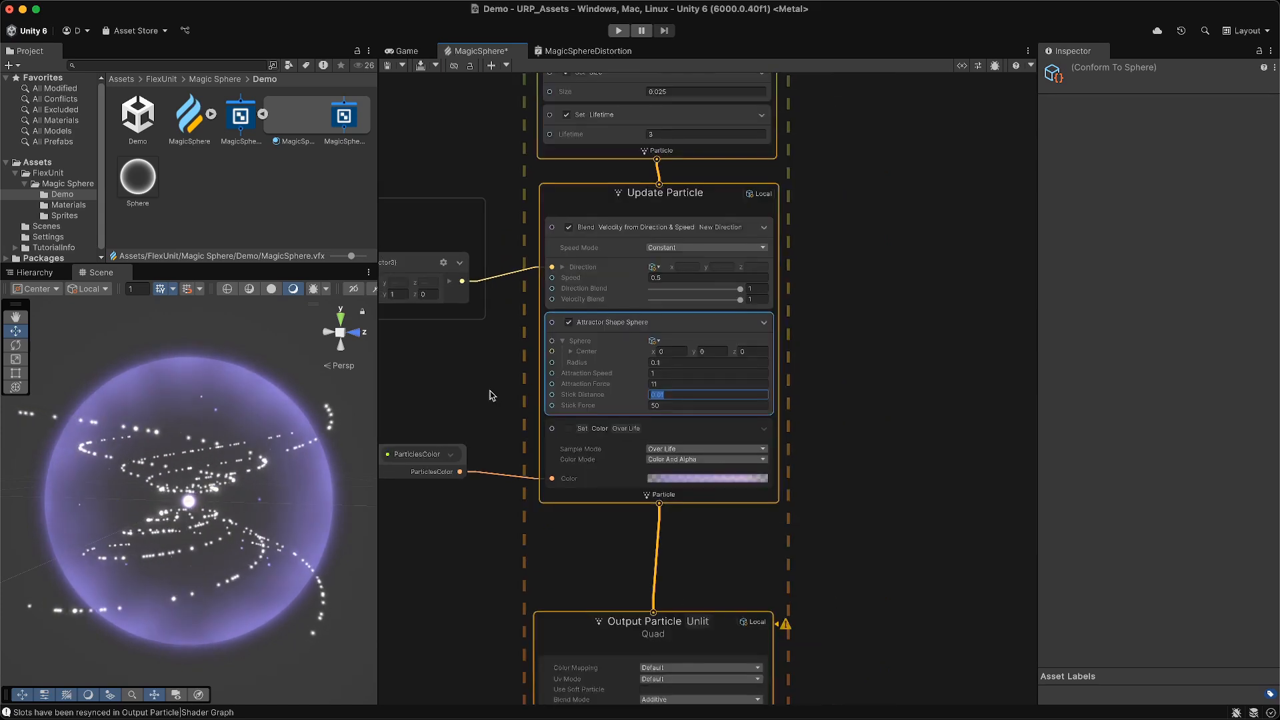
click(564, 427)
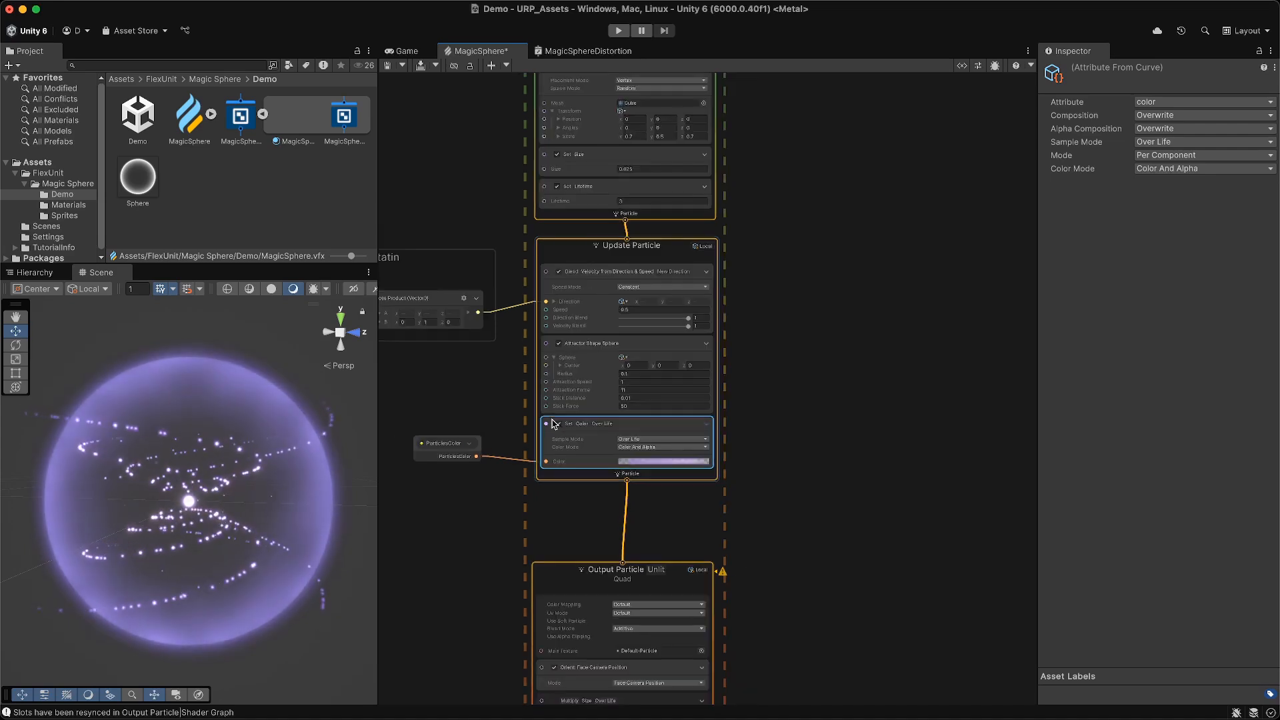
scroll(520, 360, down, 2)
scroll(522, 355, up, 3)
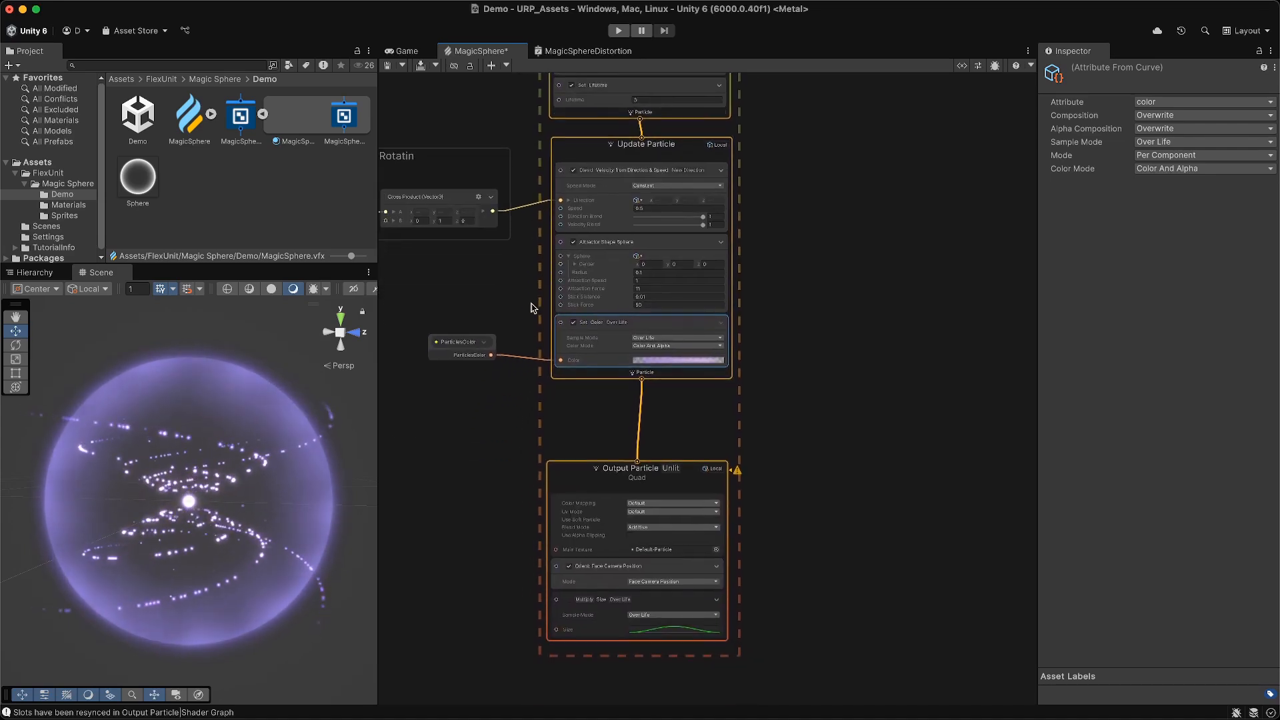
middle_drag(524, 439, 531, 234)
scroll(544, 250, up, 2)
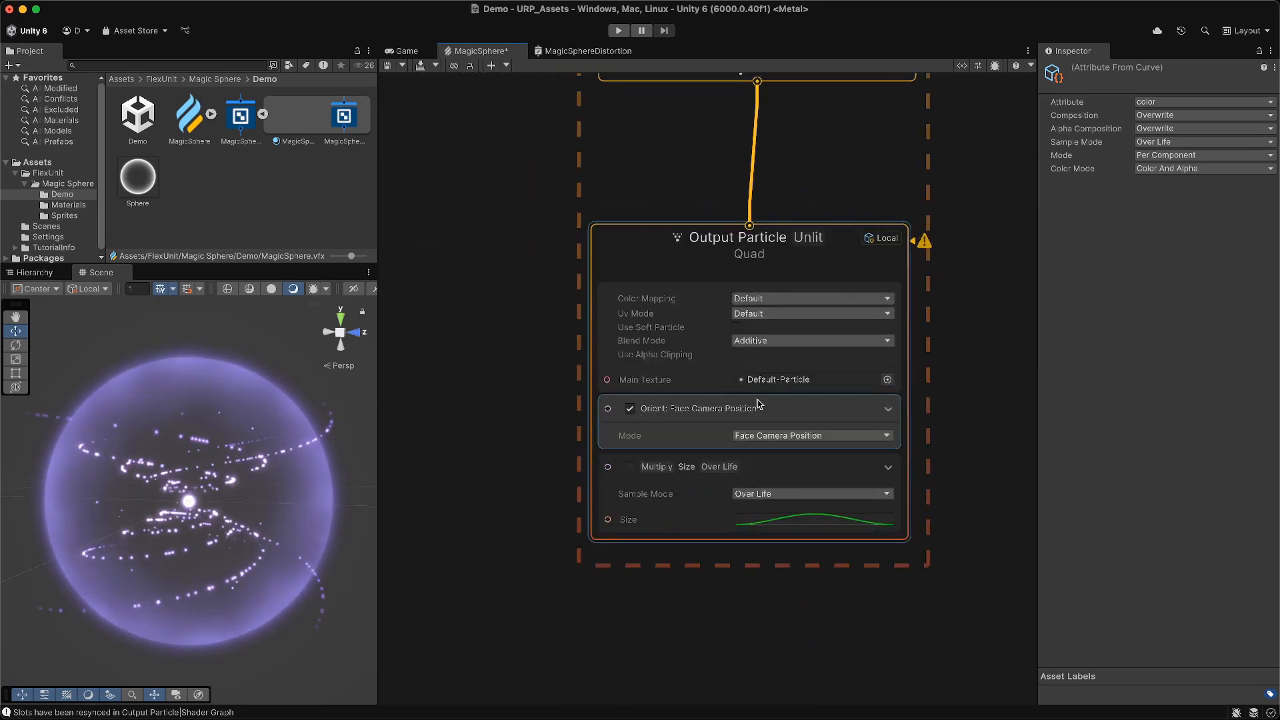
click(630, 467)
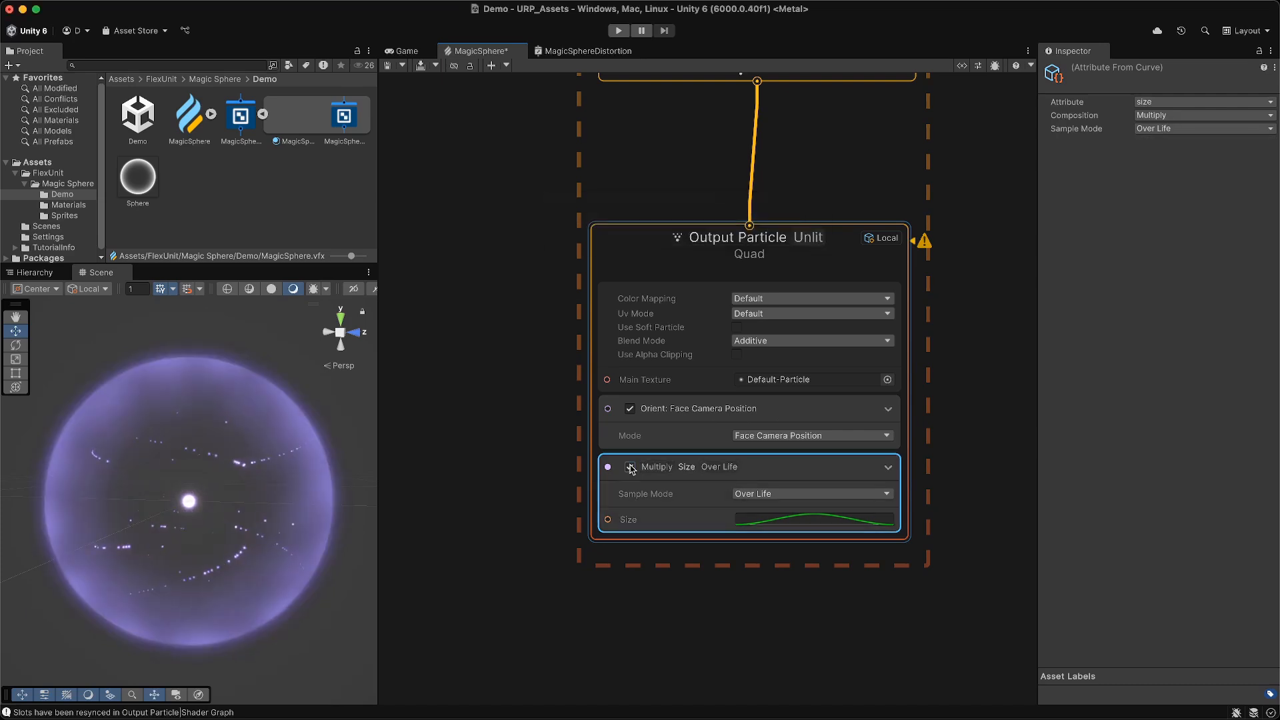
Examine the size curve of the Multiply Size Over Life block and view the sphere effect in the scene from different angles.
click(830, 526)
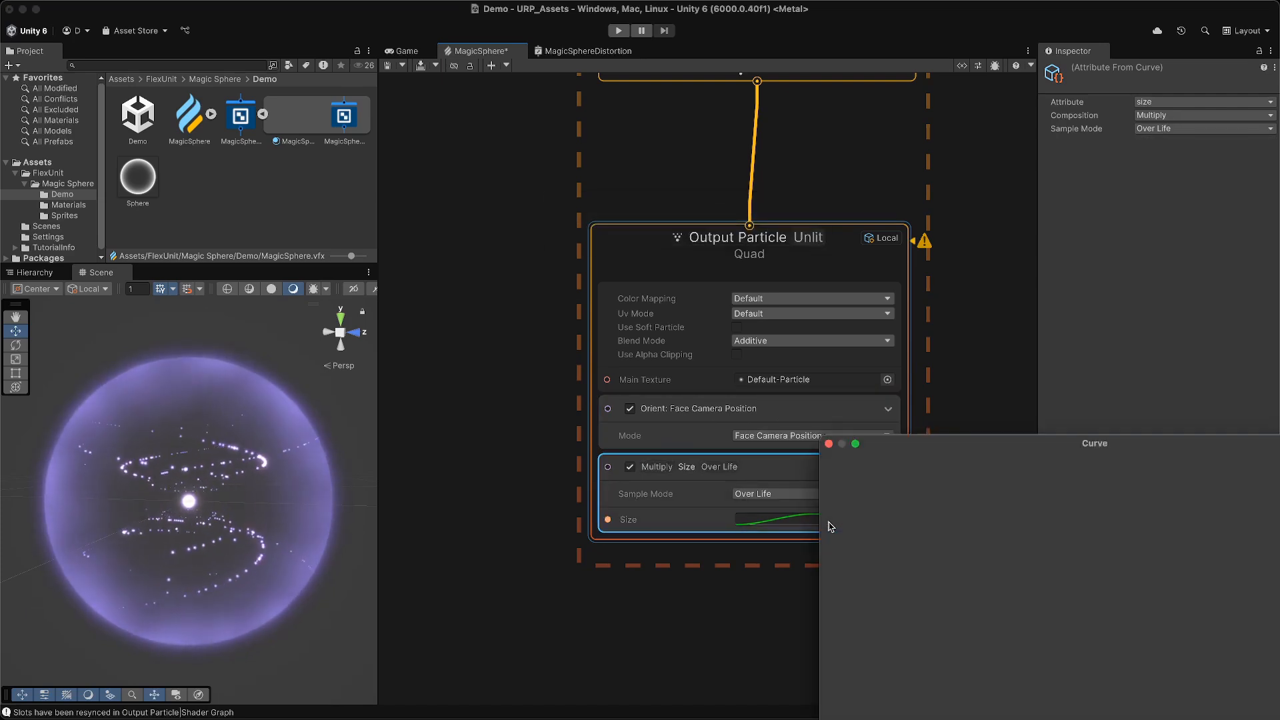
drag(912, 450, 535, 240)
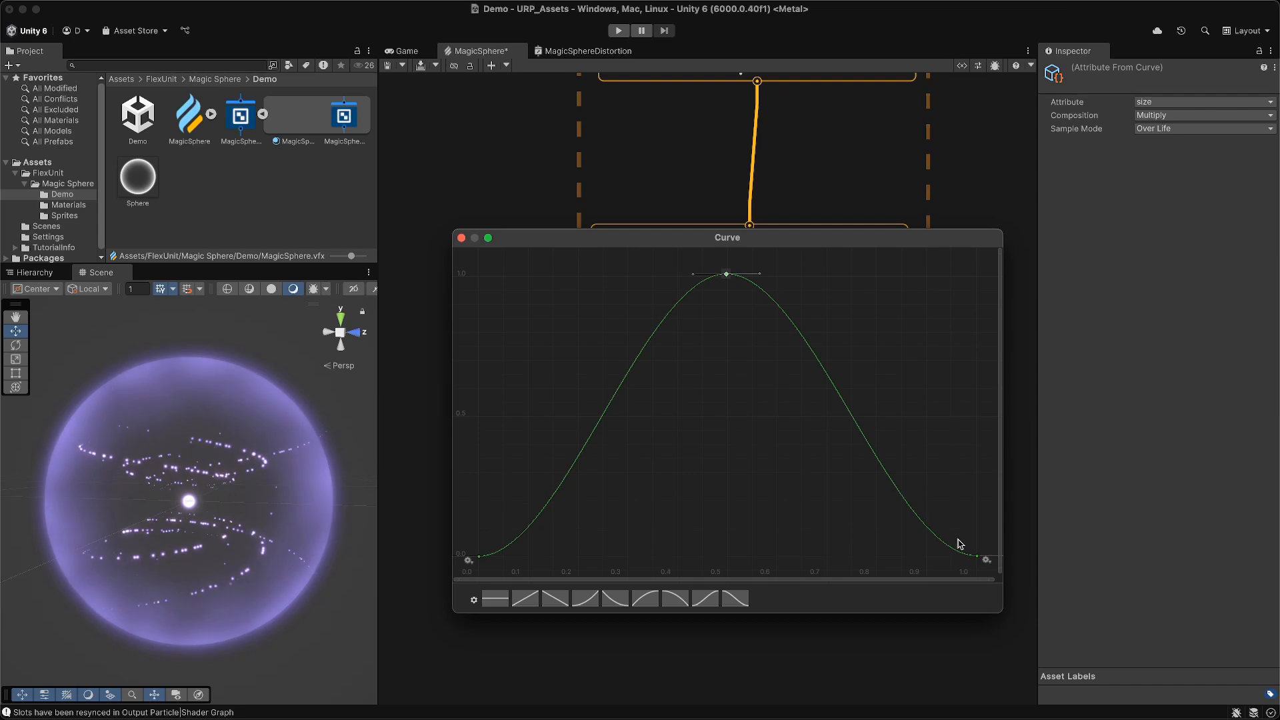
click(462, 239)
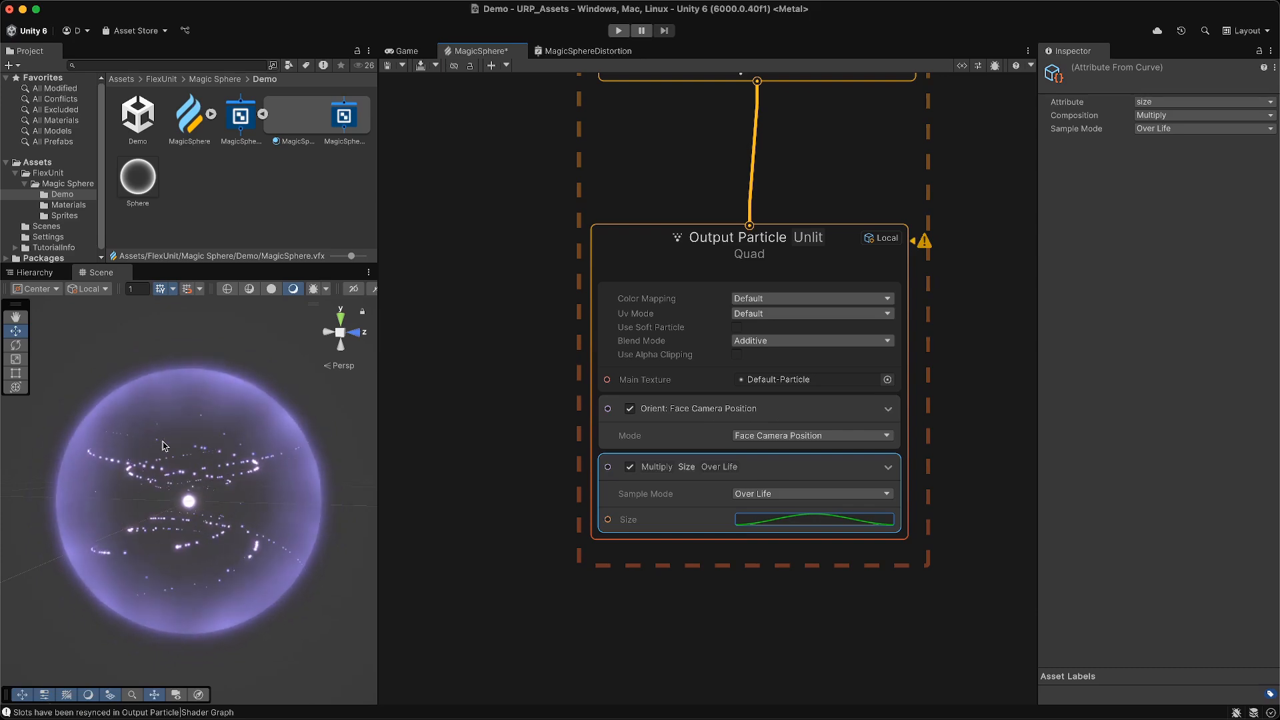
middle_drag(160, 425, 177, 413)
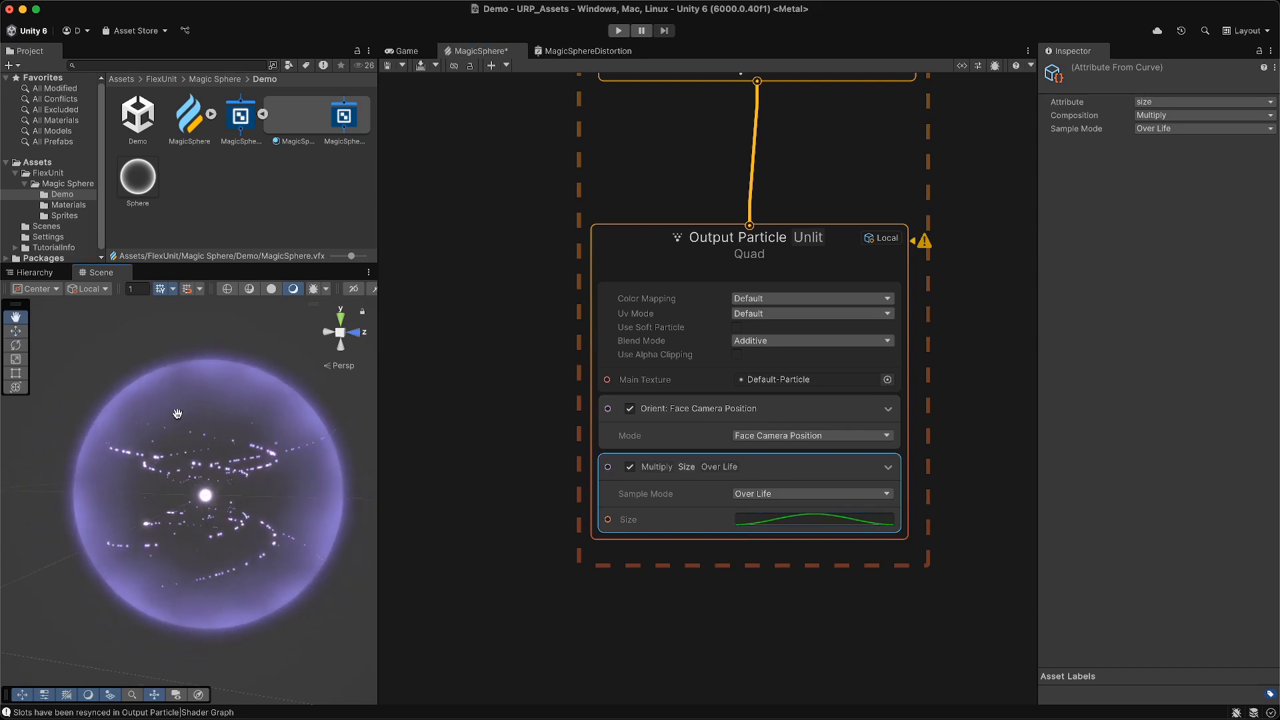
mouse_move(302, 468)
middle_down()
mouse_move(261, 438)
mouse_move(209, 434)
mouse_move(306, 434)
mouse_move(324, 474)
middle_up()
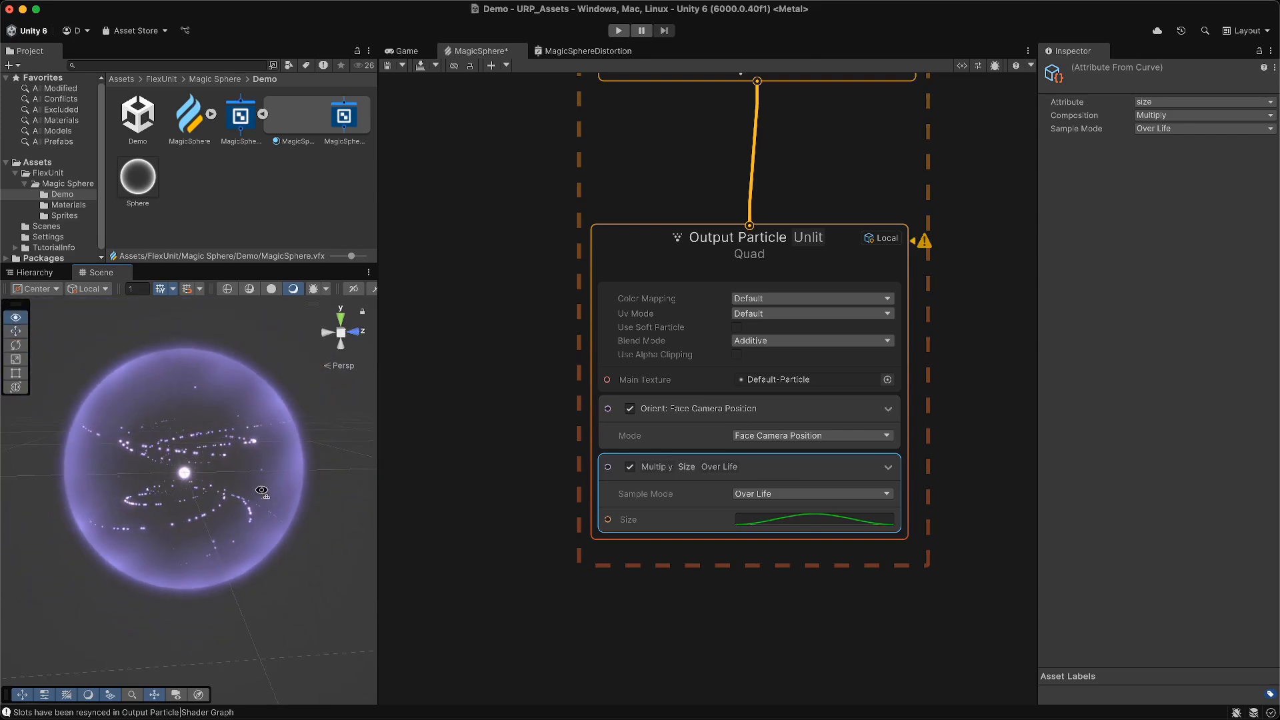
alt+drag(255, 494, 252, 478)
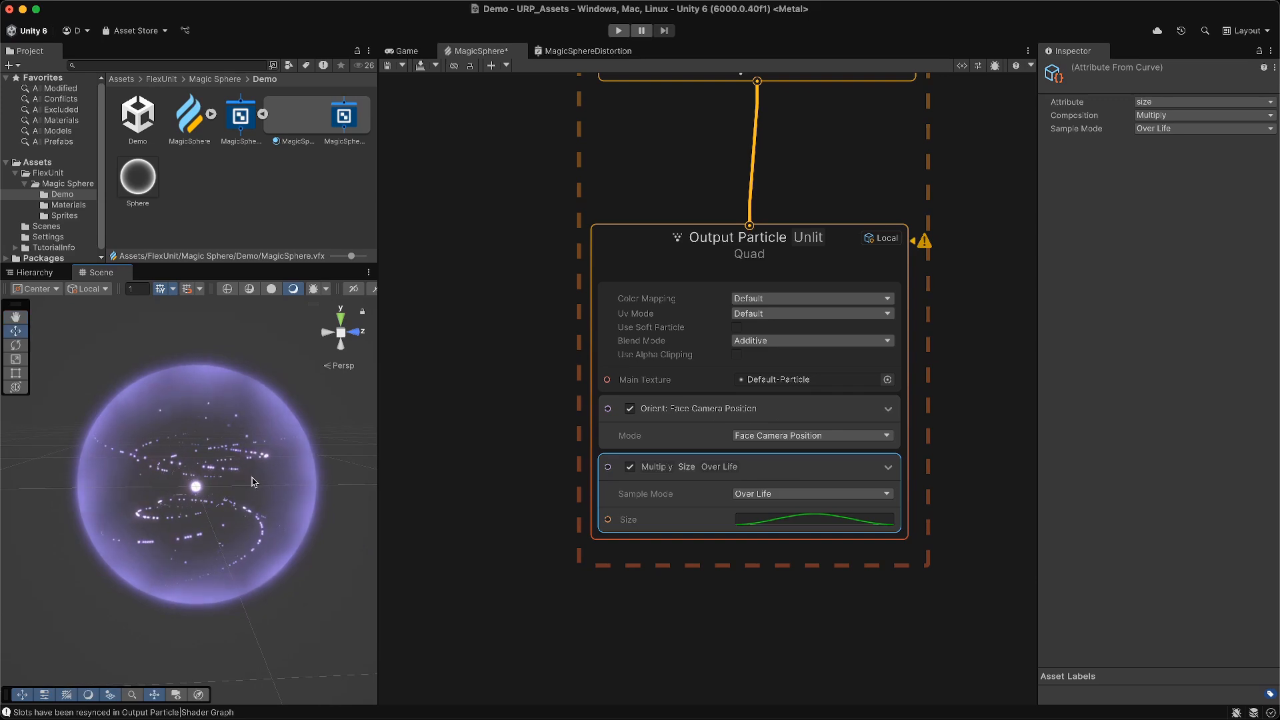